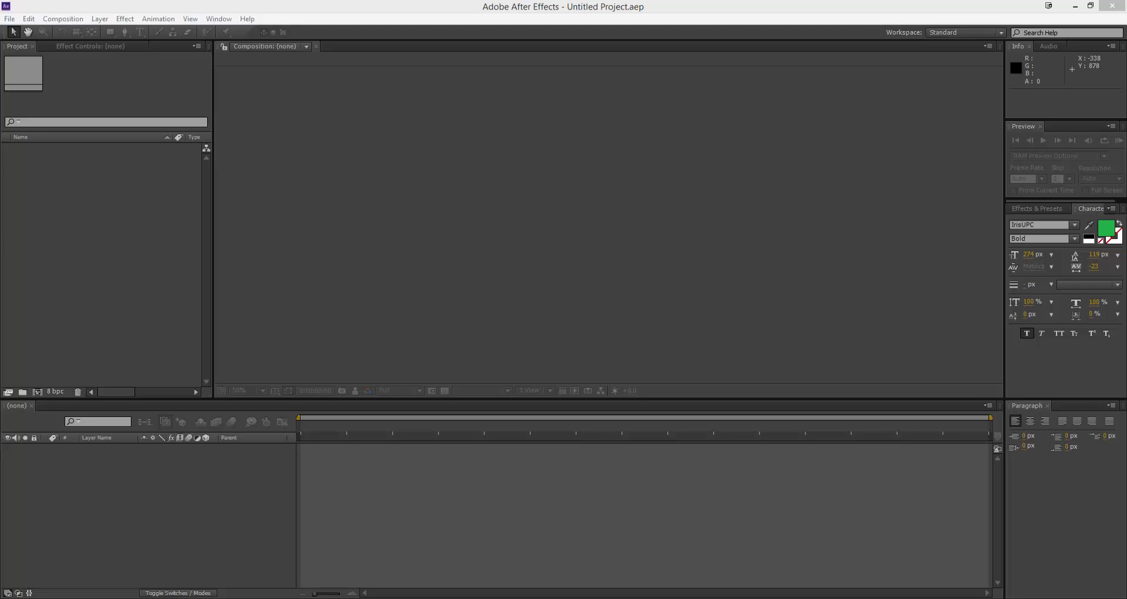
- Bring Chrome over After Effects, Google 'black on white logs' and switch to Images
{"action": "left_click_drag", "start_coordinate": [0, 35], "coordinate": [510, 54]}
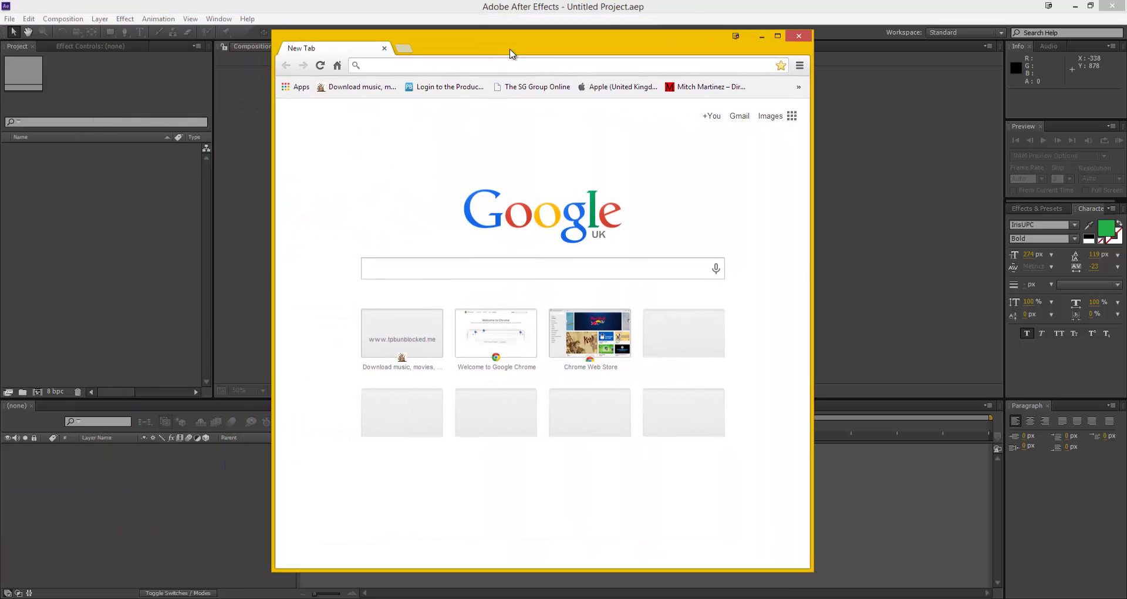
{"action": "left_click", "coordinate": [445, 271]}
{"action": "type", "text": "b"}
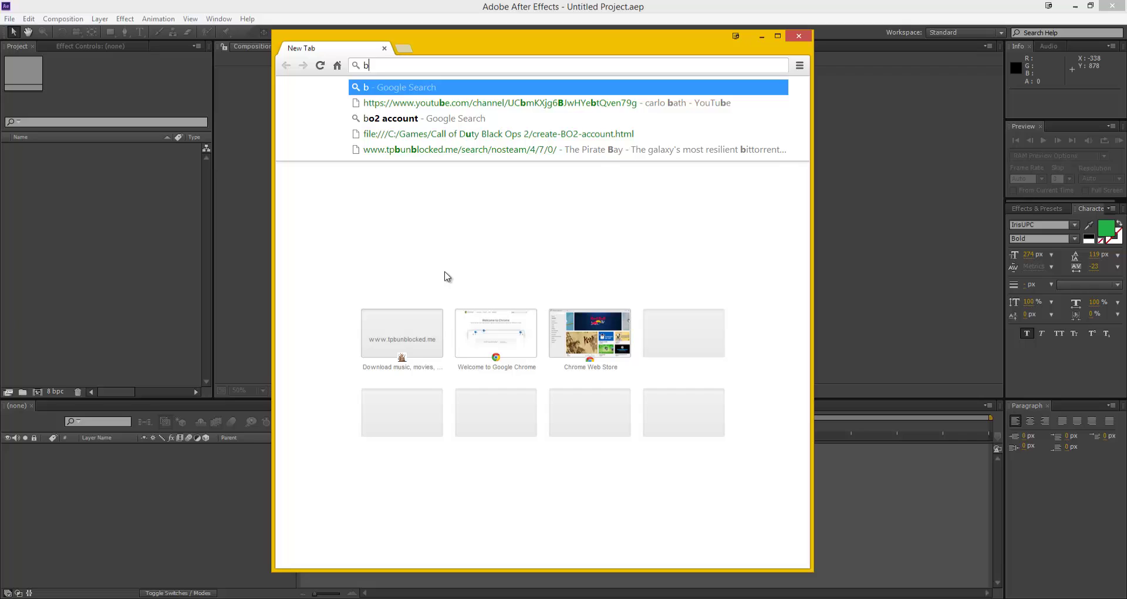
{"action": "type", "text": "lack "}
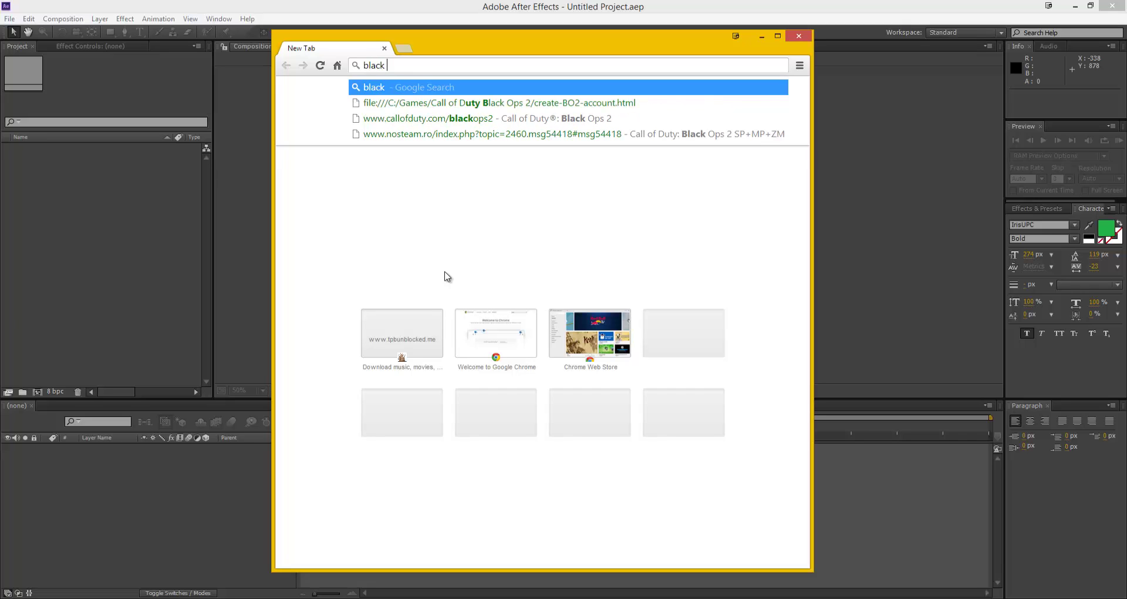
{"action": "type", "text": "on white"}
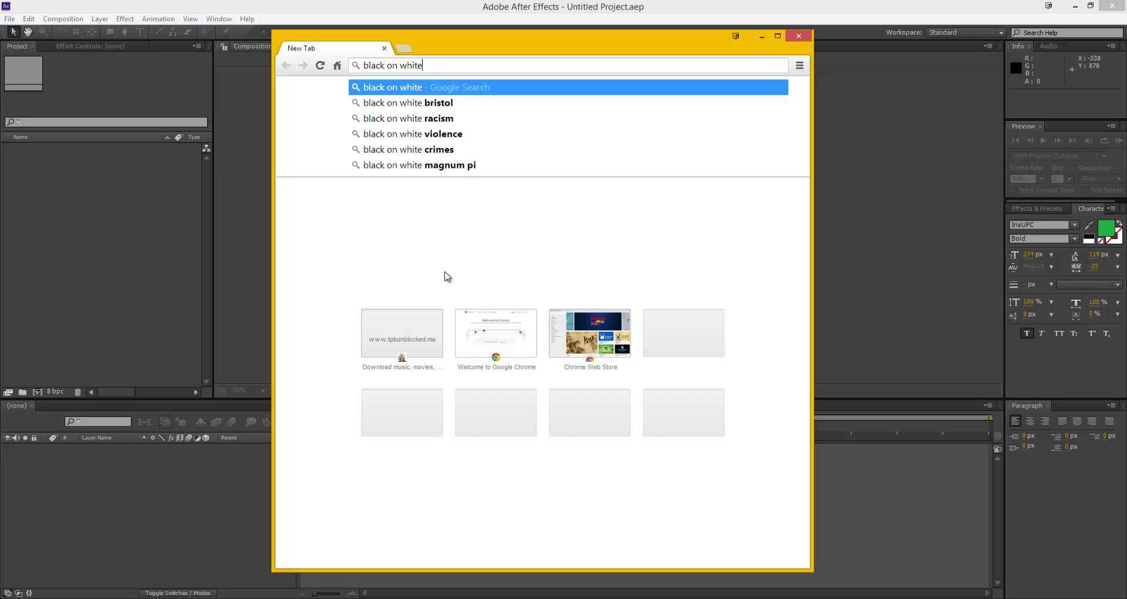
{"action": "type", "text": " logs"}
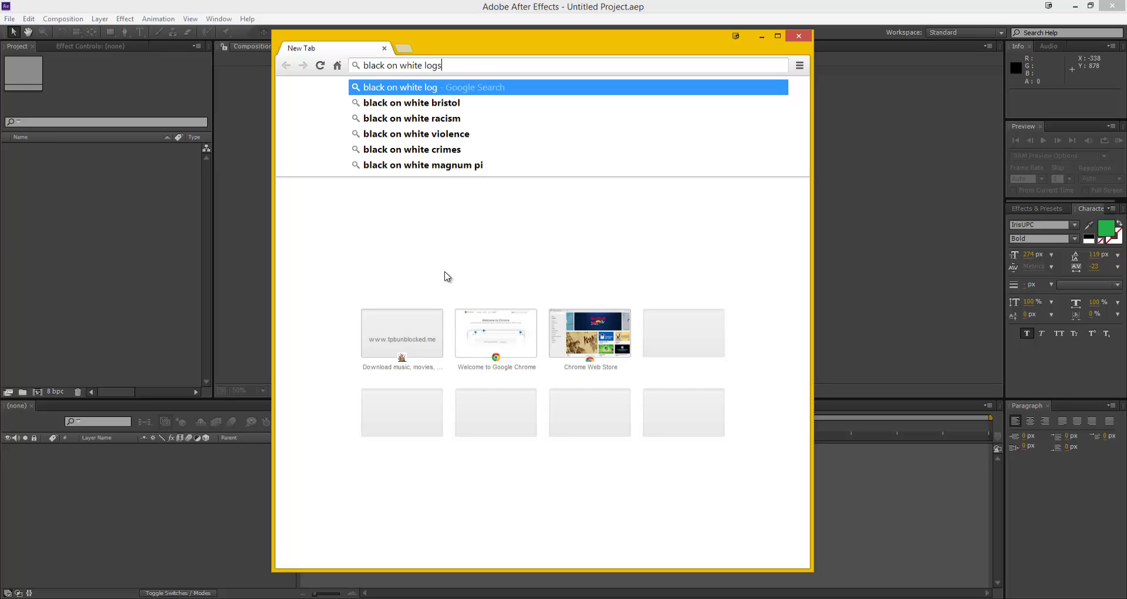
{"action": "key", "text": "Return"}
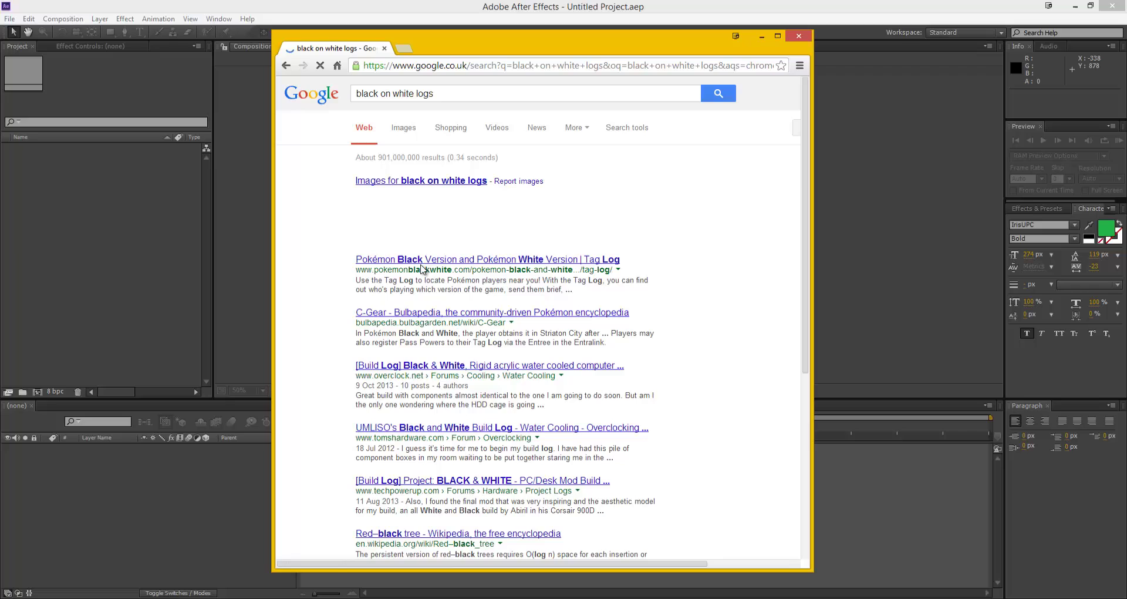
{"action": "left_click", "coordinate": [403, 130]}
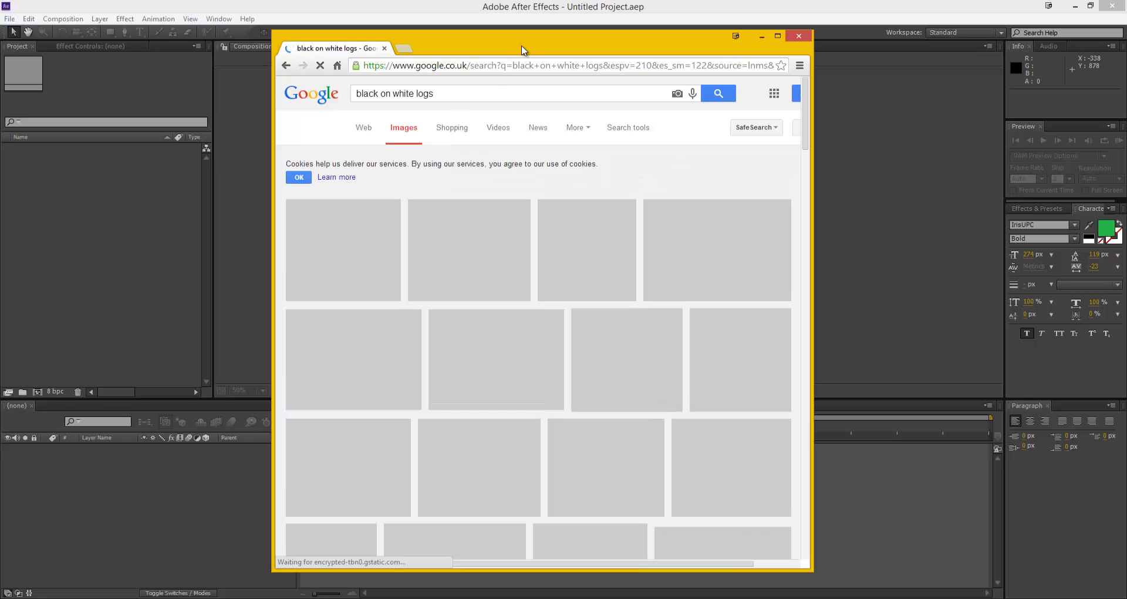
- Replace the query with 'white on black pictures' and run the image search
{"action": "left_click_drag", "start_coordinate": [522, 50], "coordinate": [504, 50]}
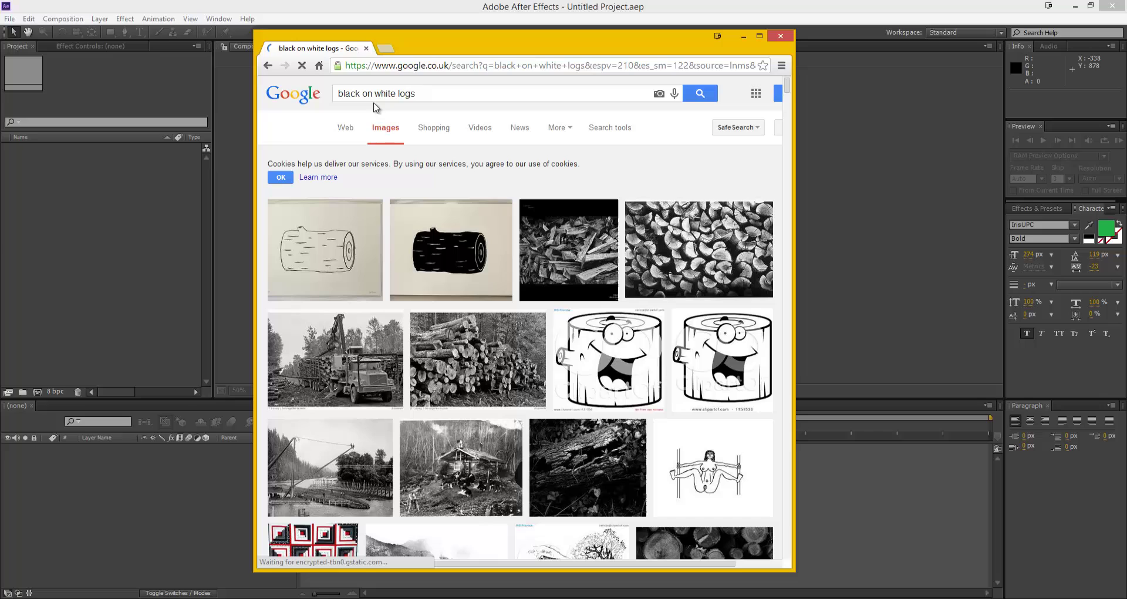
{"action": "left_click_drag", "start_coordinate": [399, 95], "coordinate": [437, 96]}
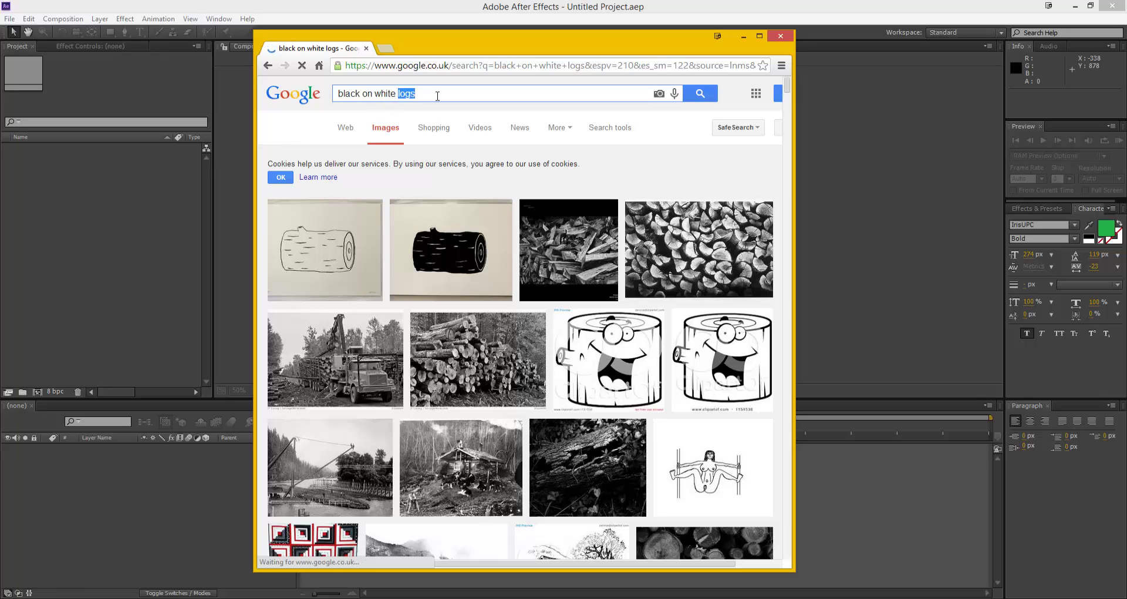
{"action": "key", "text": "BackSpace"}
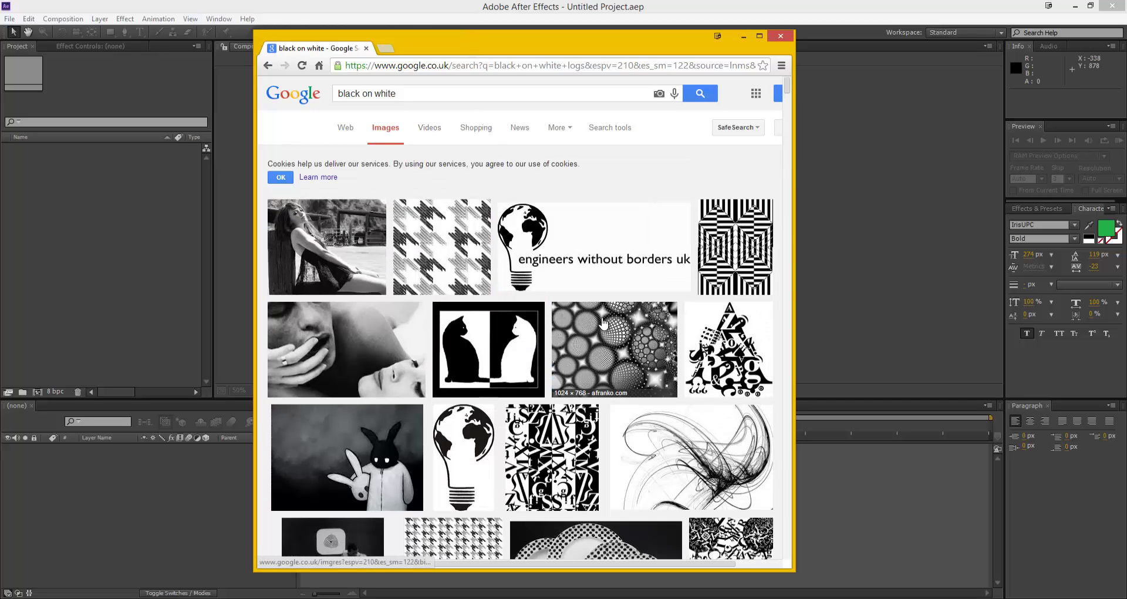
{"action": "scroll", "coordinate": [601, 355], "scroll_direction": "down", "scroll_amount": 2}
{"action": "scroll", "coordinate": [601, 355], "scroll_direction": "up", "scroll_amount": 3}
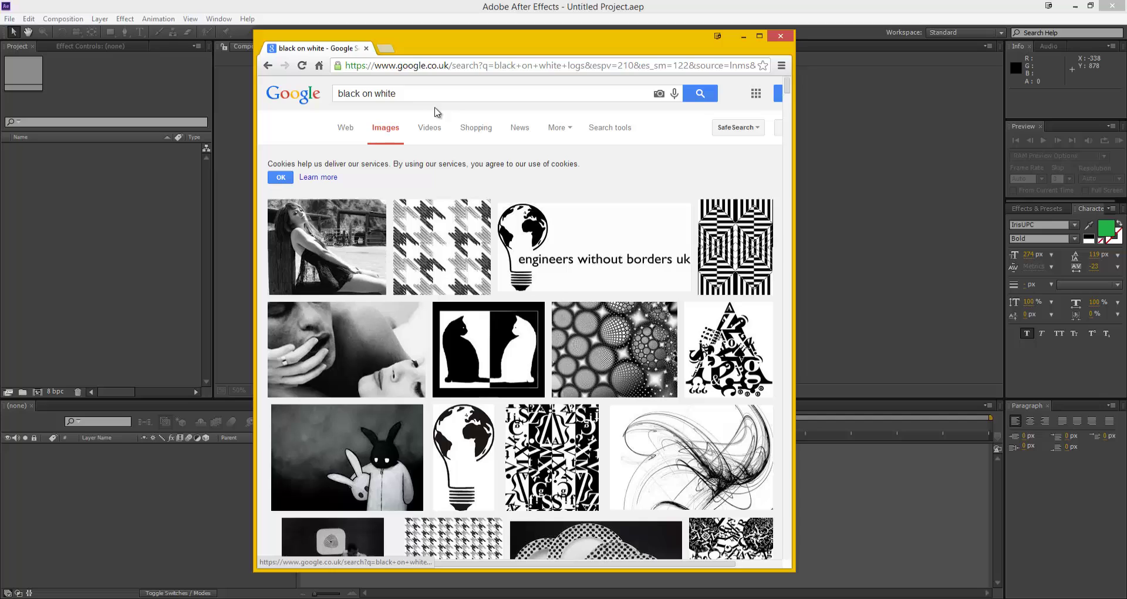
{"action": "left_click_drag", "start_coordinate": [405, 95], "coordinate": [335, 95]}
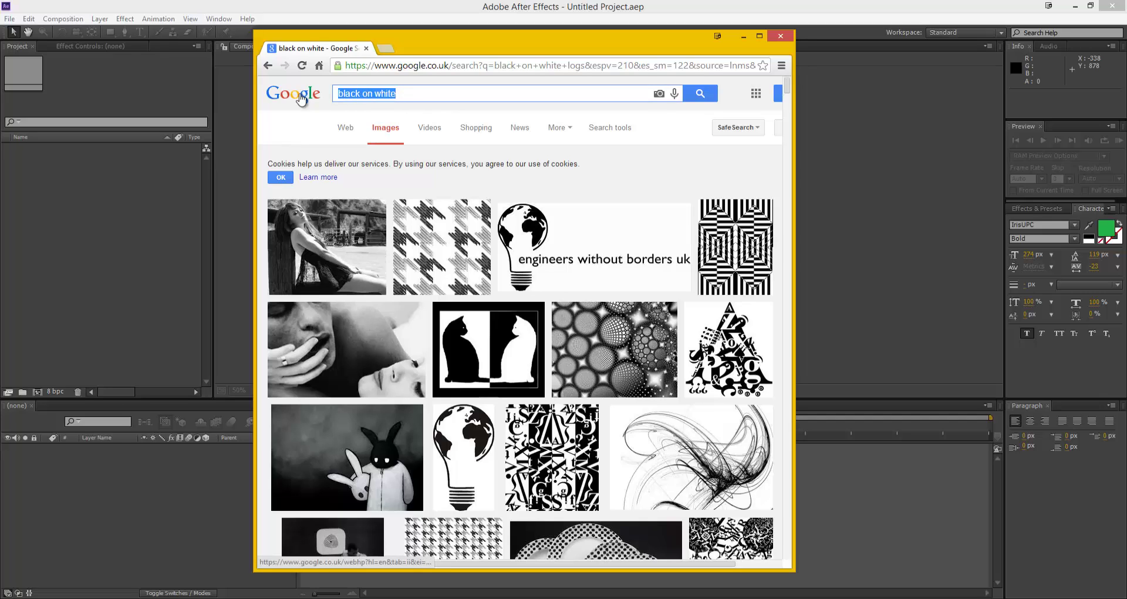
{"action": "type", "text": "white"}
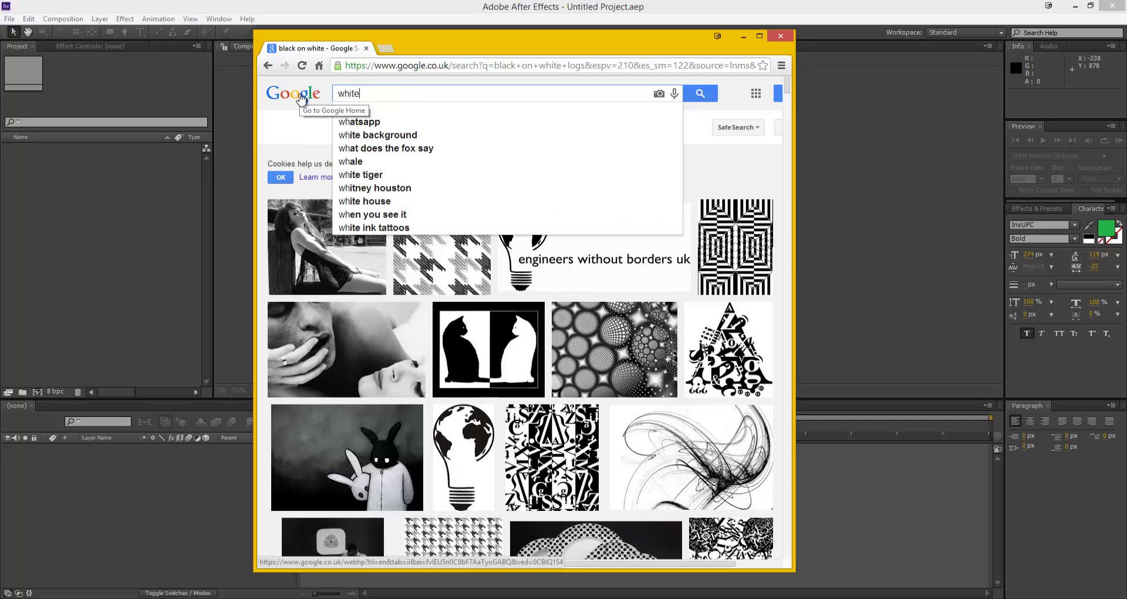
{"action": "type", "text": " on b"}
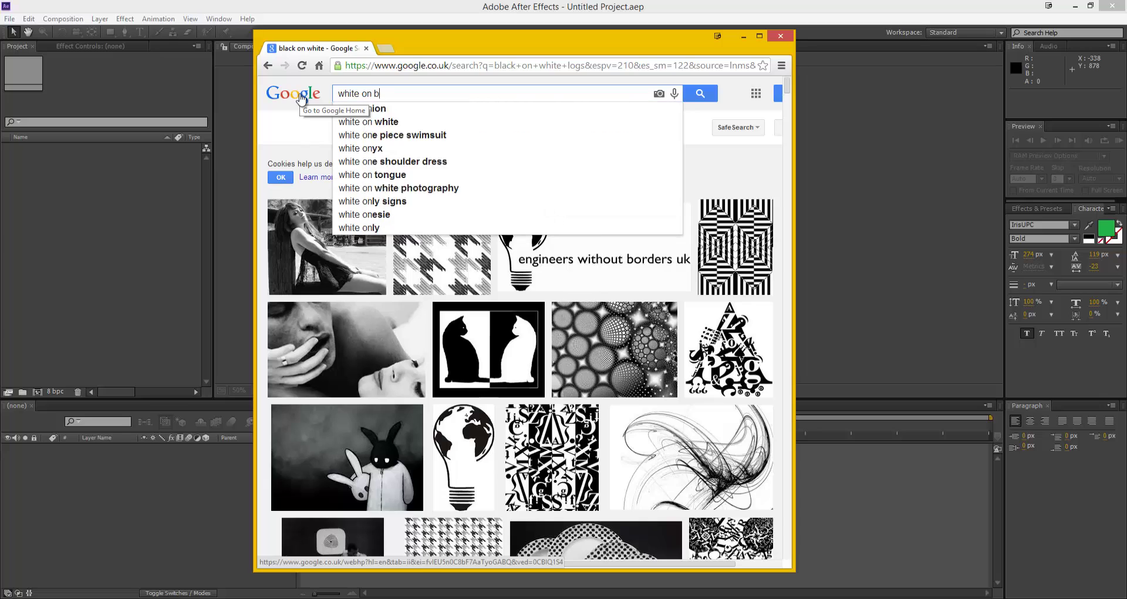
{"action": "type", "text": "lac"}
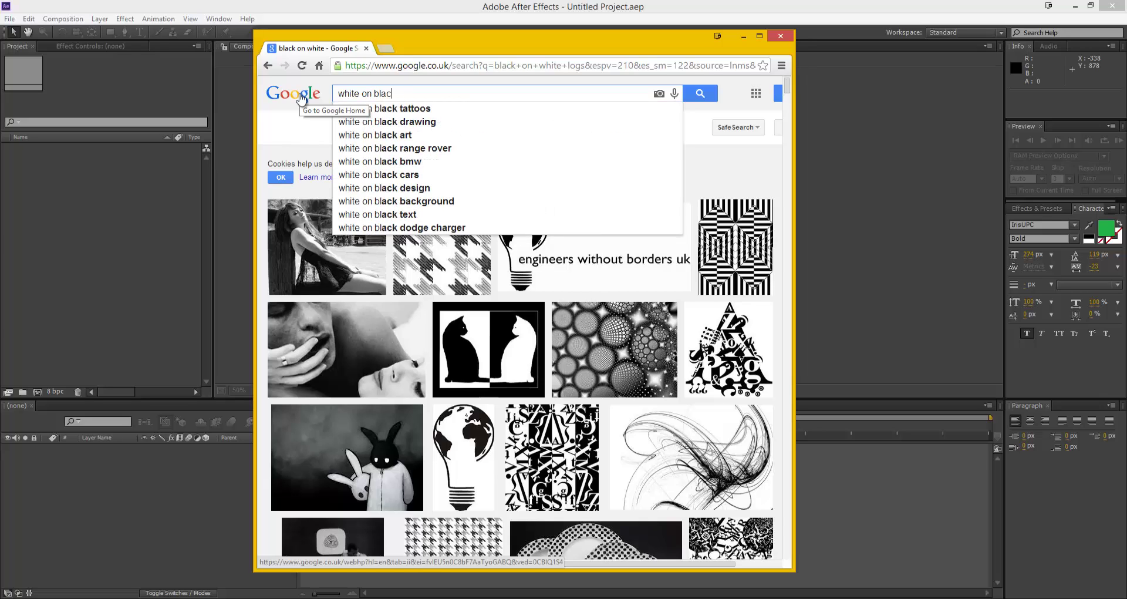
{"action": "type", "text": "k pictures"}
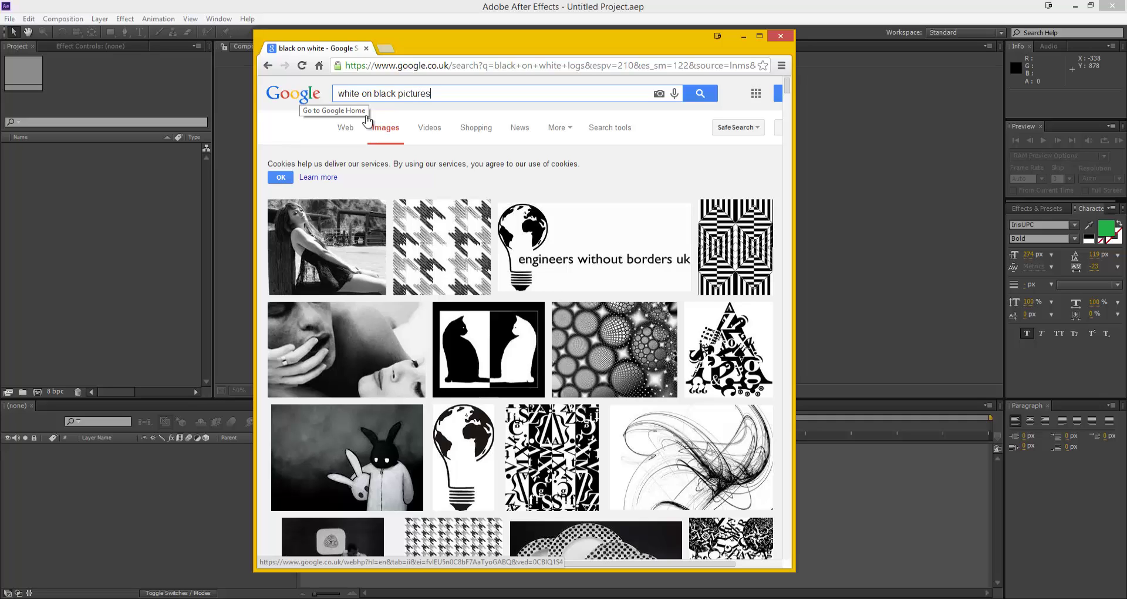
{"action": "left_click", "coordinate": [699, 95]}
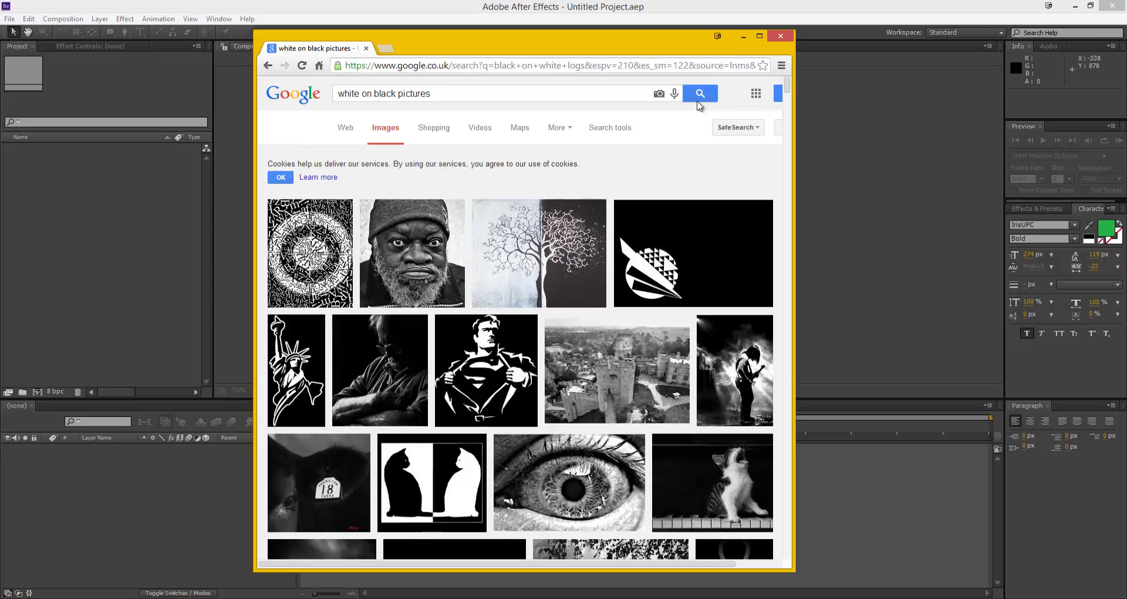
- Maximize Chrome and open the black-and-white Superman picture full size
{"action": "left_click", "coordinate": [760, 36]}
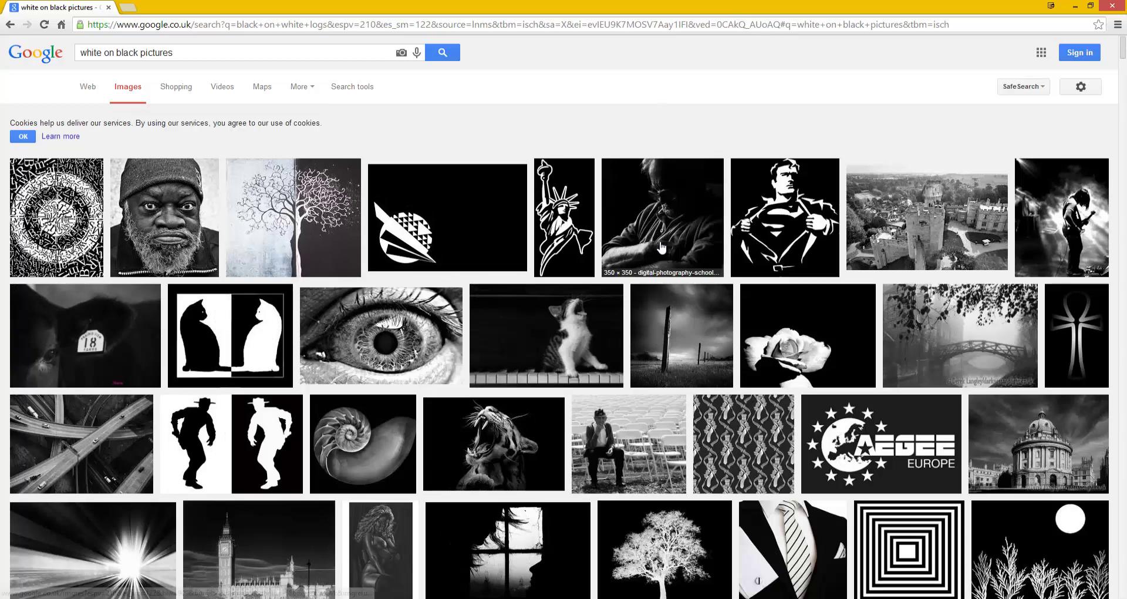
{"action": "left_click", "coordinate": [773, 237]}
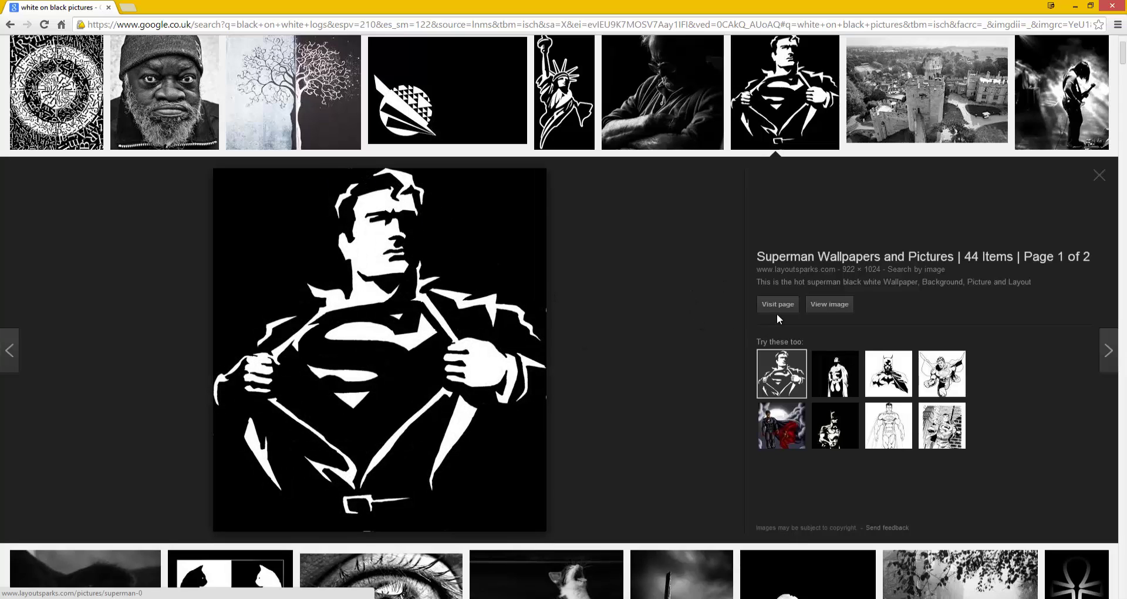
{"action": "left_click", "coordinate": [829, 307]}
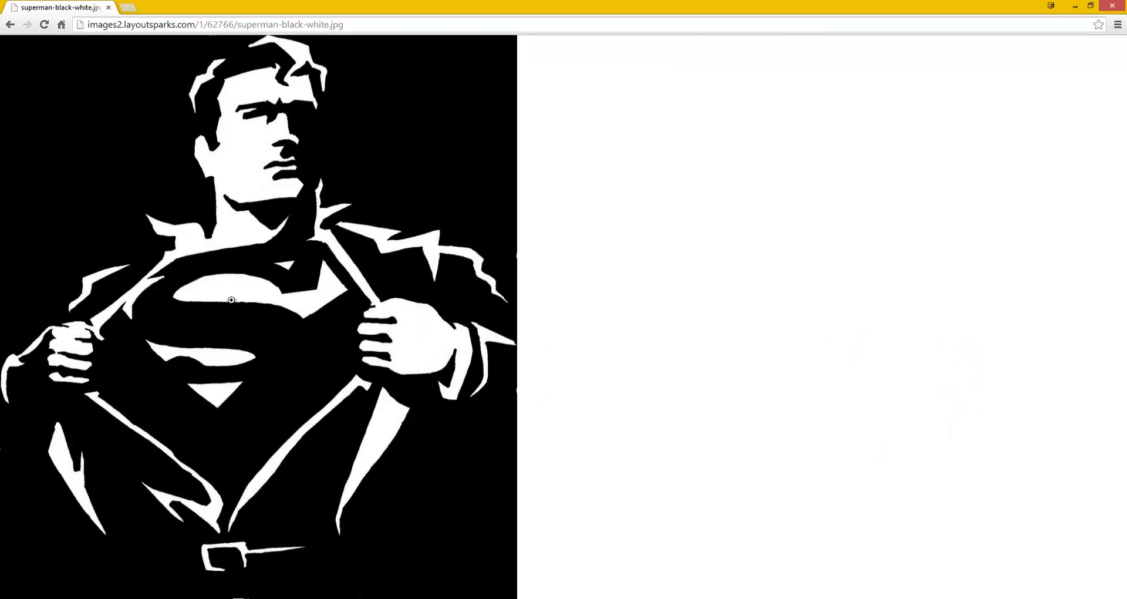
- Save the Superman image to the Desktop as superman-black-white
{"action": "right_click", "coordinate": [218, 273]}
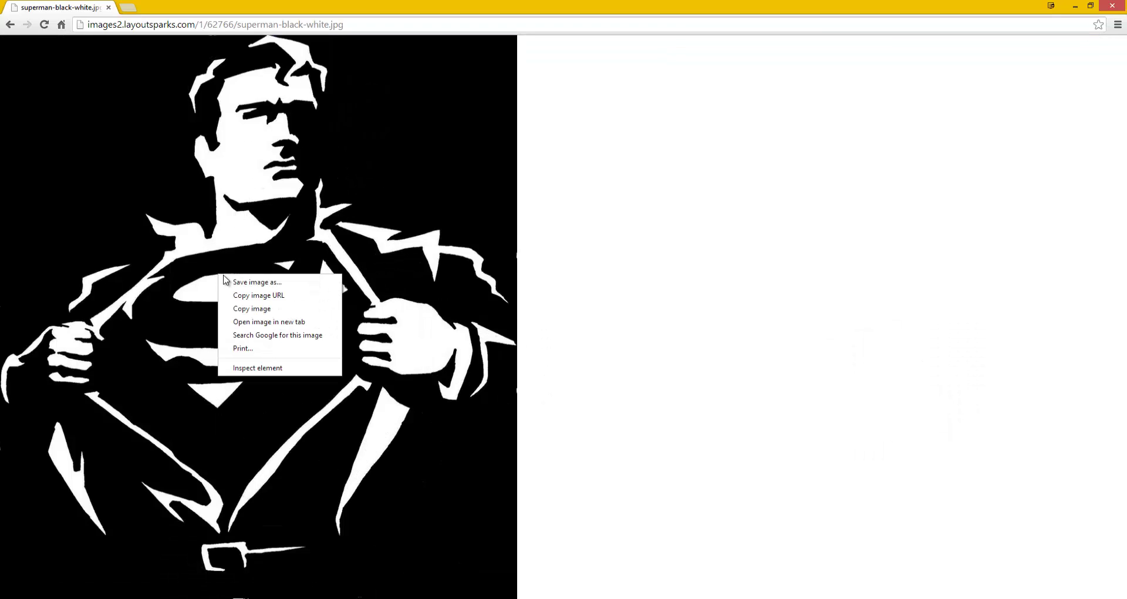
{"action": "left_click", "coordinate": [238, 280]}
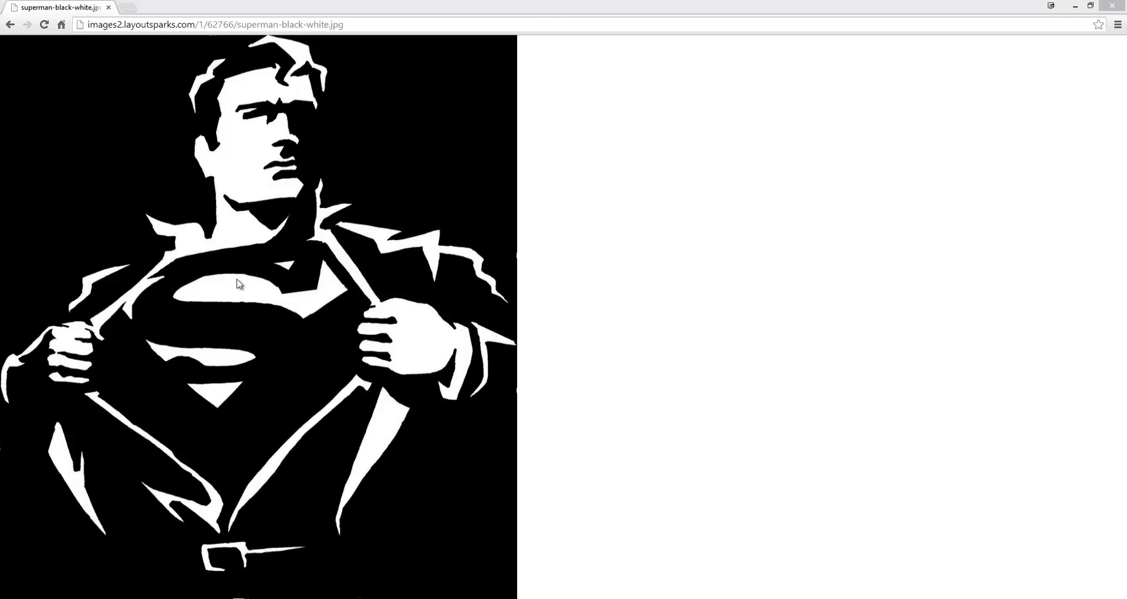
{"action": "left_click", "coordinate": [51, 80]}
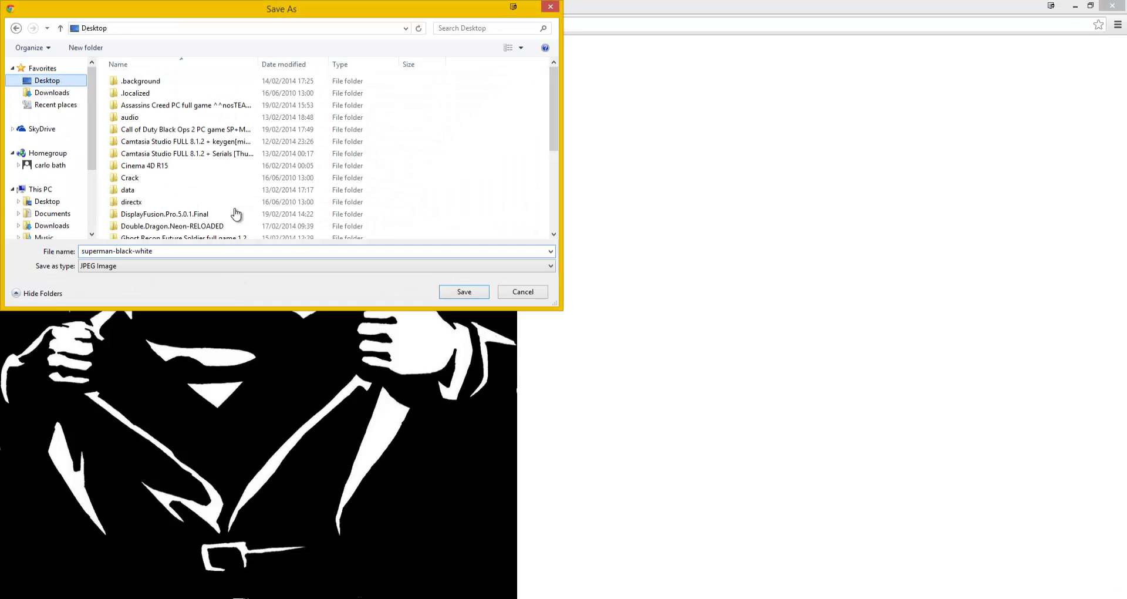
{"action": "left_click", "coordinate": [464, 291]}
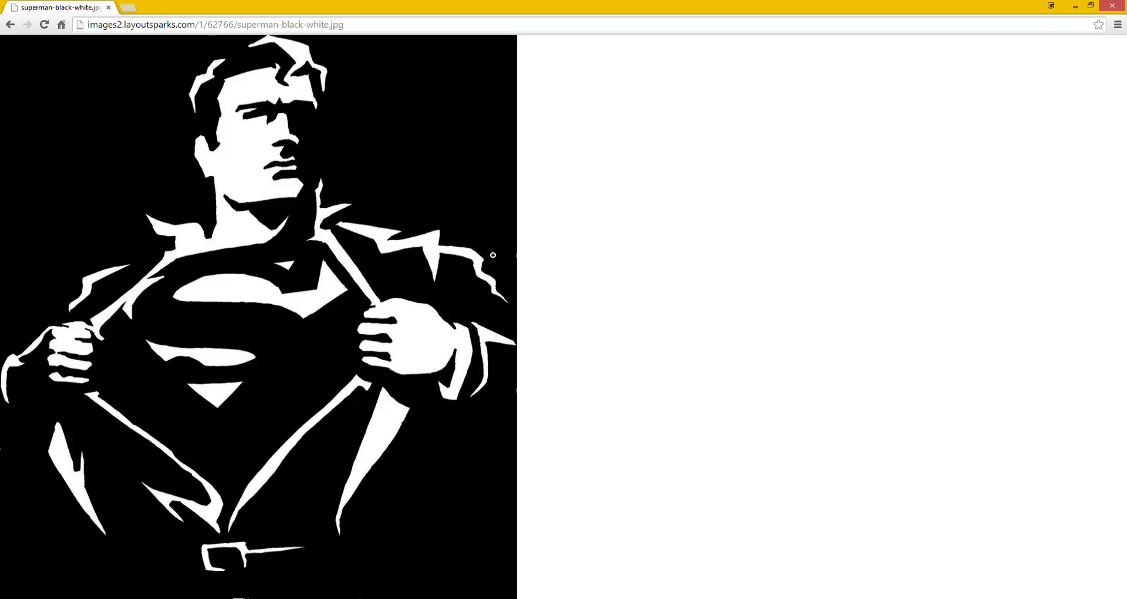
- Back in After Effects, create Comp 1 from the HDV 1080 25 preset (1440×1080, 25 fps)
{"action": "left_click", "coordinate": [1075, 6]}
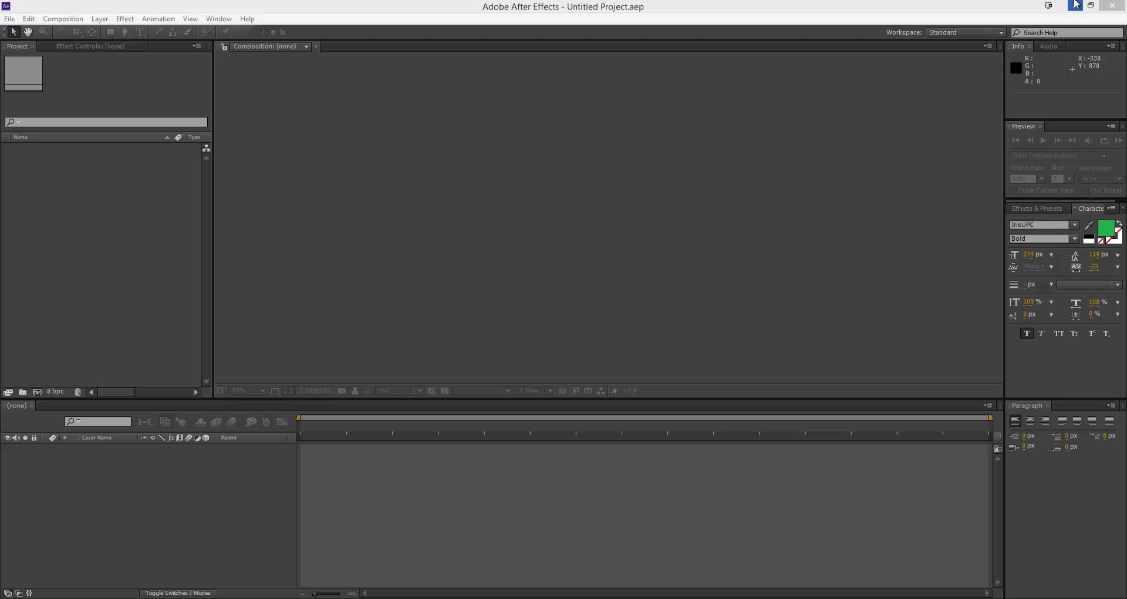
{"action": "left_click", "coordinate": [142, 266]}
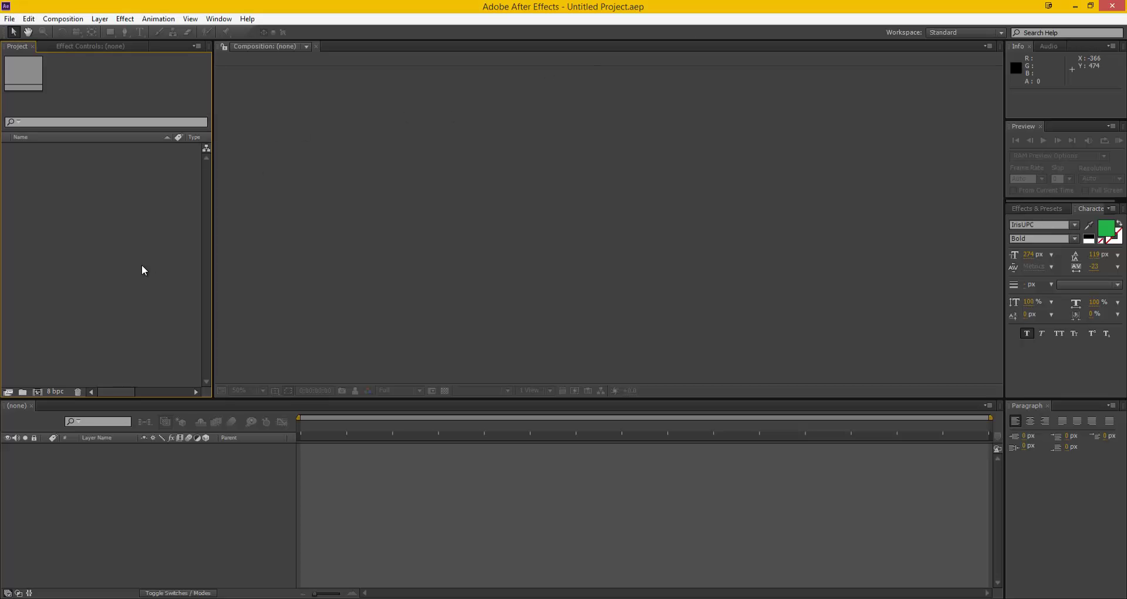
{"action": "left_click", "coordinate": [61, 19]}
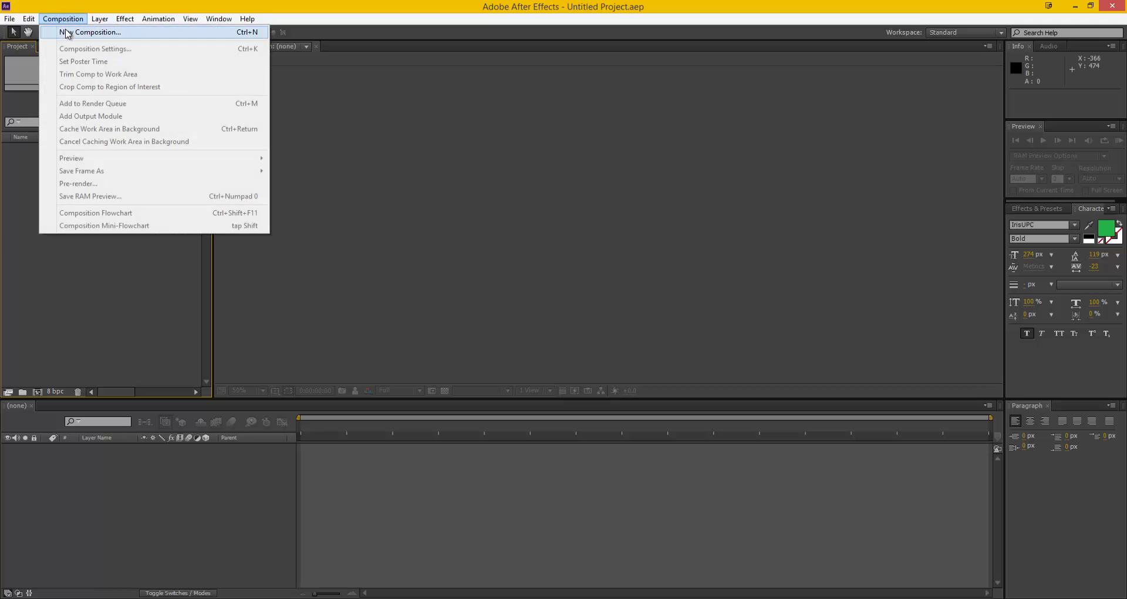
{"action": "left_click", "coordinate": [65, 33]}
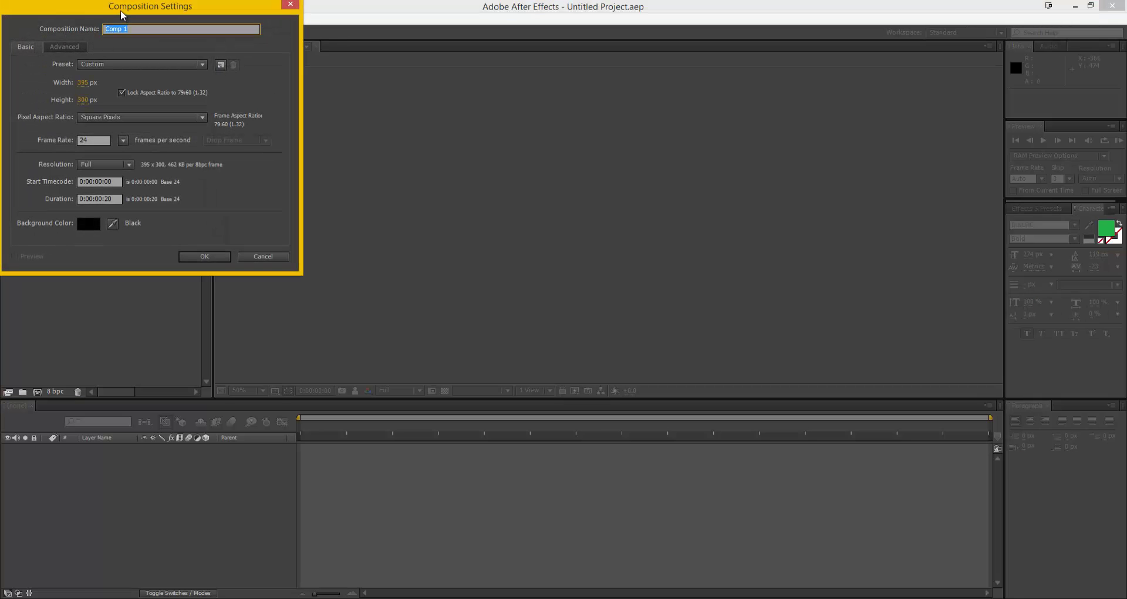
{"action": "left_click_drag", "start_coordinate": [120, 8], "coordinate": [177, 125]}
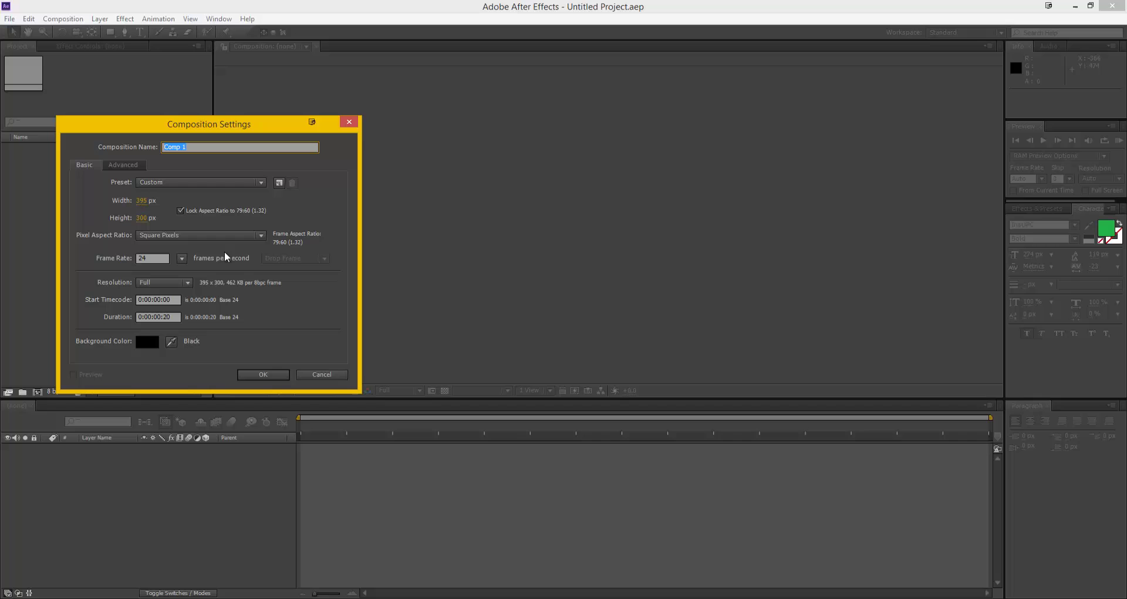
{"action": "left_click", "coordinate": [207, 182]}
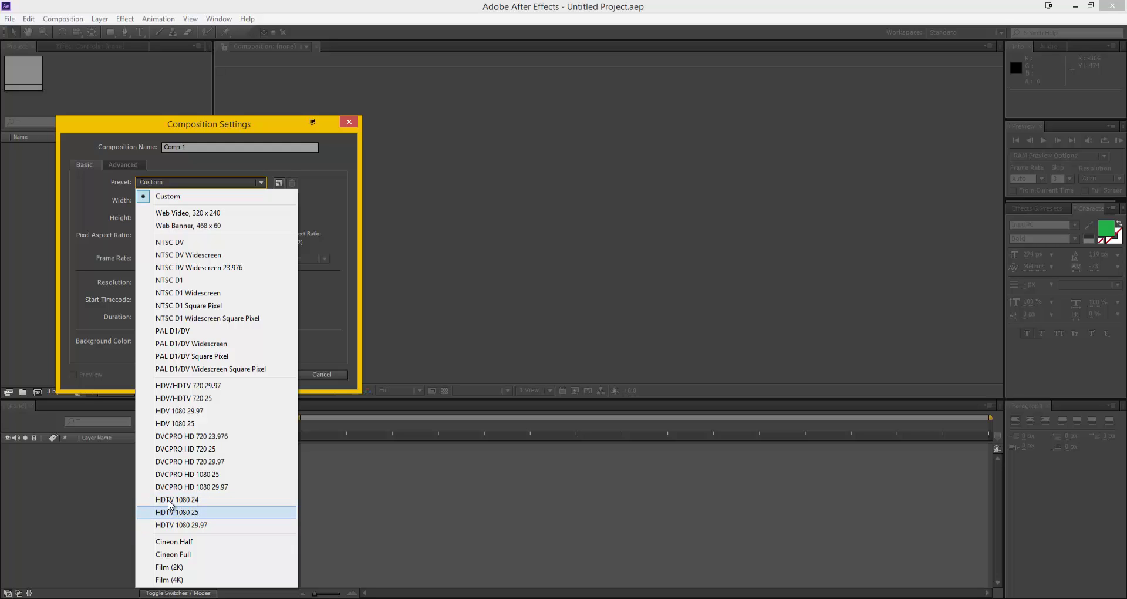
{"action": "left_click", "coordinate": [184, 413]}
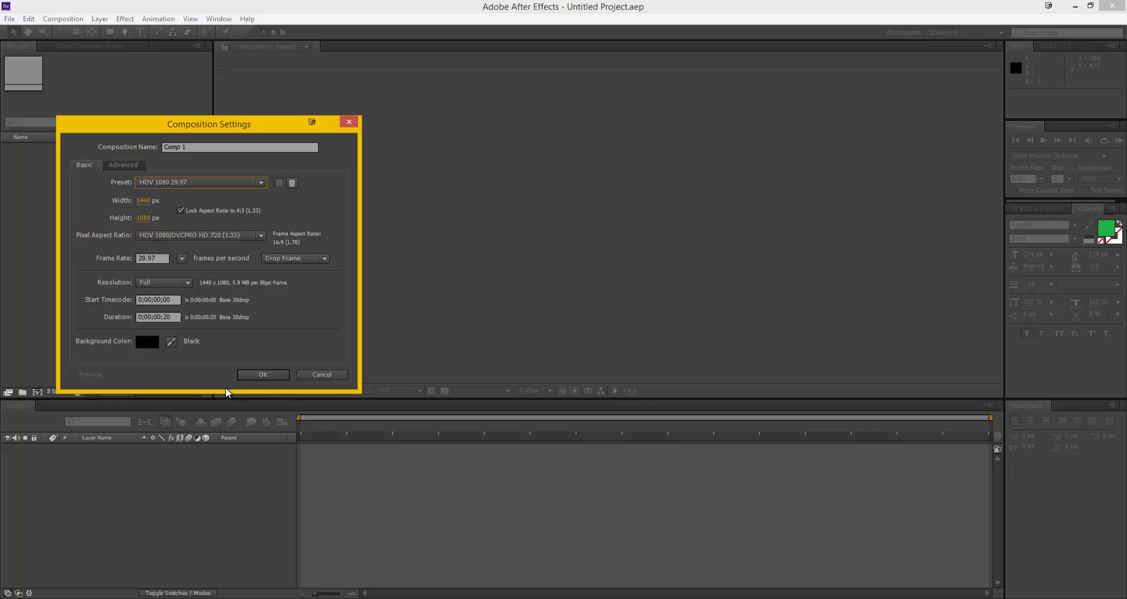
{"action": "left_click", "coordinate": [188, 186]}
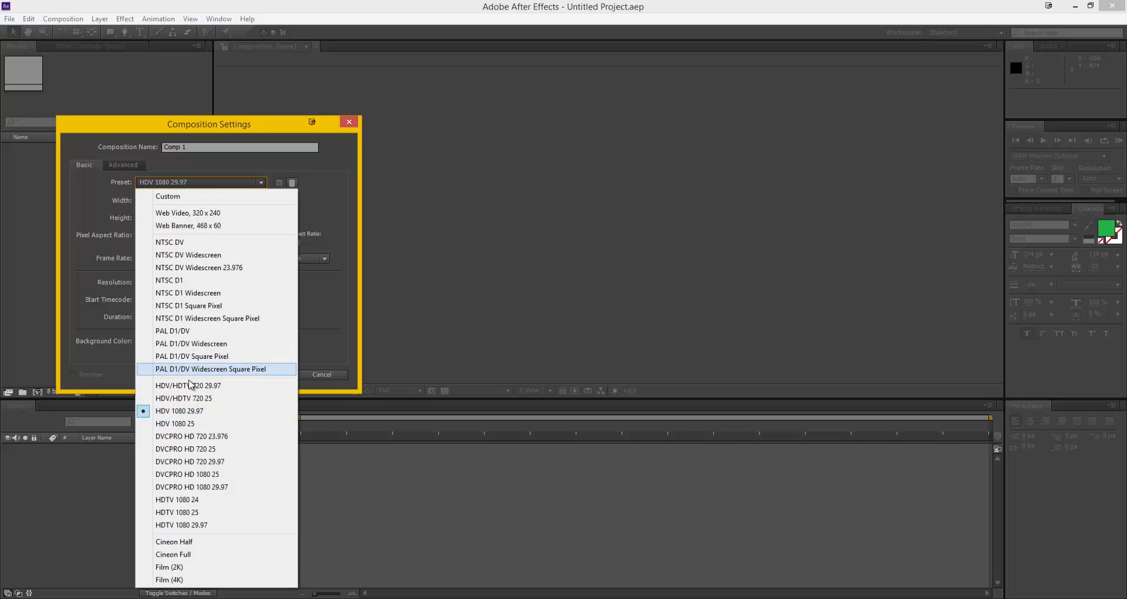
{"action": "left_click", "coordinate": [189, 423]}
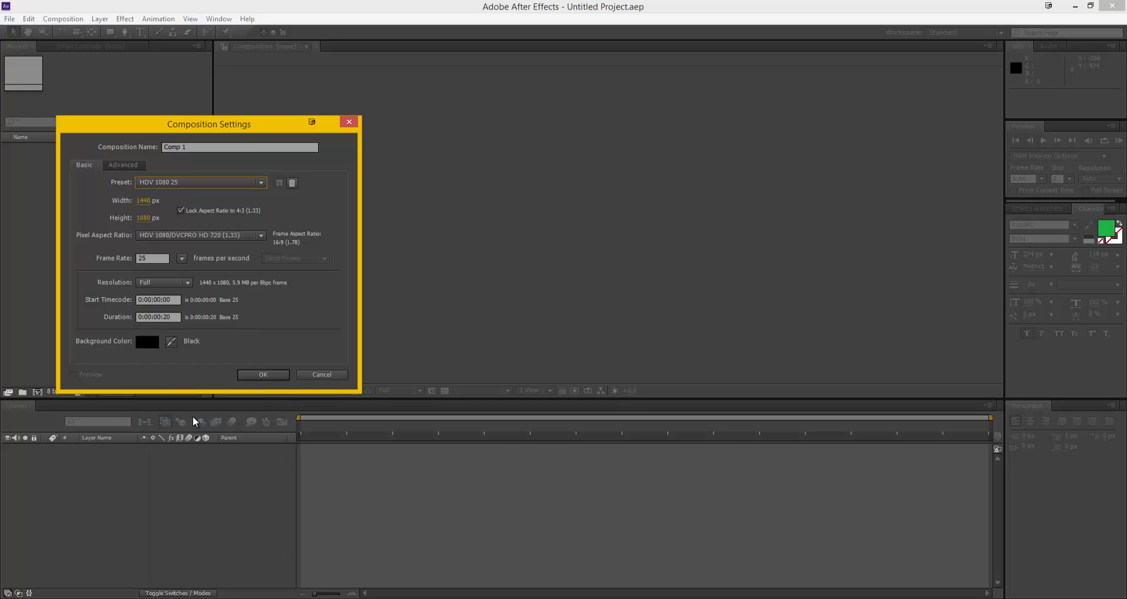
{"action": "left_click", "coordinate": [261, 374]}
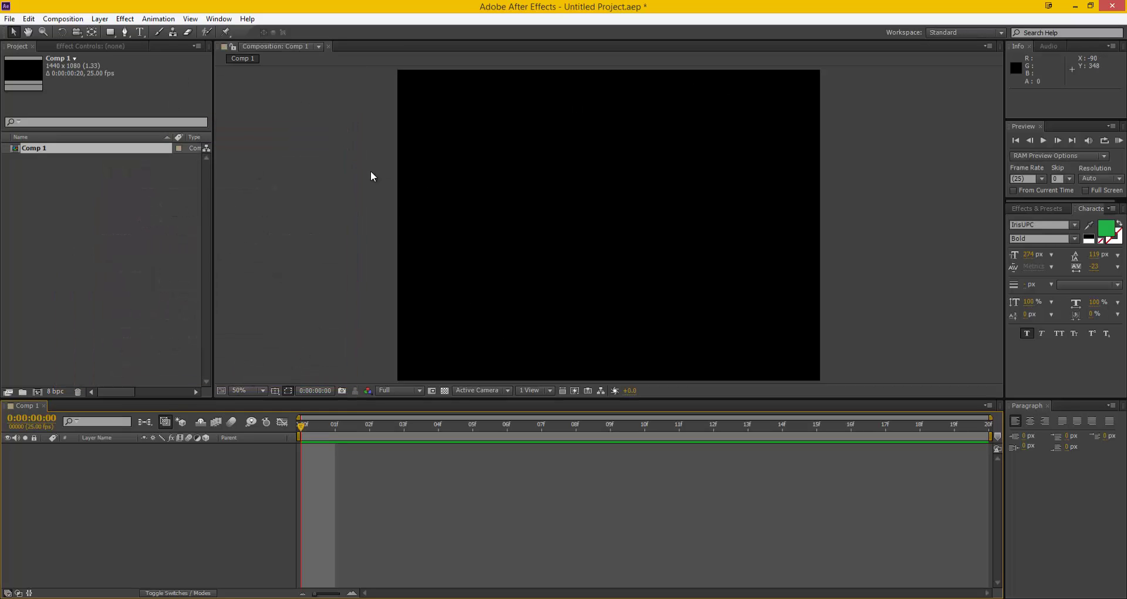
- Import superman-black-white.jpg from the Desktop and make a new composition from it
{"action": "left_click", "coordinate": [9, 18]}
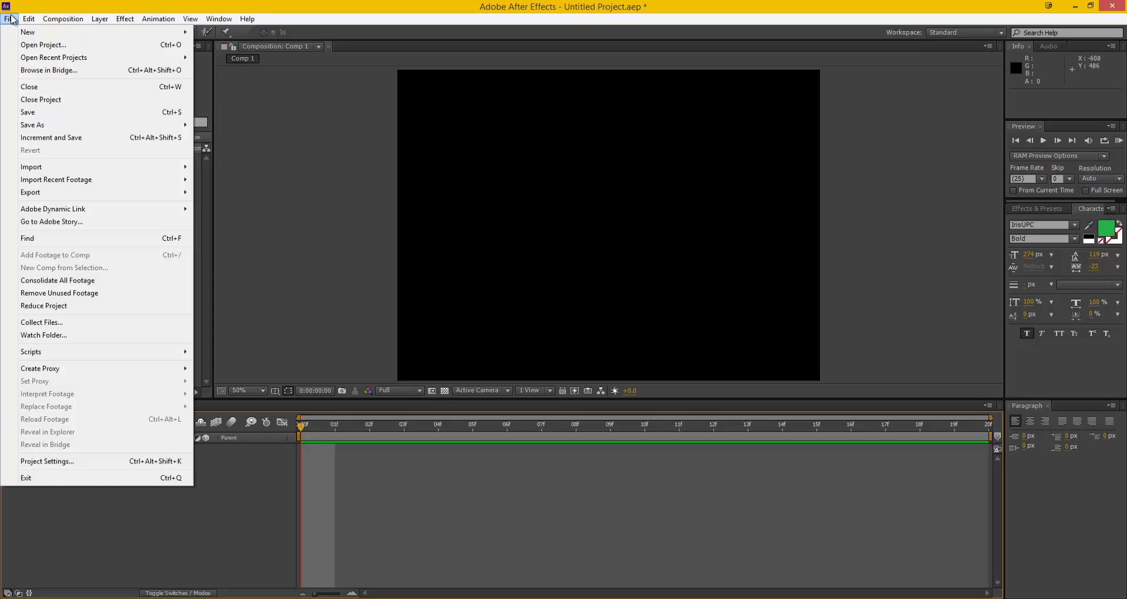
{"action": "mouse_move", "coordinate": [75, 169]}
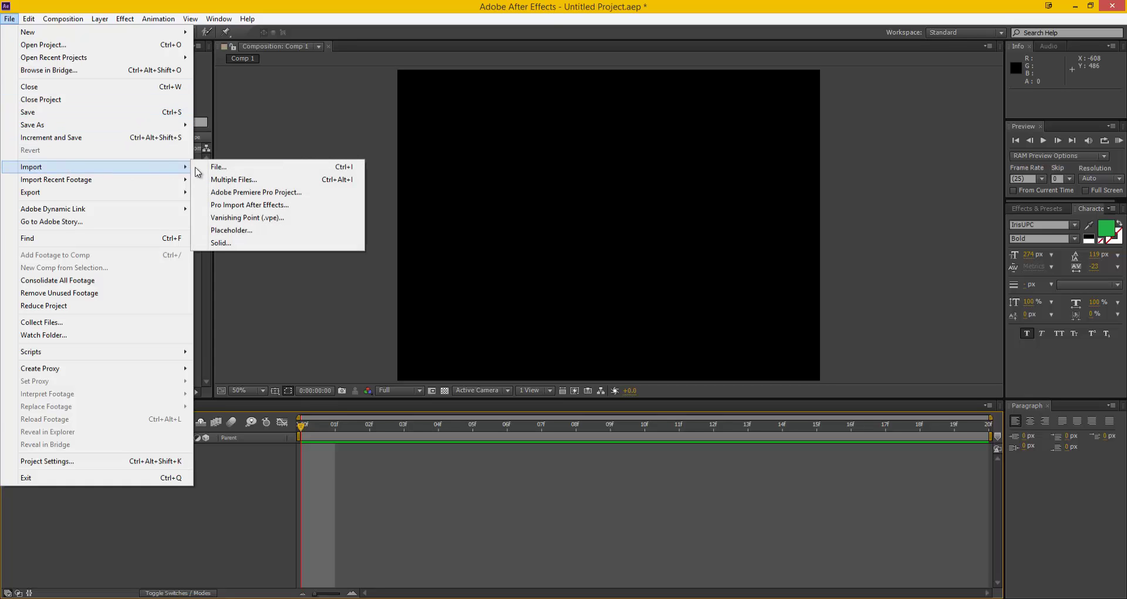
{"action": "left_click", "coordinate": [198, 167]}
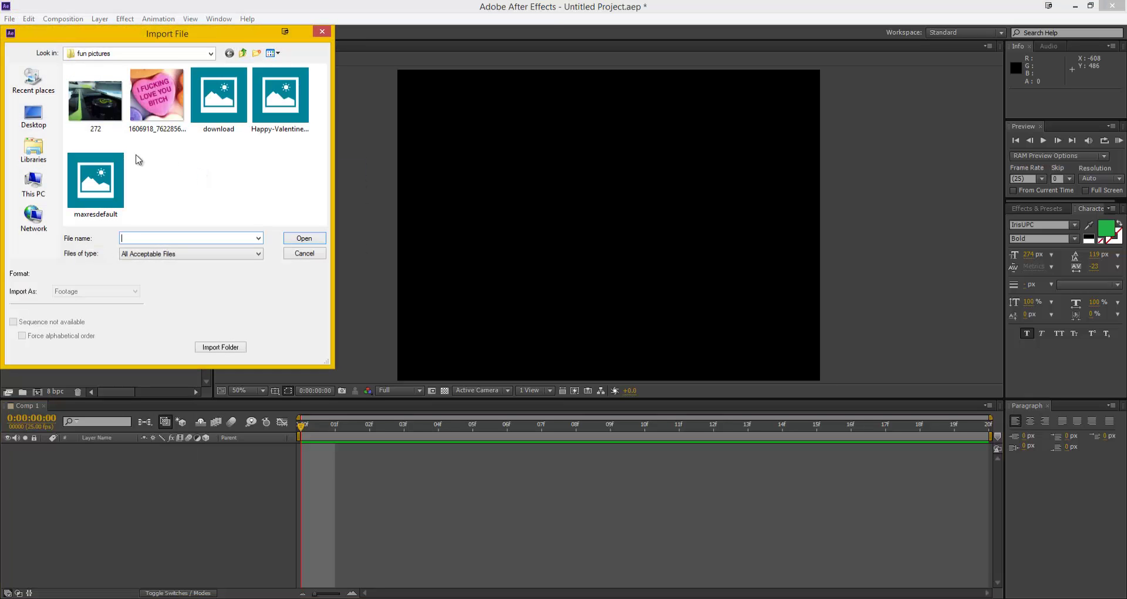
{"action": "left_click", "coordinate": [34, 115]}
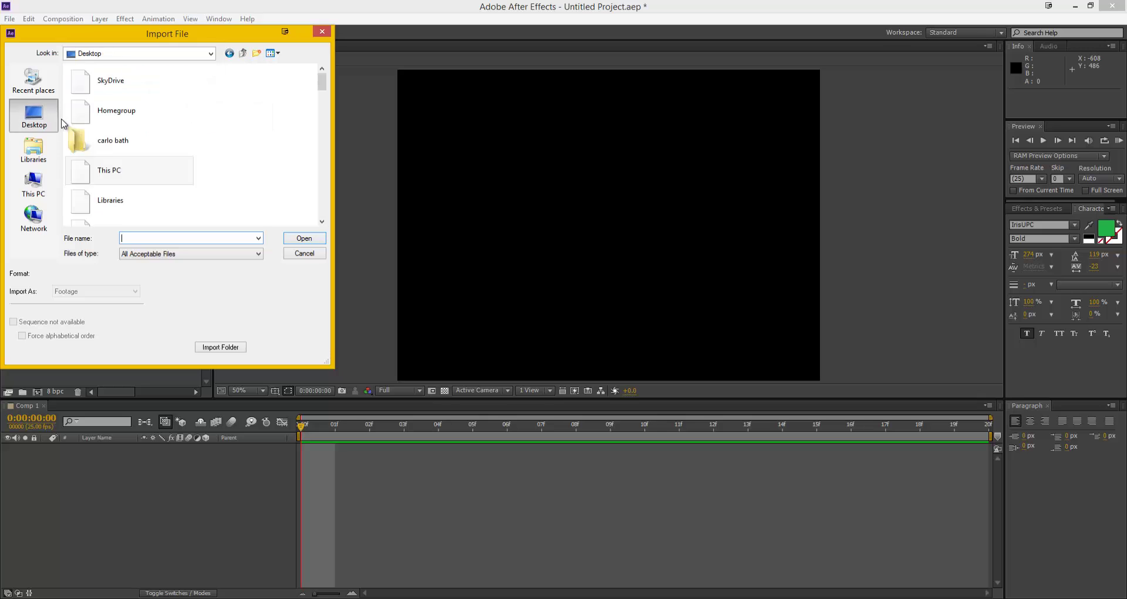
{"action": "left_click_drag", "start_coordinate": [322, 88], "coordinate": [328, 217]}
{"action": "double_click", "coordinate": [182, 212]}
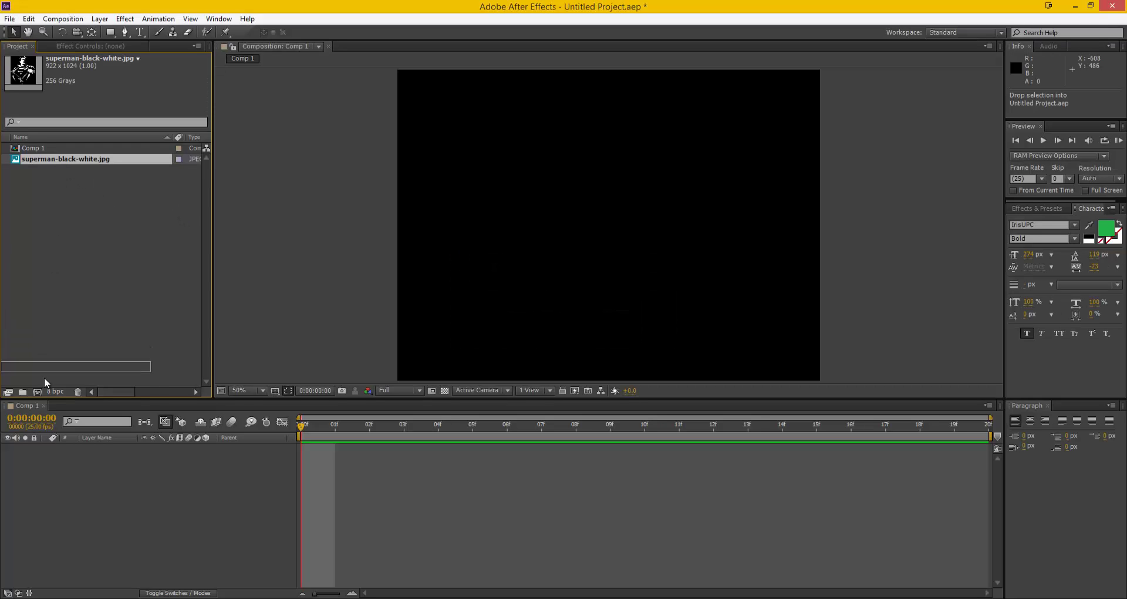
{"action": "left_click", "coordinate": [39, 391]}
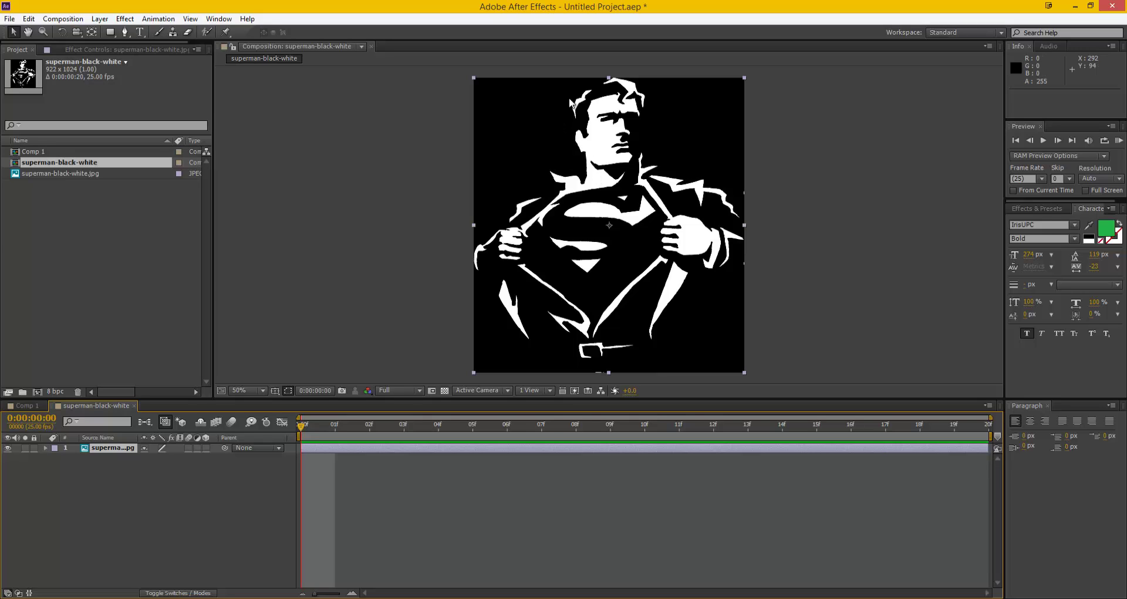
- Auto-trace the Superman layer on the Luminance channel, then zoom to inspect the masks
{"action": "left_click", "coordinate": [98, 19]}
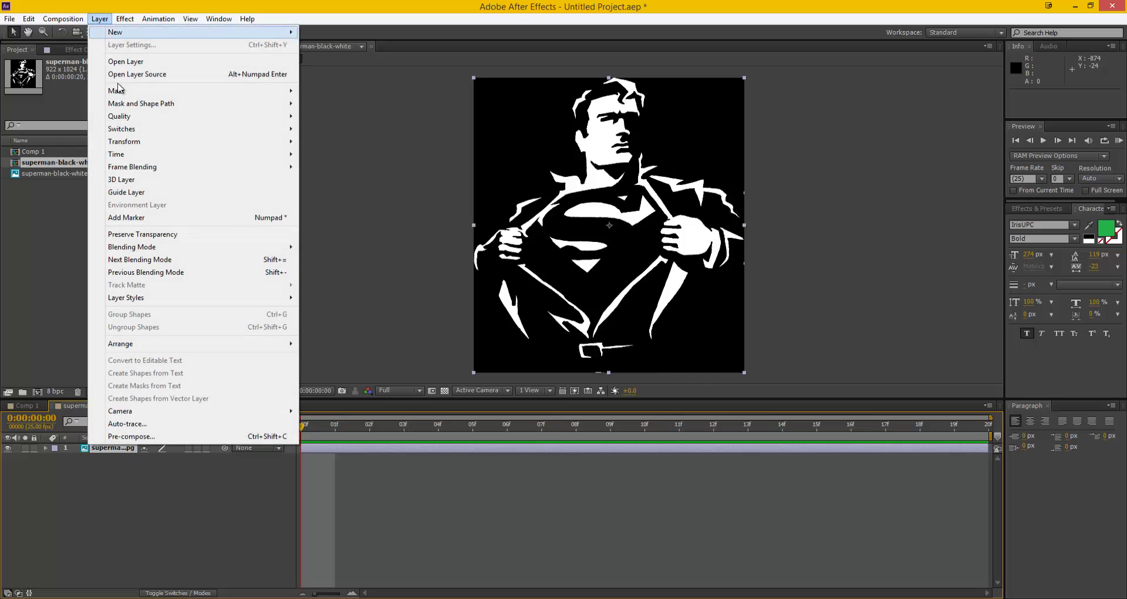
{"action": "left_click", "coordinate": [145, 425]}
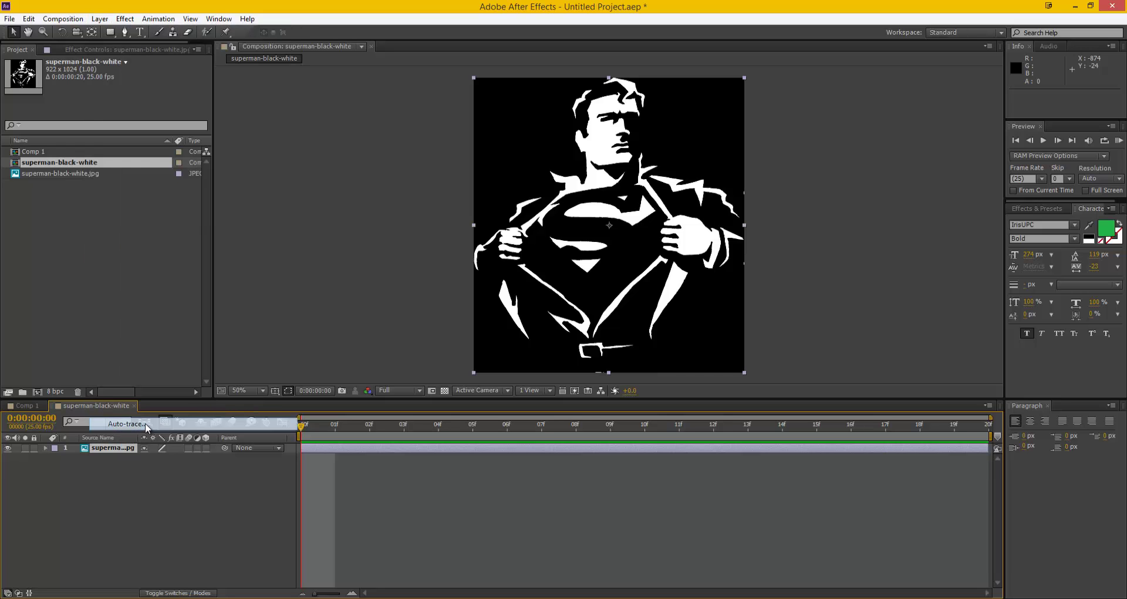
{"action": "left_click_drag", "start_coordinate": [149, 4], "coordinate": [312, 174]}
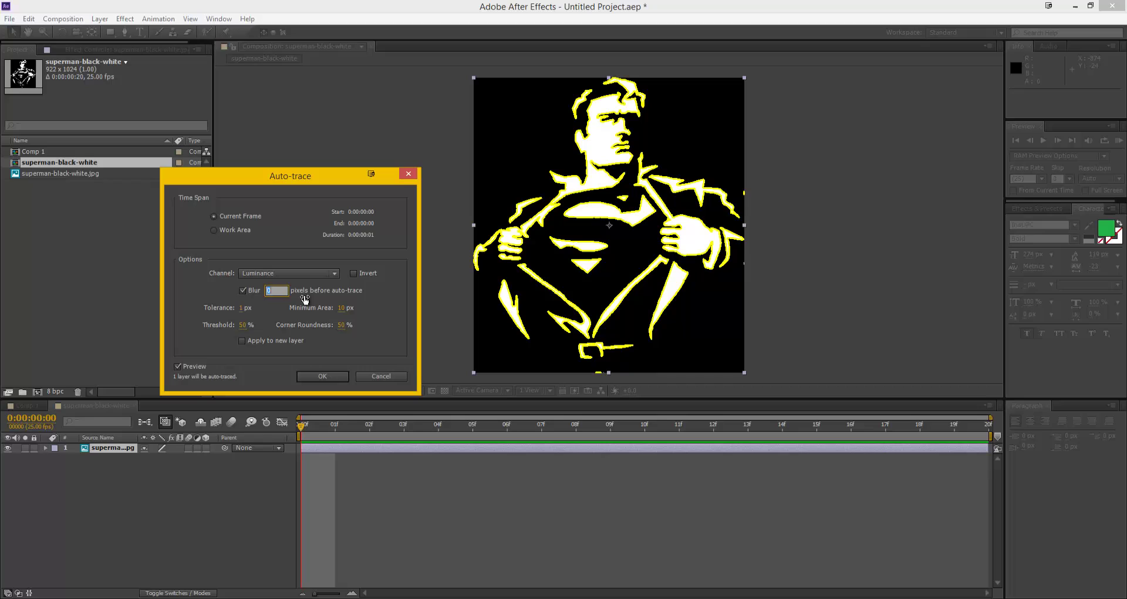
{"action": "left_click", "coordinate": [332, 273]}
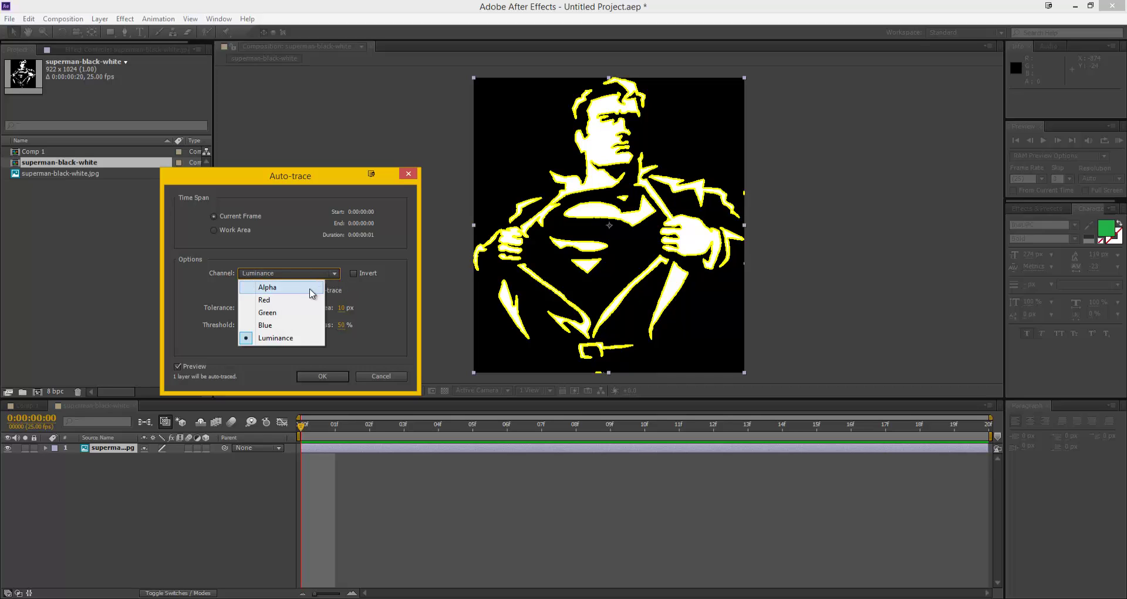
{"action": "left_click", "coordinate": [272, 340]}
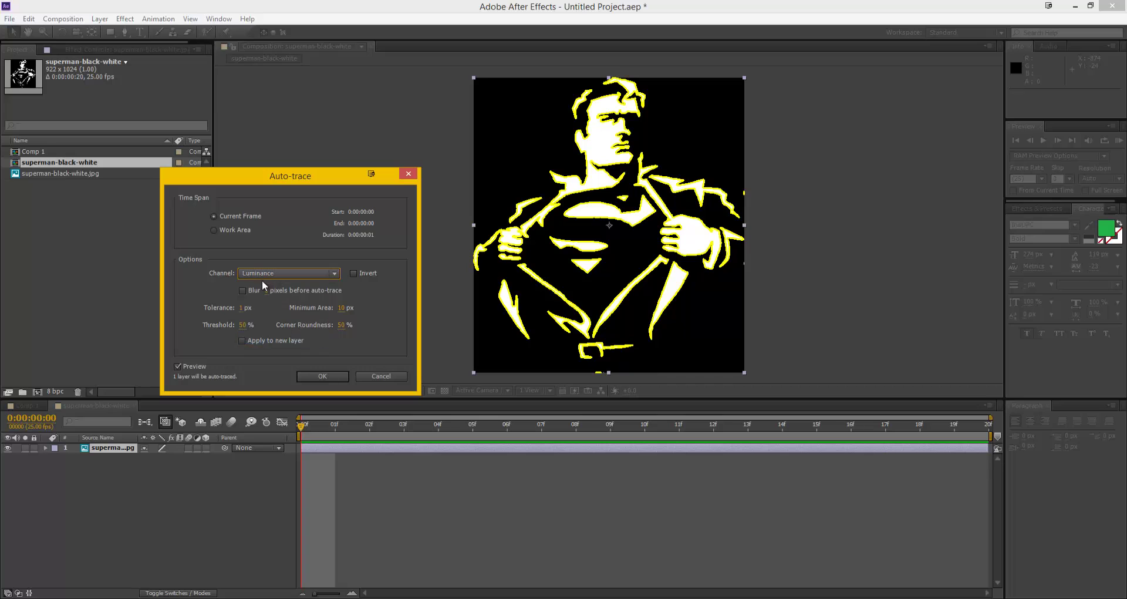
{"action": "left_click", "coordinate": [335, 376]}
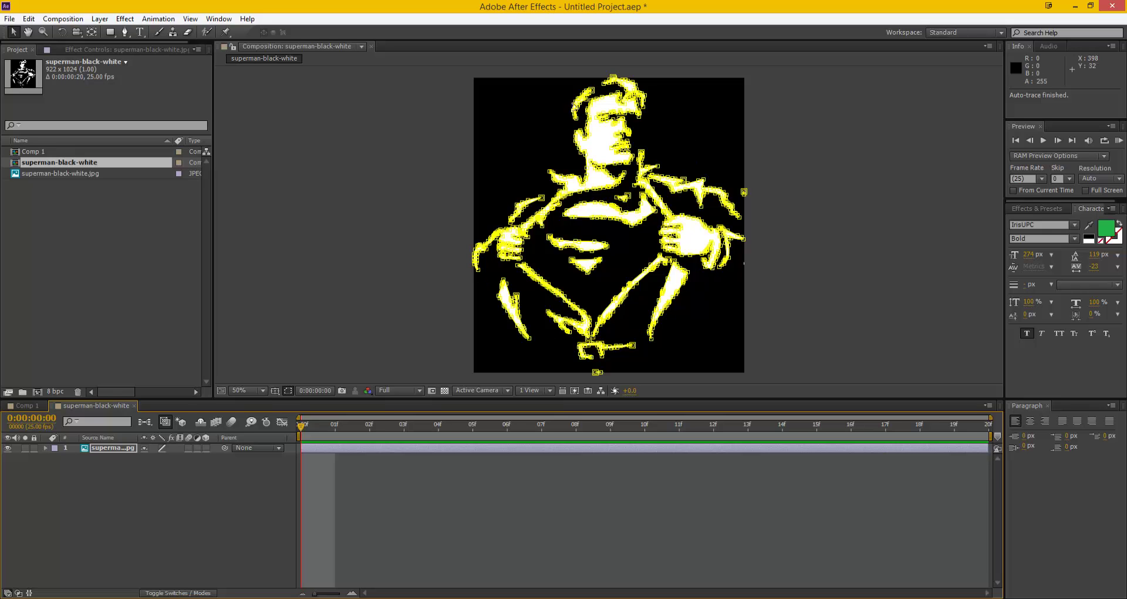
{"action": "scroll", "coordinate": [535, 305], "scroll_direction": "up", "scroll_amount": 3}
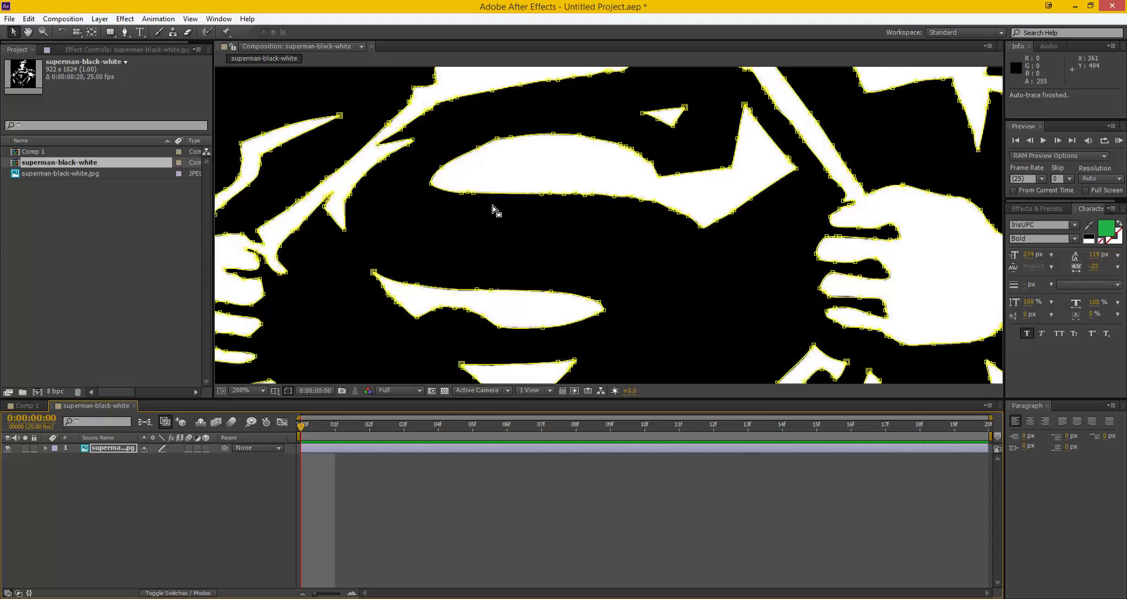
{"action": "scroll", "coordinate": [492, 210], "scroll_direction": "down", "scroll_amount": 3}
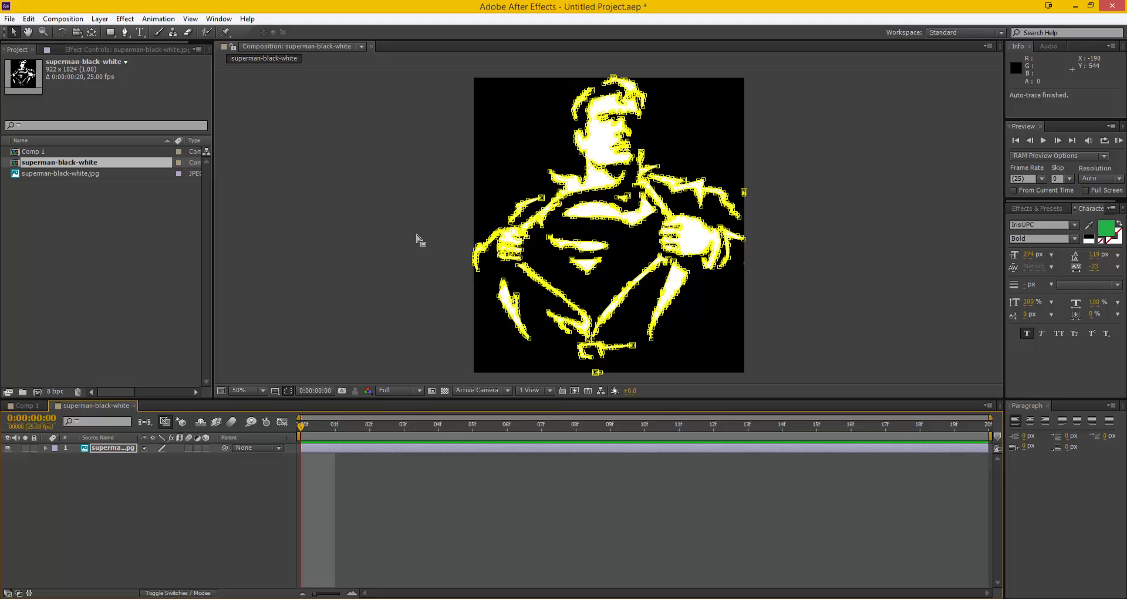
- Add a new solid layer sized to match the composition
{"action": "right_click", "coordinate": [108, 470]}
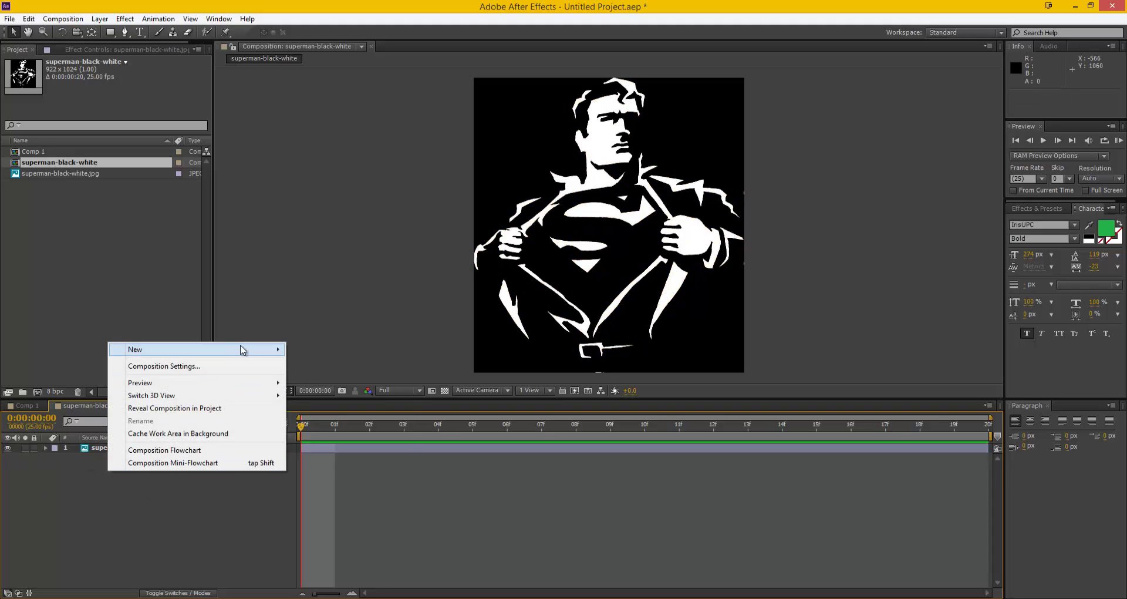
{"action": "mouse_move", "coordinate": [241, 350]}
{"action": "left_click", "coordinate": [333, 376]}
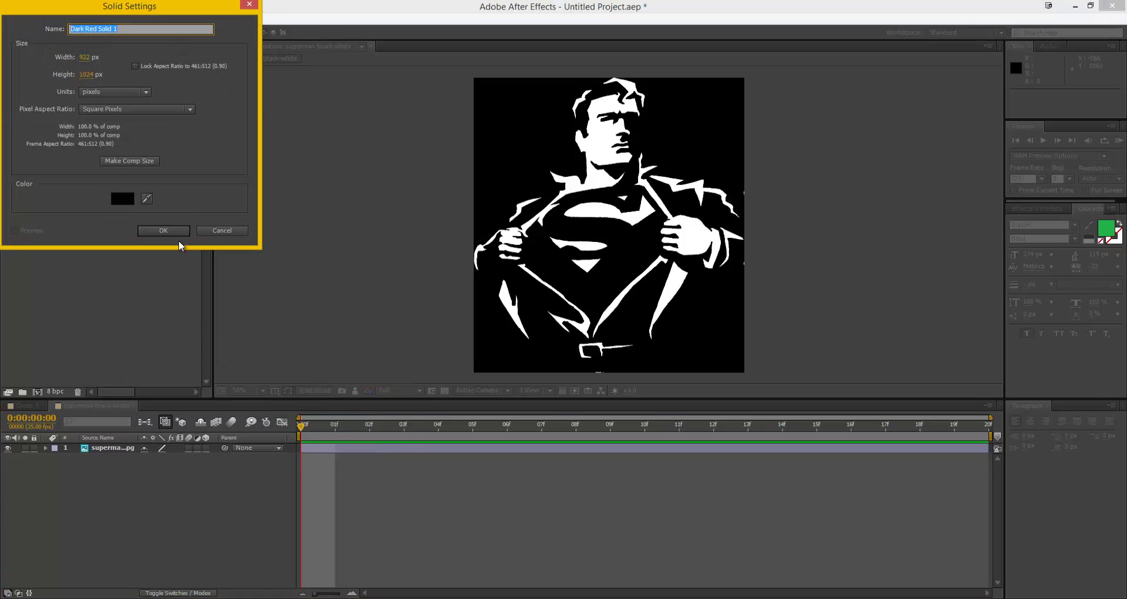
{"action": "left_click_drag", "start_coordinate": [187, 4], "coordinate": [212, 87]}
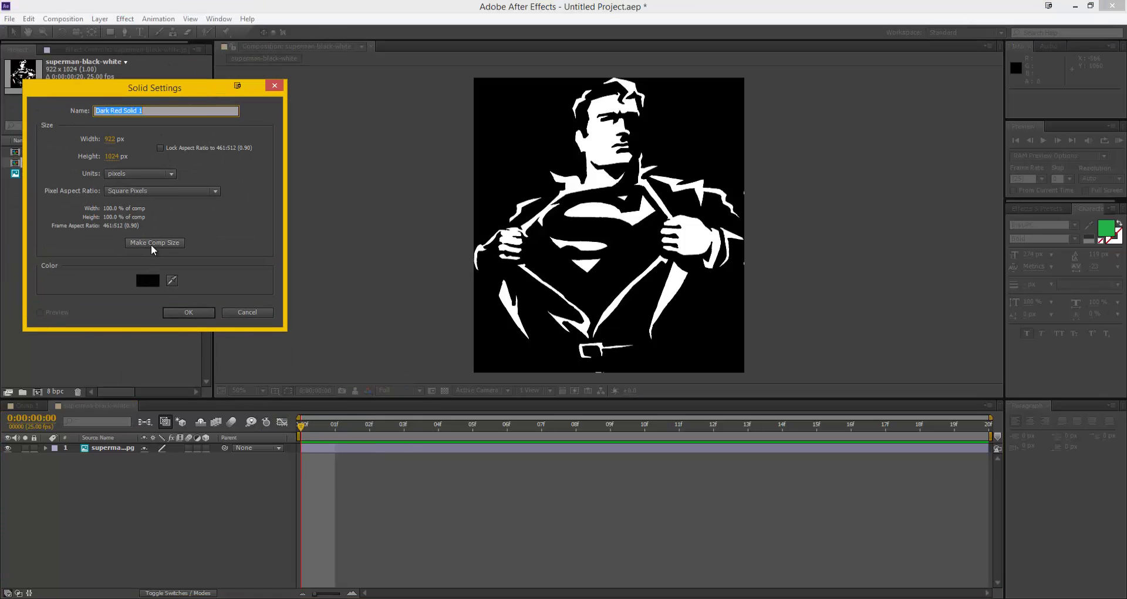
{"action": "left_click", "coordinate": [150, 243]}
{"action": "left_click", "coordinate": [184, 309]}
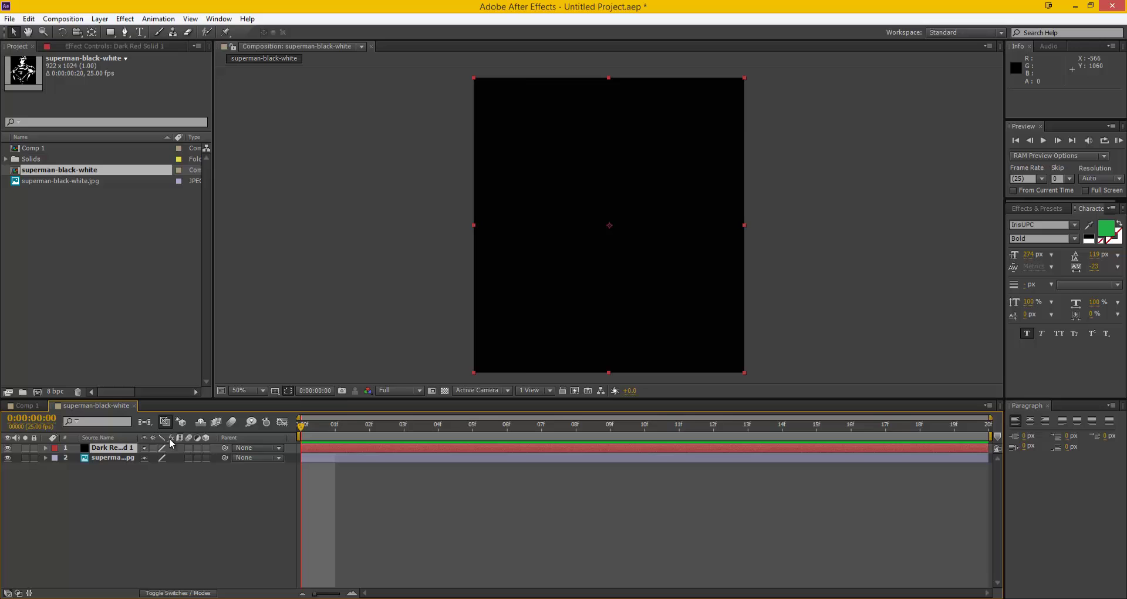
- Apply Element to the solid and set Path Layer 1 to superman-black-white.jpg
{"action": "right_click", "coordinate": [111, 447]}
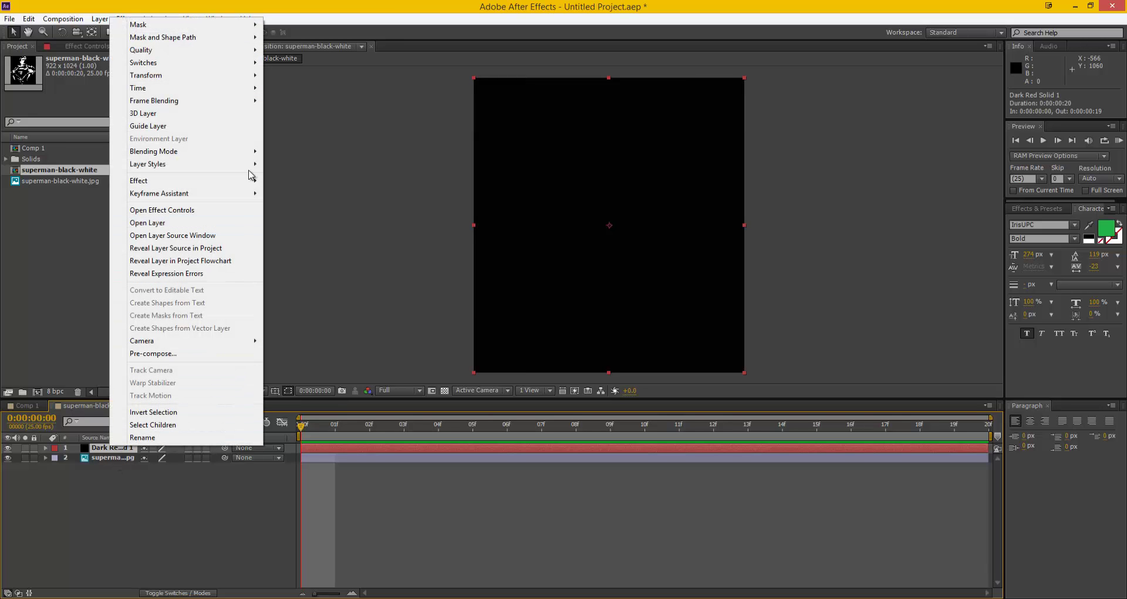
{"action": "mouse_move", "coordinate": [244, 185]}
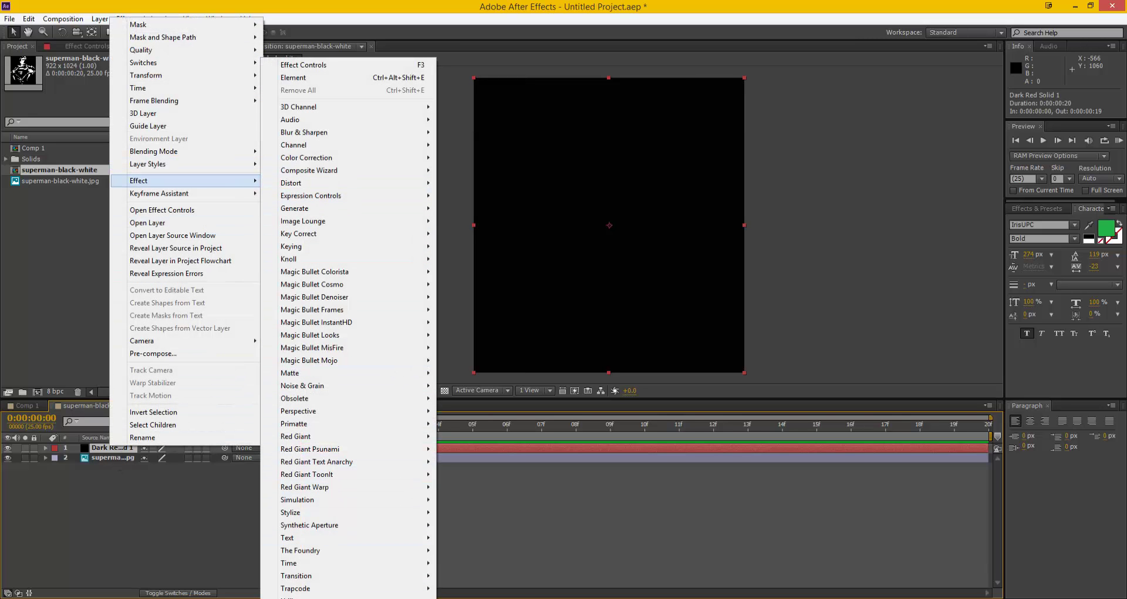
{"action": "left_click", "coordinate": [292, 77]}
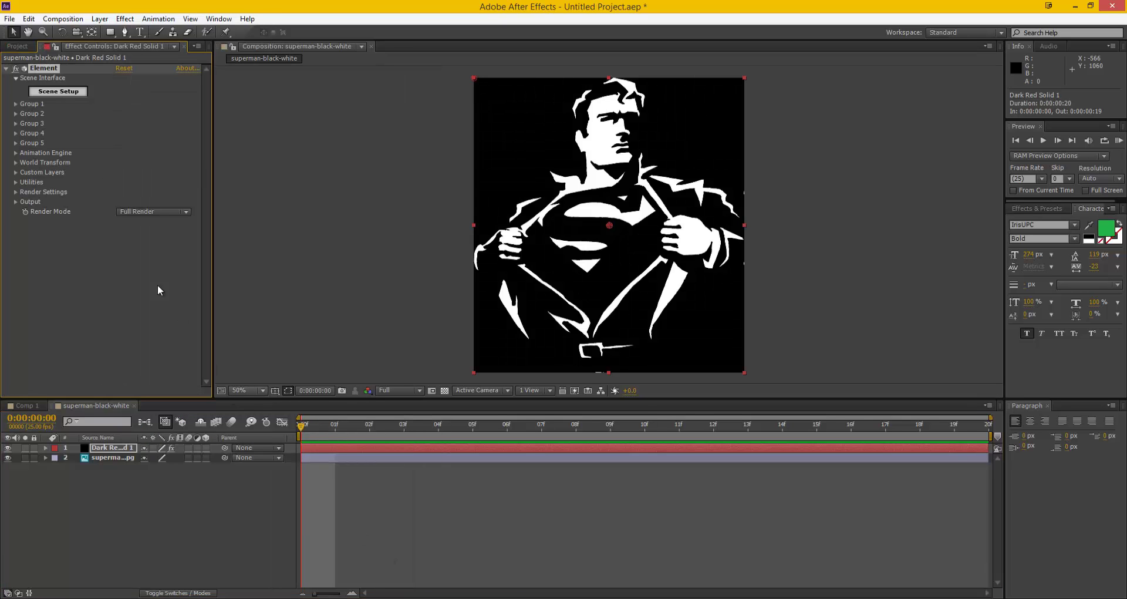
{"action": "left_click", "coordinate": [16, 172]}
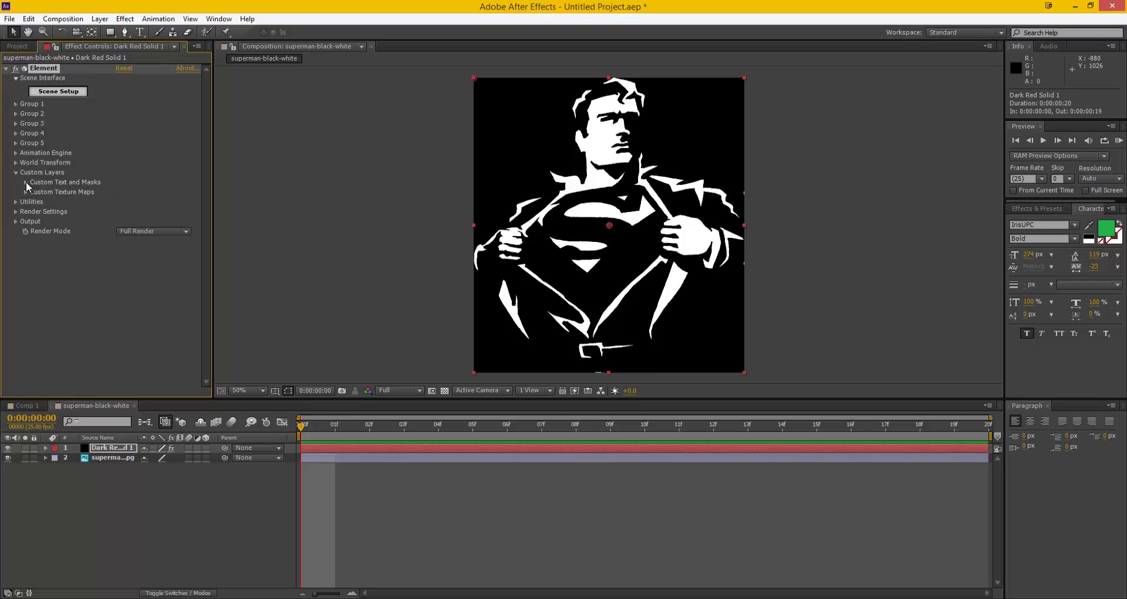
{"action": "left_click", "coordinate": [26, 182]}
{"action": "left_click", "coordinate": [174, 191]}
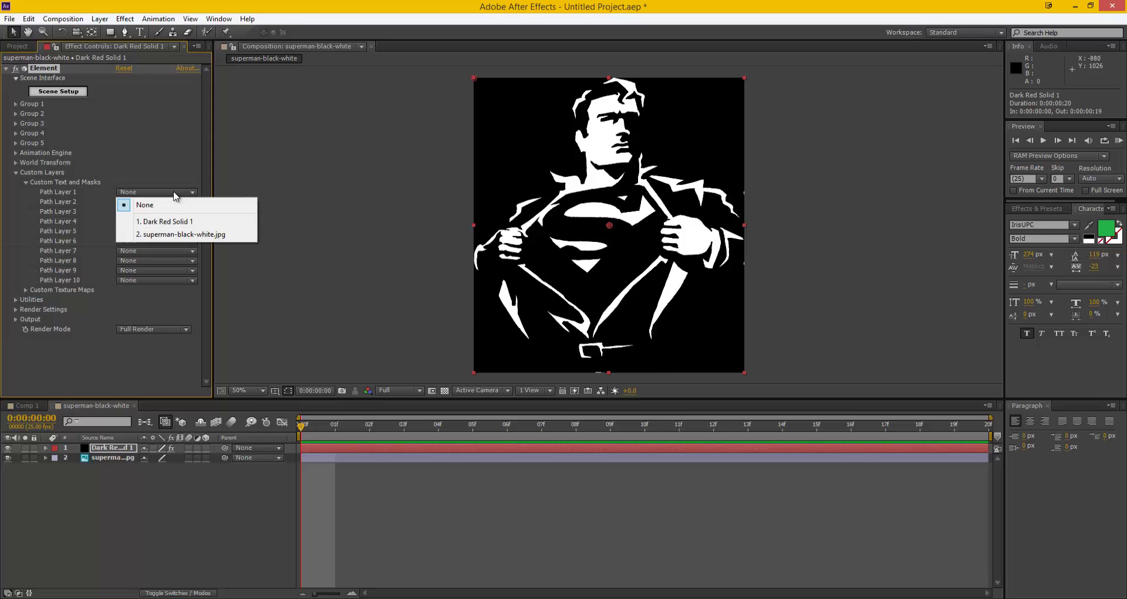
{"action": "left_click", "coordinate": [165, 235]}
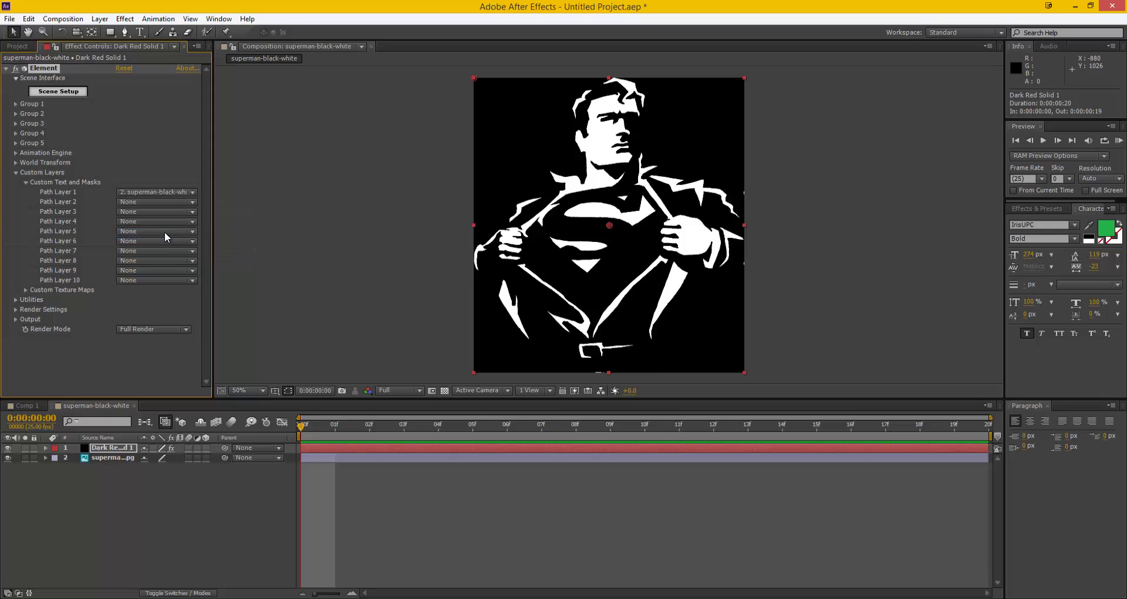
{"action": "left_click", "coordinate": [15, 174]}
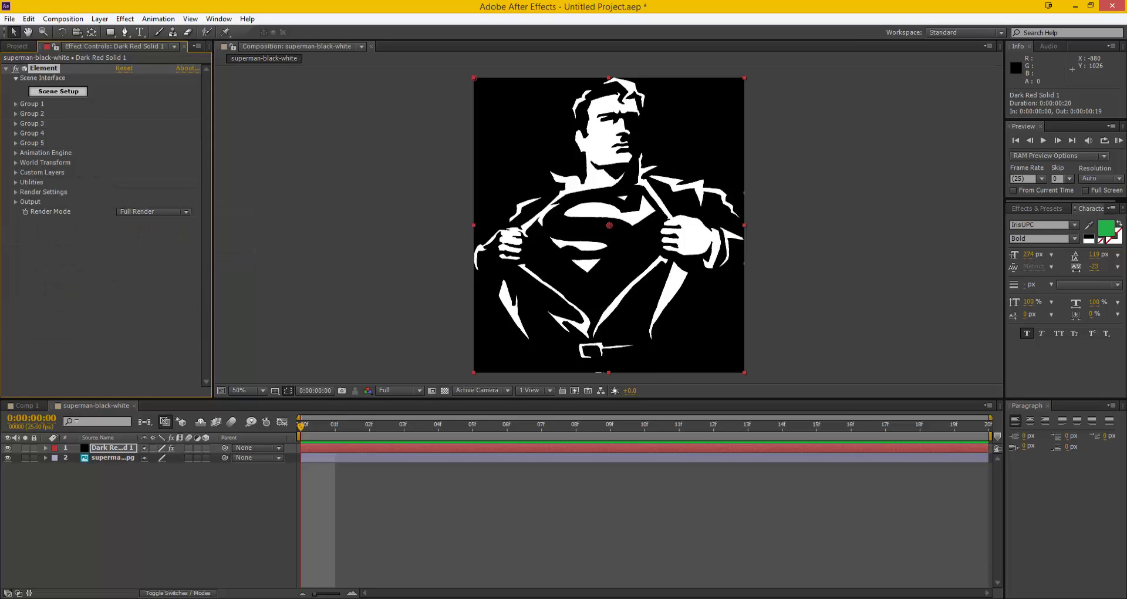
- In Element Scene Setup, extrude the Superman paths and orbit the preview to inspect them
{"action": "left_click", "coordinate": [59, 92]}
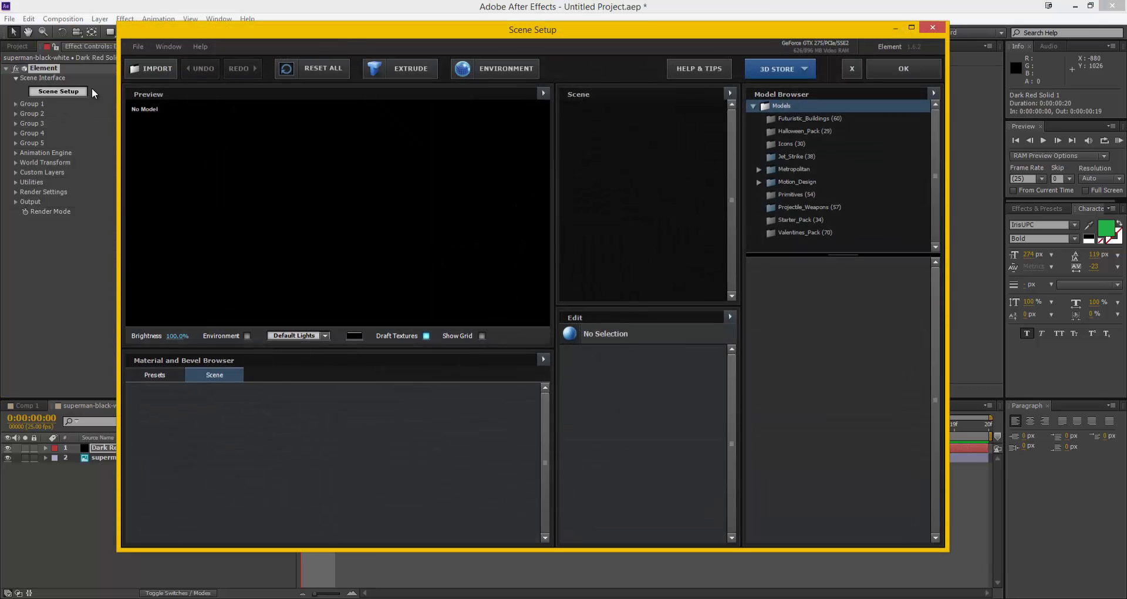
{"action": "left_click", "coordinate": [399, 67]}
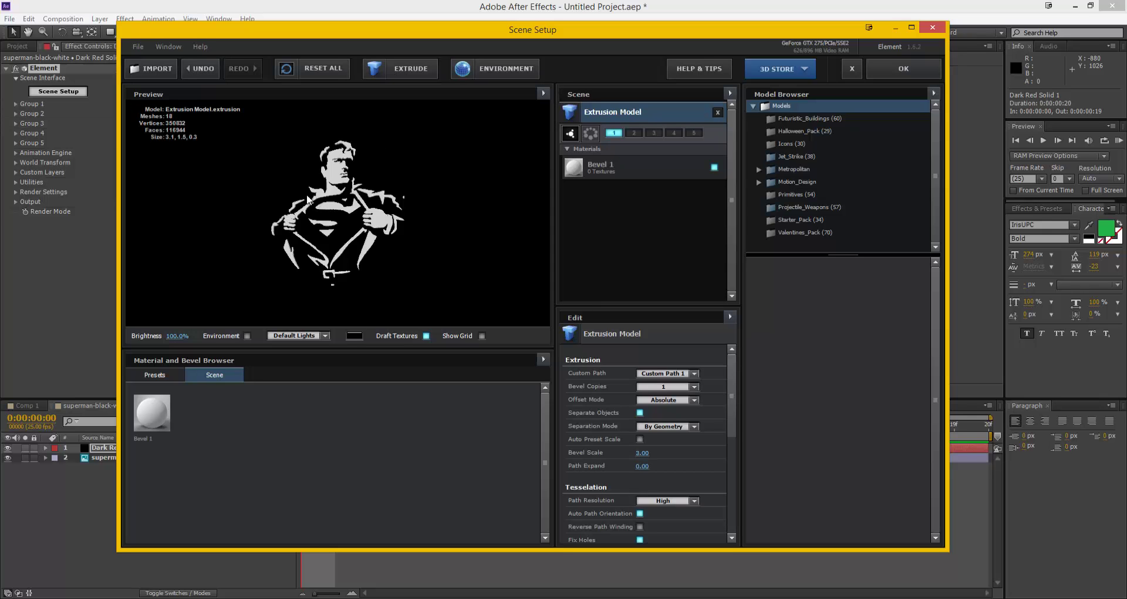
{"action": "left_click_drag", "start_coordinate": [308, 200], "coordinate": [350, 237]}
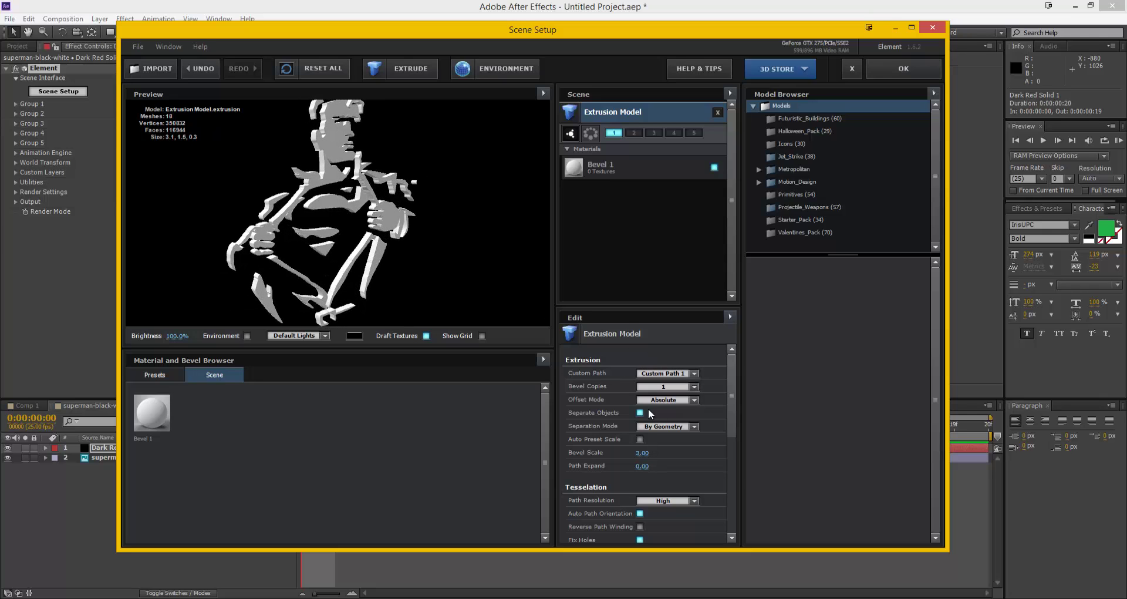
- Set Bevel 1 to Extrude 0.65, Expand Edges 0.04, Bevel Size 0.95, Bevel Depth 0.42
{"action": "left_click", "coordinate": [591, 167]}
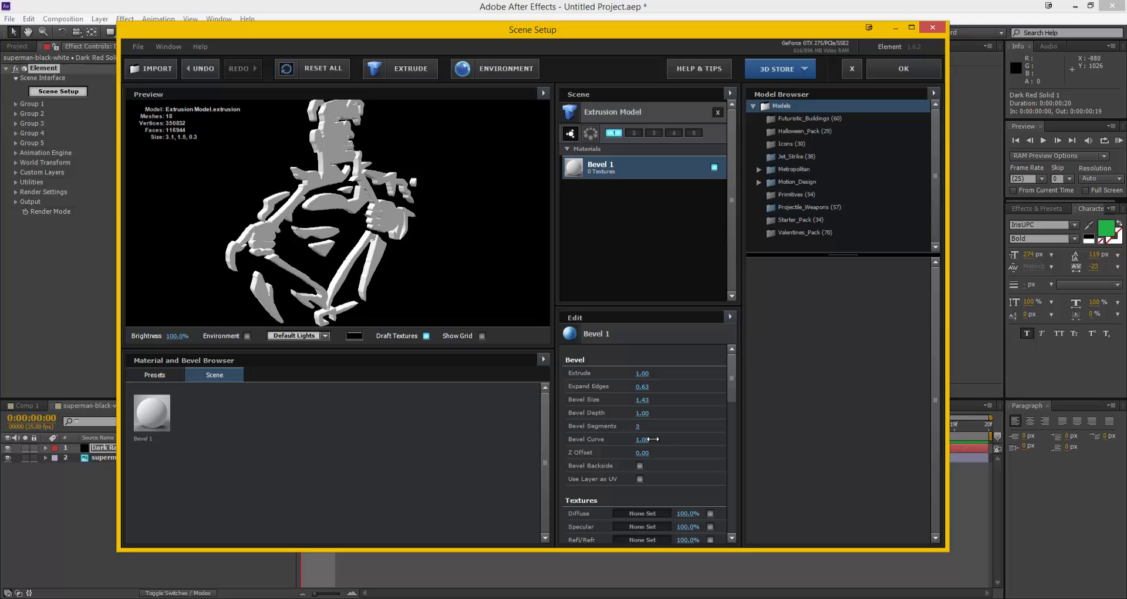
{"action": "left_click_drag", "start_coordinate": [634, 437], "coordinate": [662, 437]}
{"action": "scroll", "coordinate": [677, 487], "scroll_direction": "down", "scroll_amount": 5}
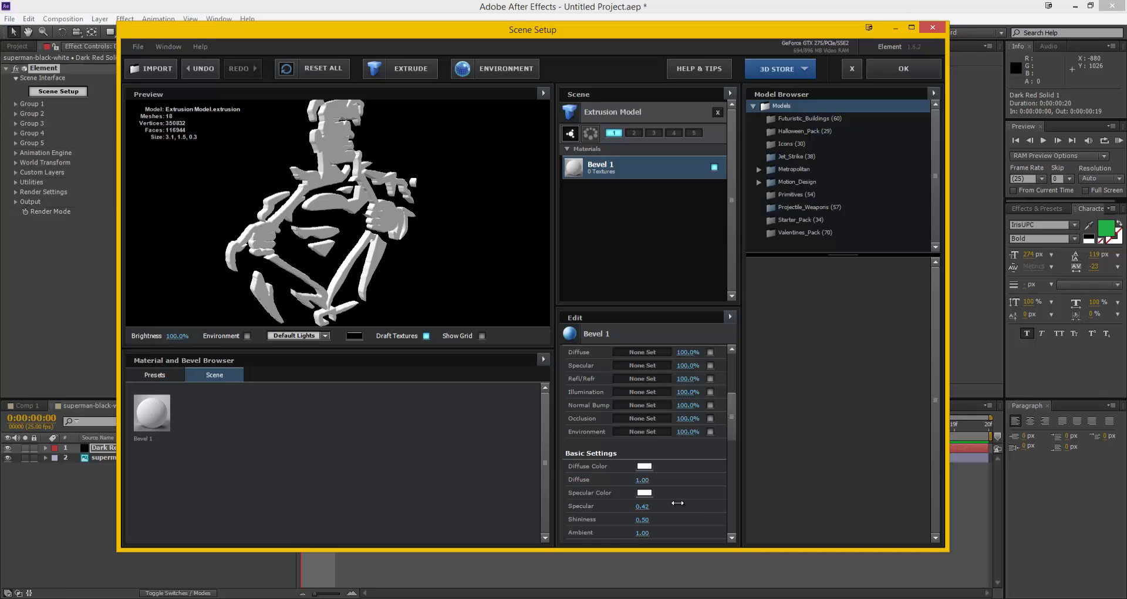
{"action": "mouse_move", "coordinate": [397, 210]}
{"action": "left_mouse_down"}
{"action": "mouse_move", "coordinate": [414, 210]}
{"action": "mouse_move", "coordinate": [402, 209]}
{"action": "left_mouse_up"}
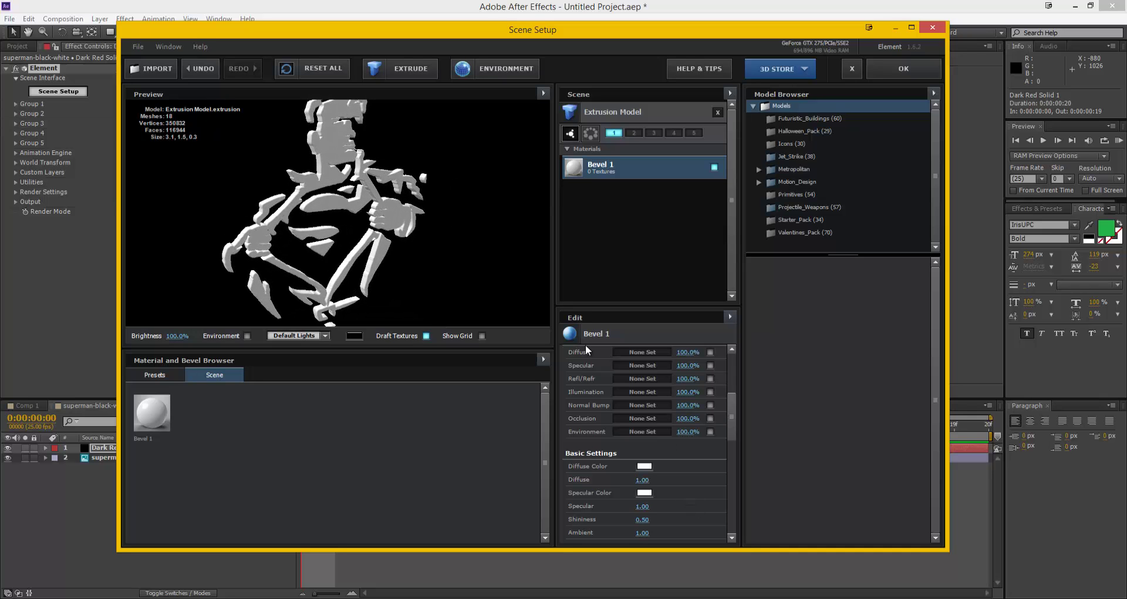
{"action": "left_click_drag", "start_coordinate": [732, 432], "coordinate": [720, 392]}
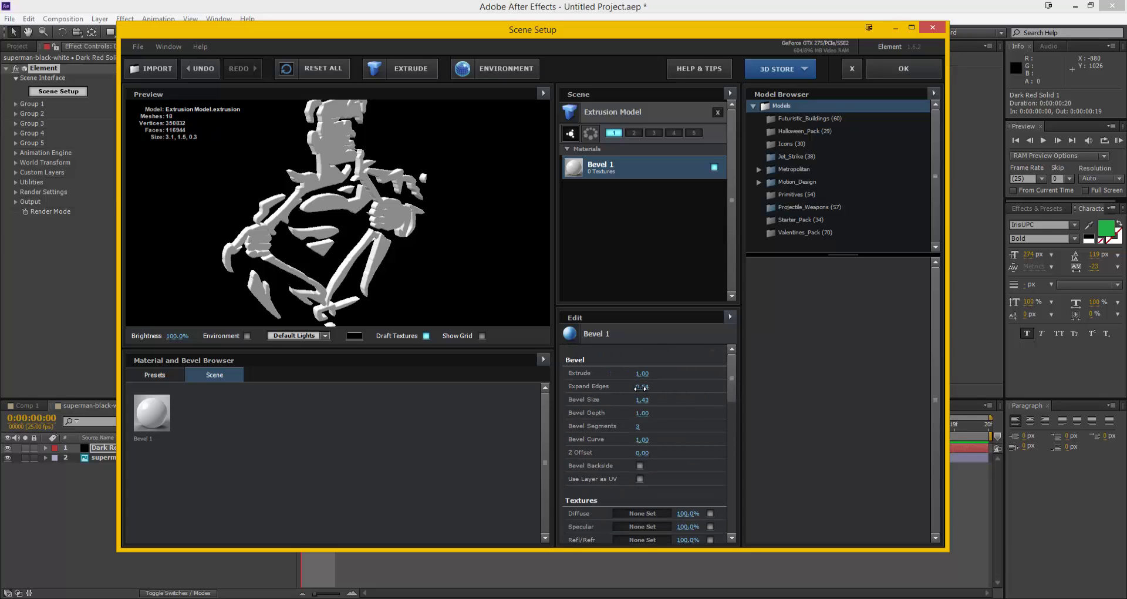
{"action": "mouse_move", "coordinate": [640, 387]}
{"action": "left_mouse_down"}
{"action": "mouse_move", "coordinate": [603, 379]}
{"action": "mouse_move", "coordinate": [644, 376]}
{"action": "left_mouse_up"}
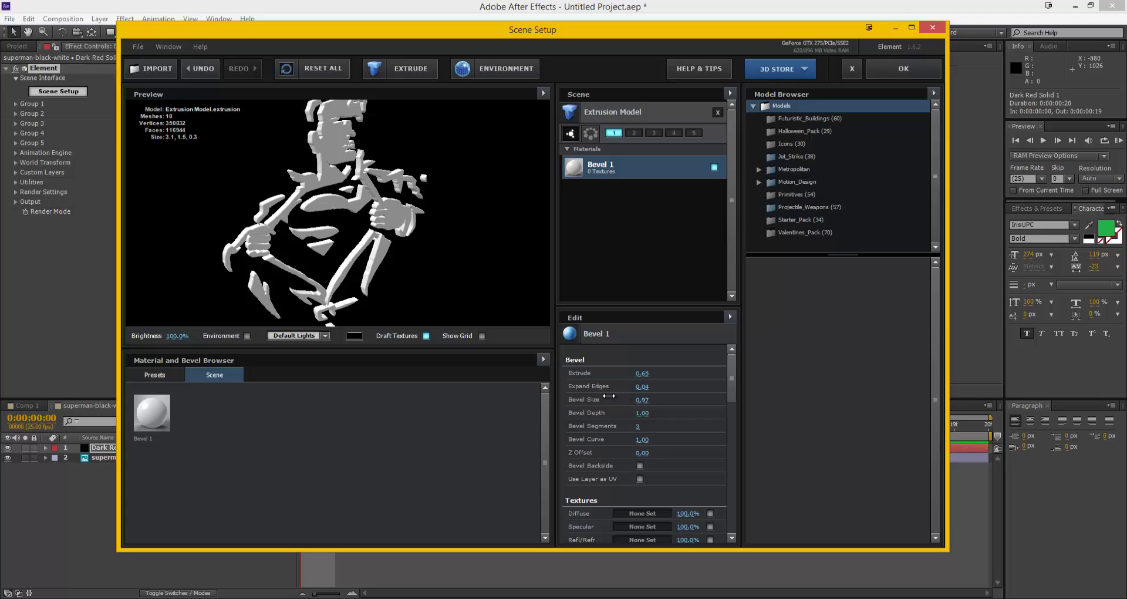
{"action": "left_click_drag", "start_coordinate": [643, 414], "coordinate": [641, 413]}
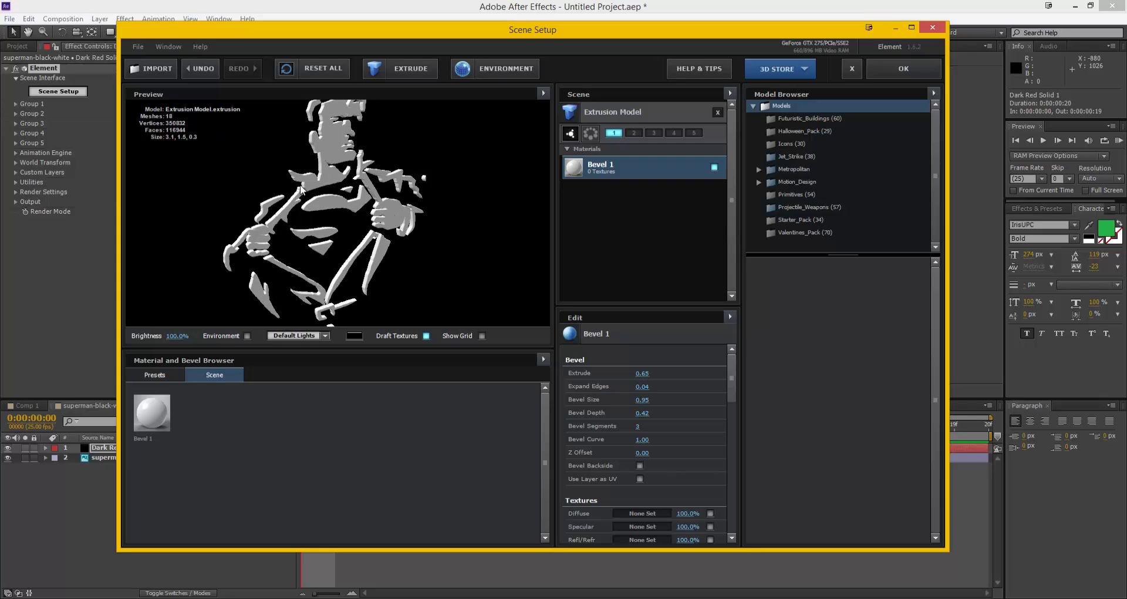
{"action": "left_click_drag", "start_coordinate": [297, 231], "coordinate": [276, 313]}
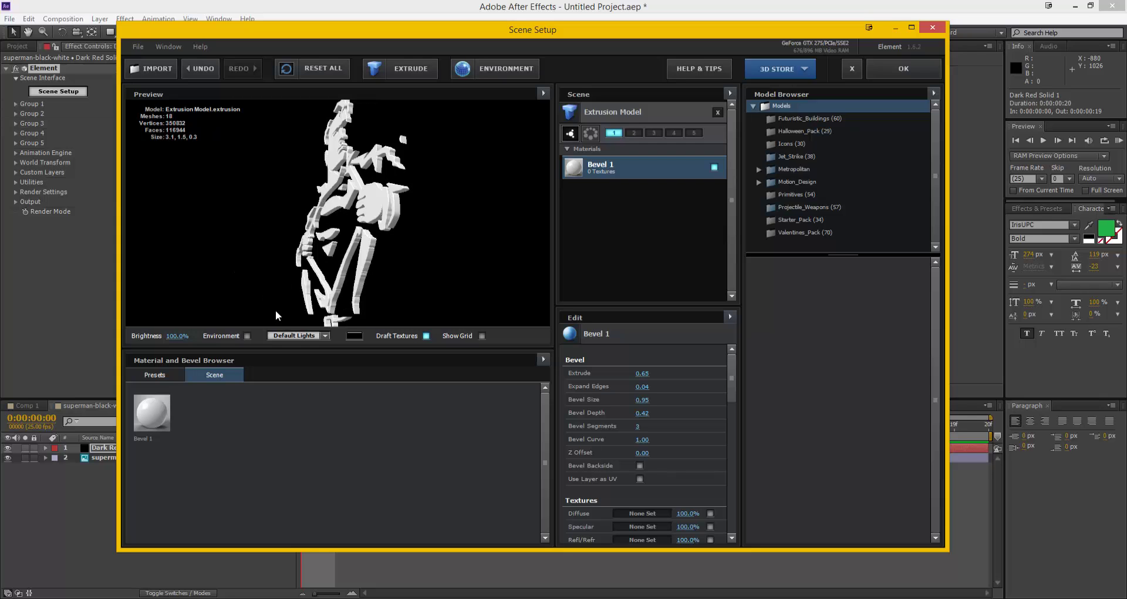
{"action": "left_click_drag", "start_coordinate": [339, 236], "coordinate": [361, 288]}
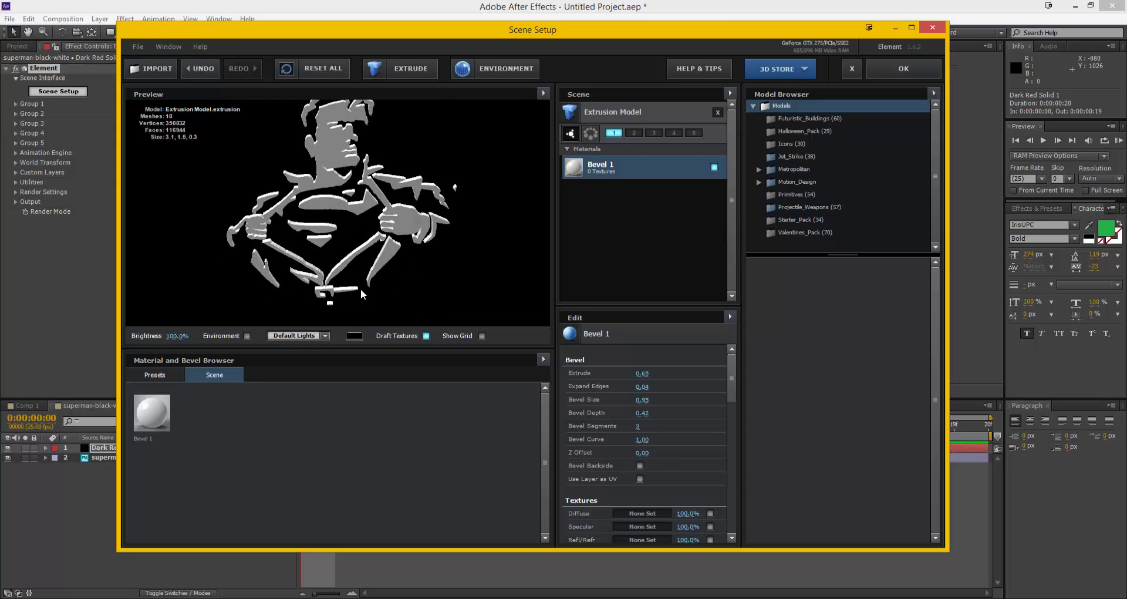
- Apply the Pro_Shaders Metal bronze material to the model and enable environment reflections
{"action": "left_click", "coordinate": [154, 374]}
{"action": "left_click_drag", "start_coordinate": [544, 436], "coordinate": [519, 477]}
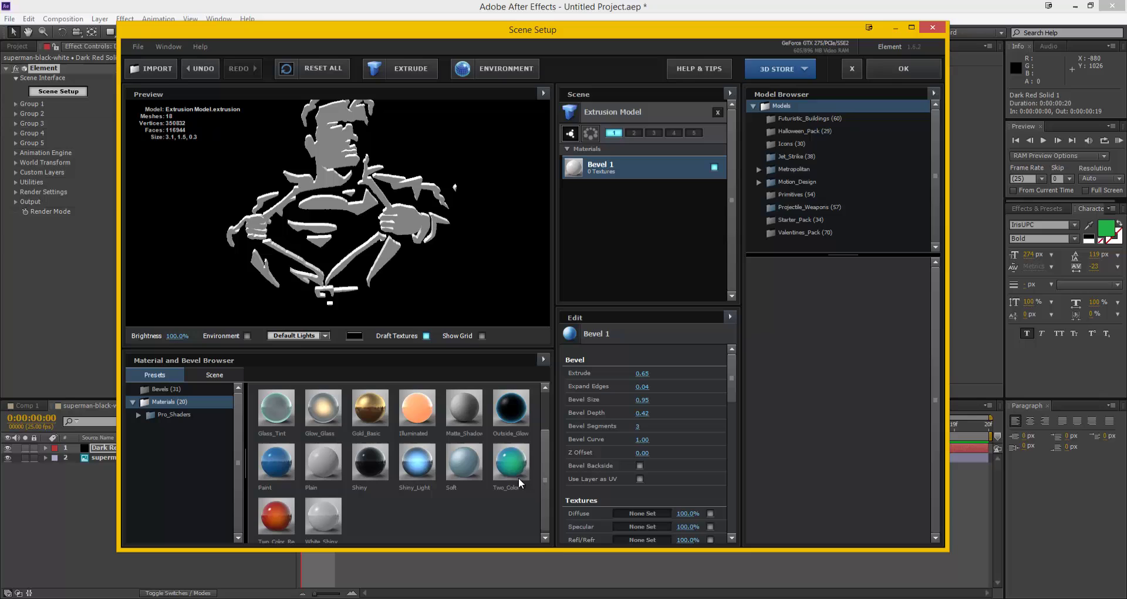
{"action": "left_click", "coordinate": [136, 414]}
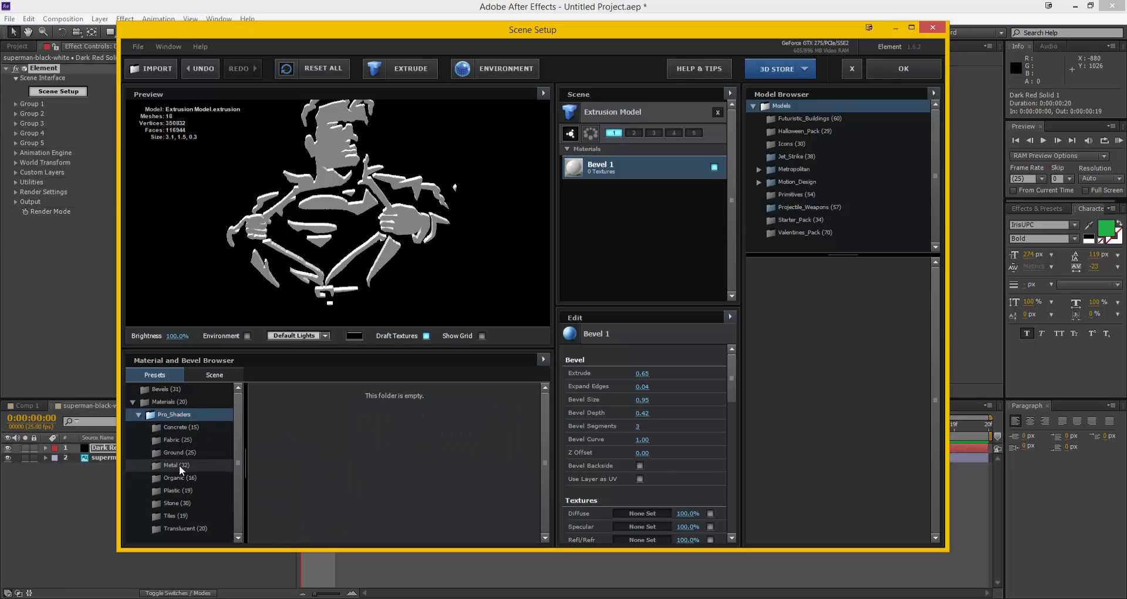
{"action": "left_click", "coordinate": [178, 465]}
{"action": "left_click_drag", "start_coordinate": [368, 416], "coordinate": [255, 263]}
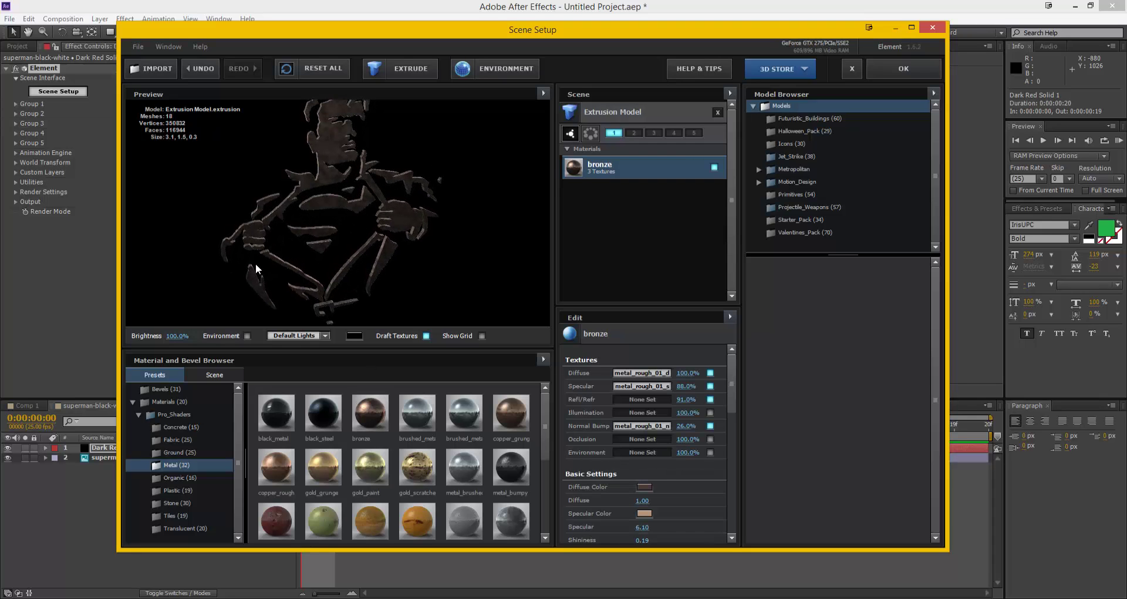
{"action": "left_click", "coordinate": [247, 335]}
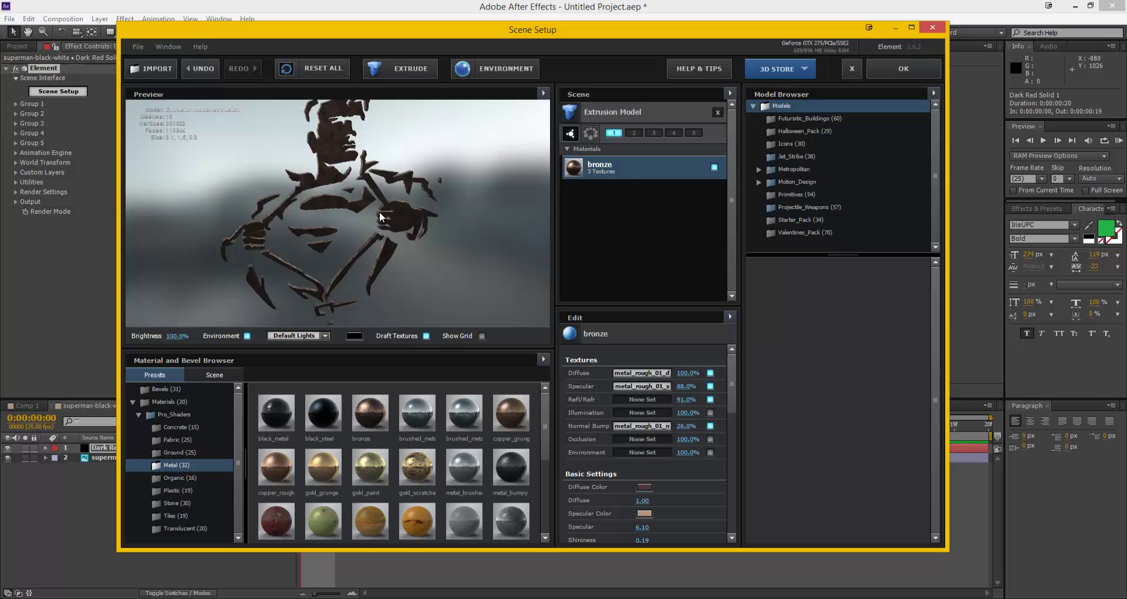
{"action": "mouse_move", "coordinate": [380, 217]}
{"action": "left_mouse_down"}
{"action": "mouse_move", "coordinate": [326, 193]}
{"action": "mouse_move", "coordinate": [379, 175]}
{"action": "mouse_move", "coordinate": [407, 196]}
{"action": "mouse_move", "coordinate": [388, 195]}
{"action": "mouse_move", "coordinate": [326, 271]}
{"action": "left_mouse_up"}
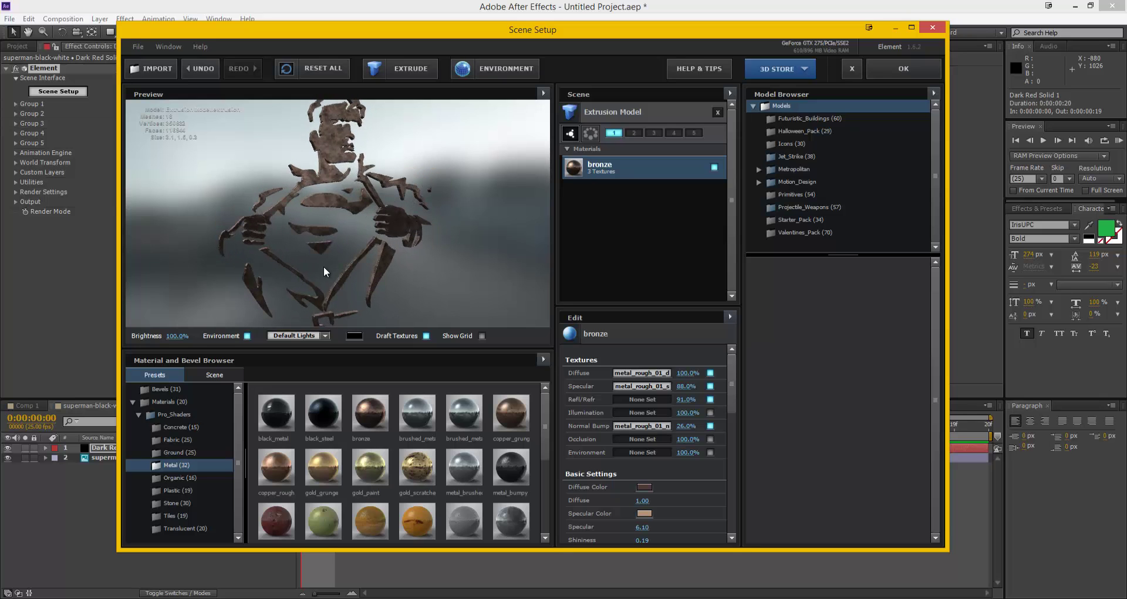
- Choose the Parking environment map and apply the scene back to the composition
{"action": "left_click", "coordinate": [496, 64]}
{"action": "left_click", "coordinate": [533, 238]}
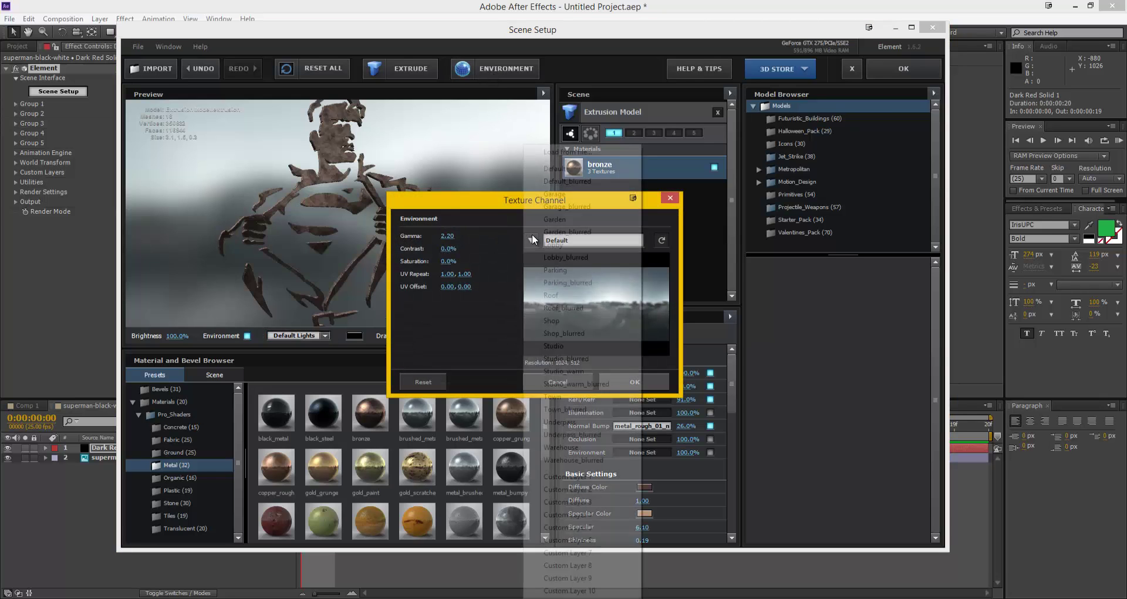
{"action": "left_click", "coordinate": [554, 269]}
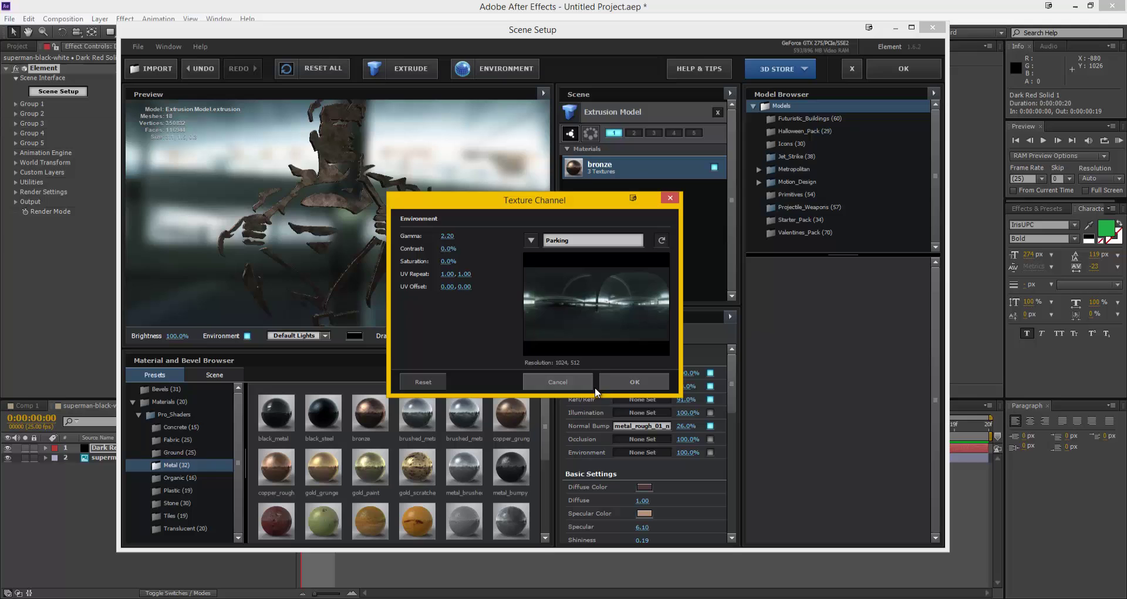
{"action": "left_click", "coordinate": [624, 379]}
{"action": "mouse_move", "coordinate": [407, 209]}
{"action": "left_mouse_down"}
{"action": "mouse_move", "coordinate": [334, 213]}
{"action": "mouse_move", "coordinate": [424, 214]}
{"action": "mouse_move", "coordinate": [436, 227]}
{"action": "mouse_move", "coordinate": [413, 183]}
{"action": "mouse_move", "coordinate": [429, 191]}
{"action": "mouse_move", "coordinate": [400, 209]}
{"action": "left_mouse_up"}
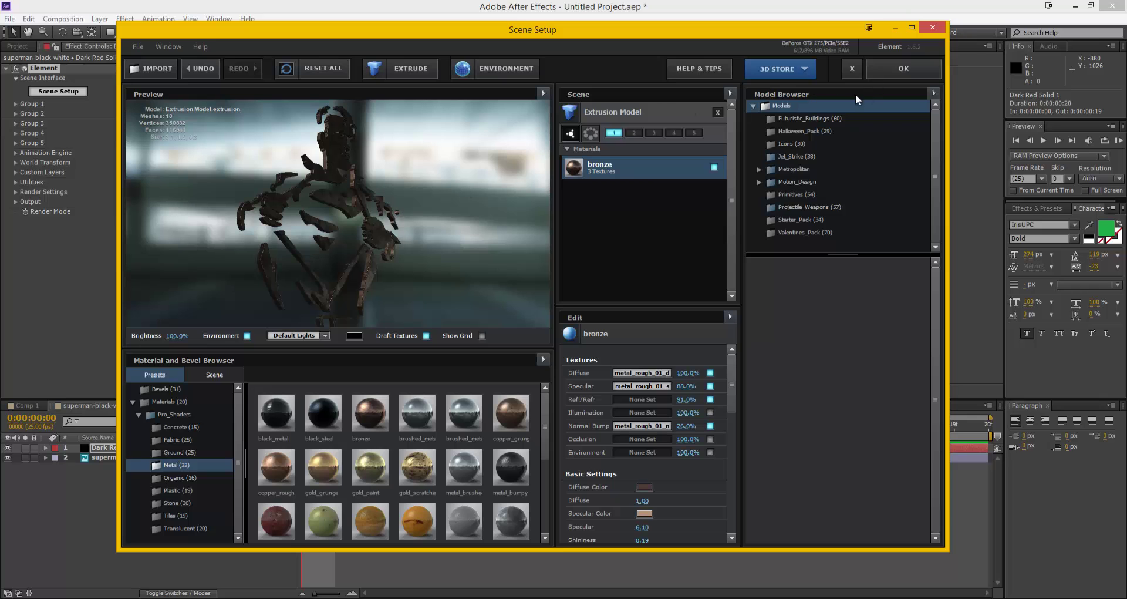
{"action": "left_click", "coordinate": [887, 71]}
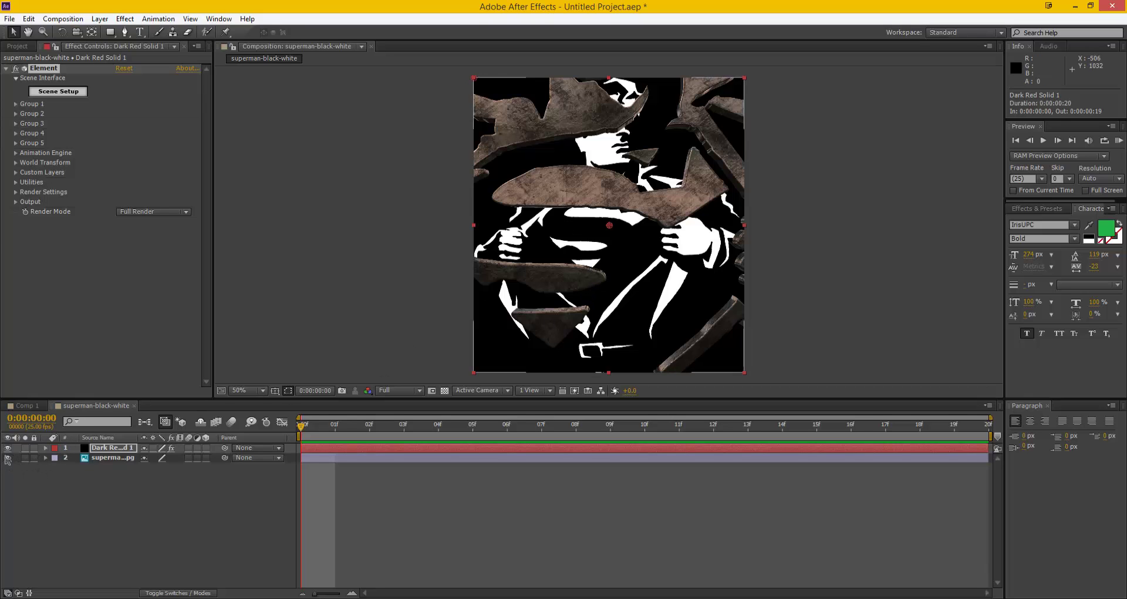
- Hide the original Superman image layer
{"action": "left_click", "coordinate": [8, 457]}
{"action": "left_click", "coordinate": [7, 457]}
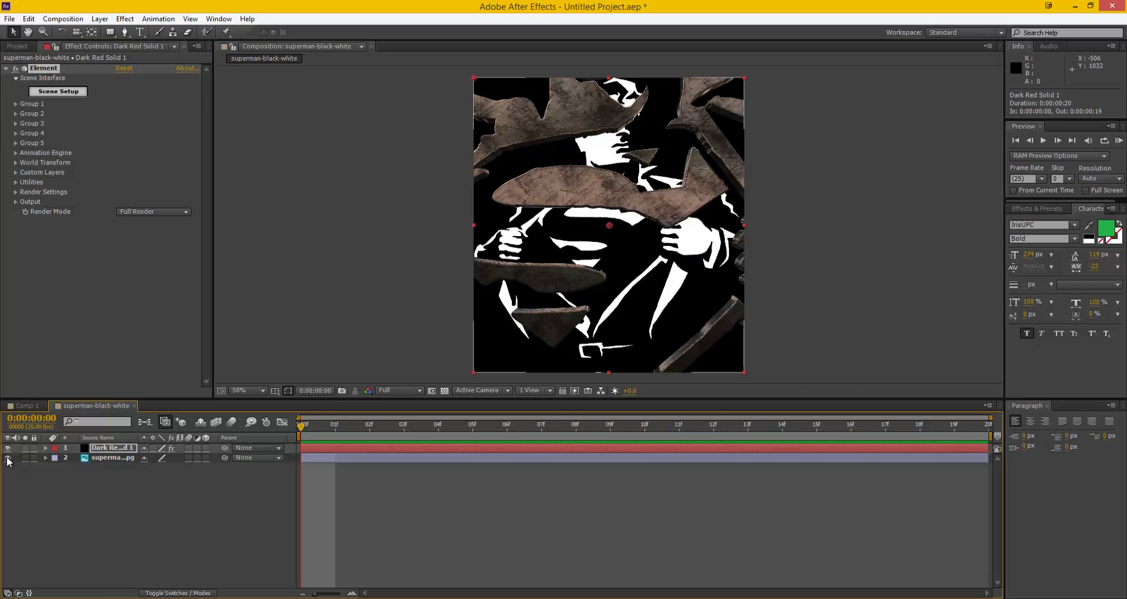
{"action": "left_click", "coordinate": [7, 458]}
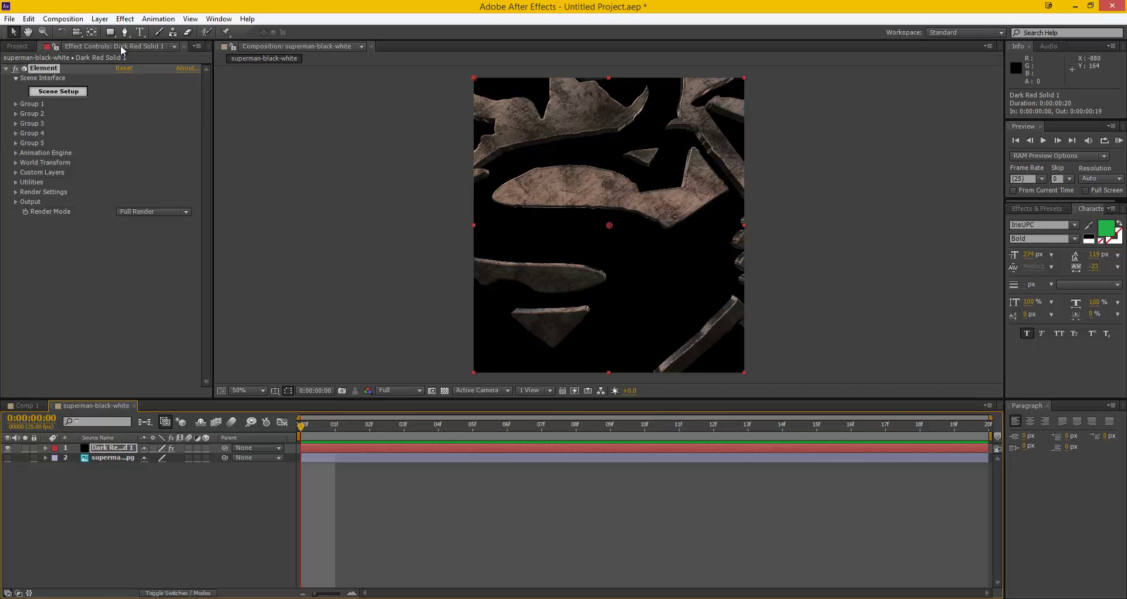
- Add an 80mm camera and orbit it to frame the whole bronze Superman model
{"action": "left_click", "coordinate": [99, 19]}
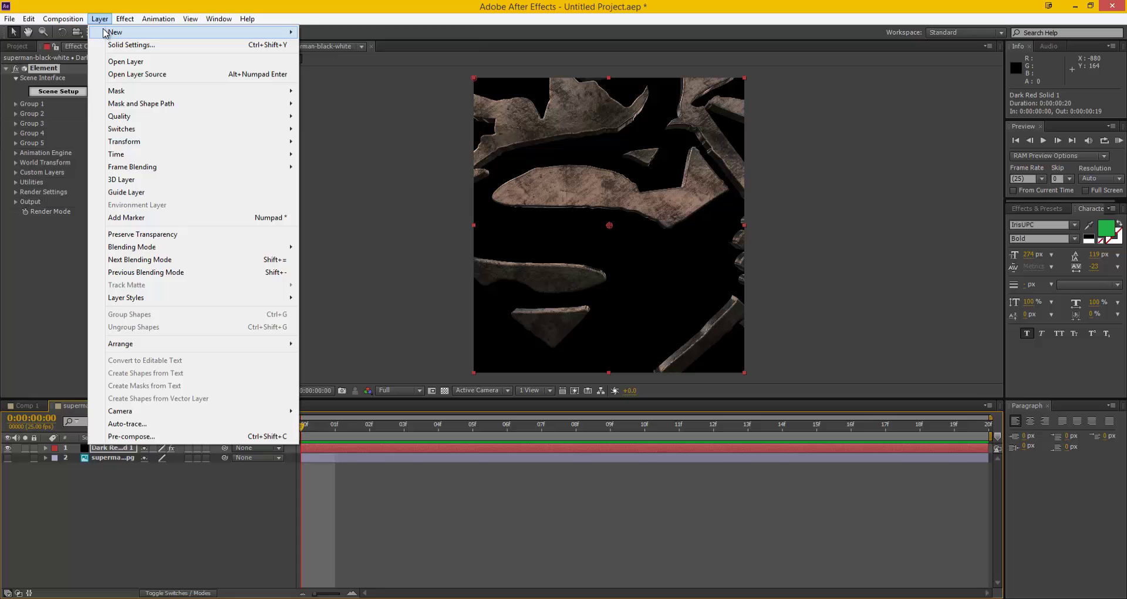
{"action": "mouse_move", "coordinate": [262, 32]}
{"action": "left_click", "coordinate": [319, 70]}
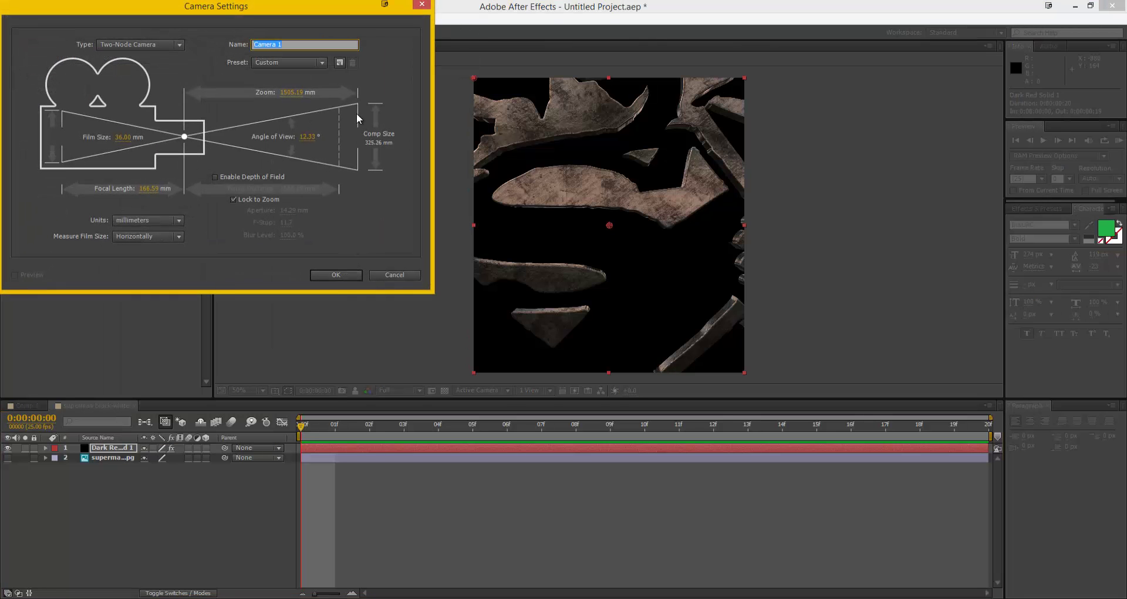
{"action": "left_click", "coordinate": [322, 64]}
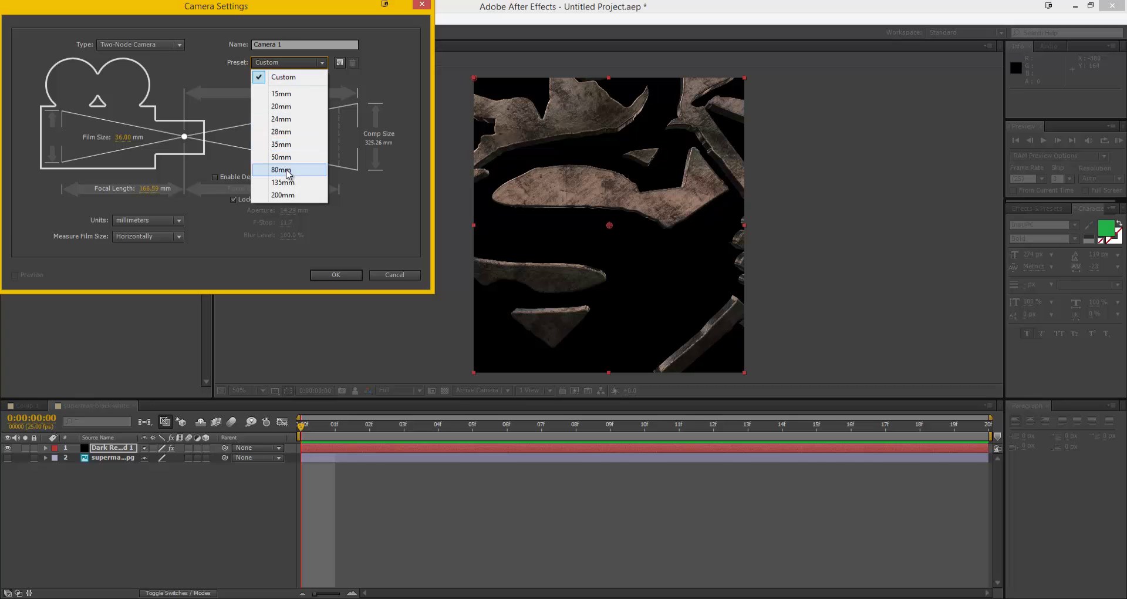
{"action": "left_click", "coordinate": [289, 170]}
{"action": "left_click", "coordinate": [326, 274]}
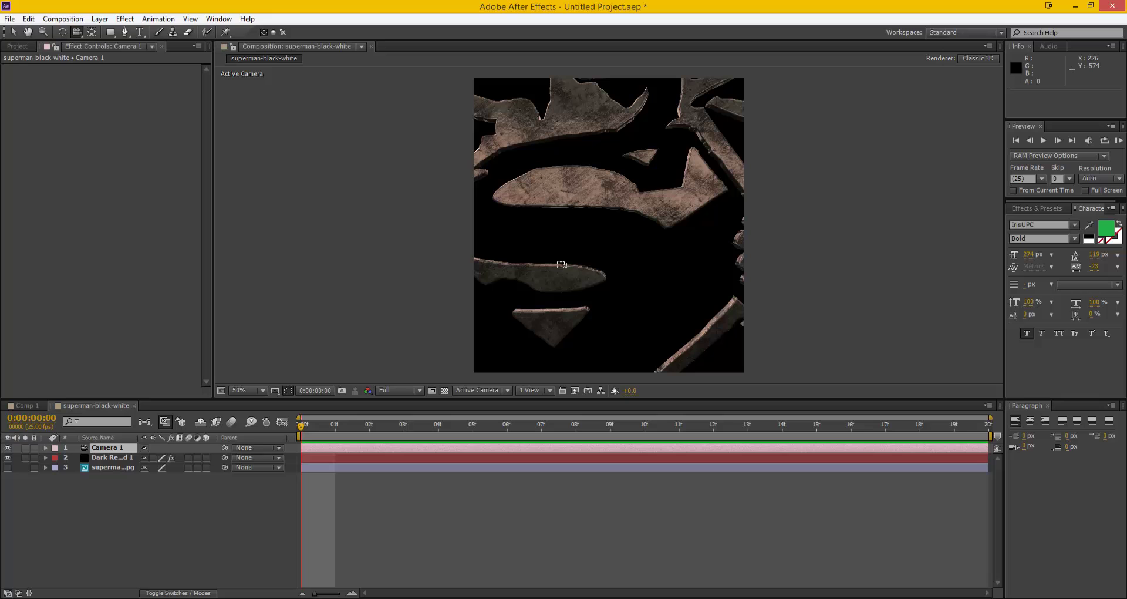
{"action": "left_click_drag", "start_coordinate": [573, 247], "coordinate": [597, 311]}
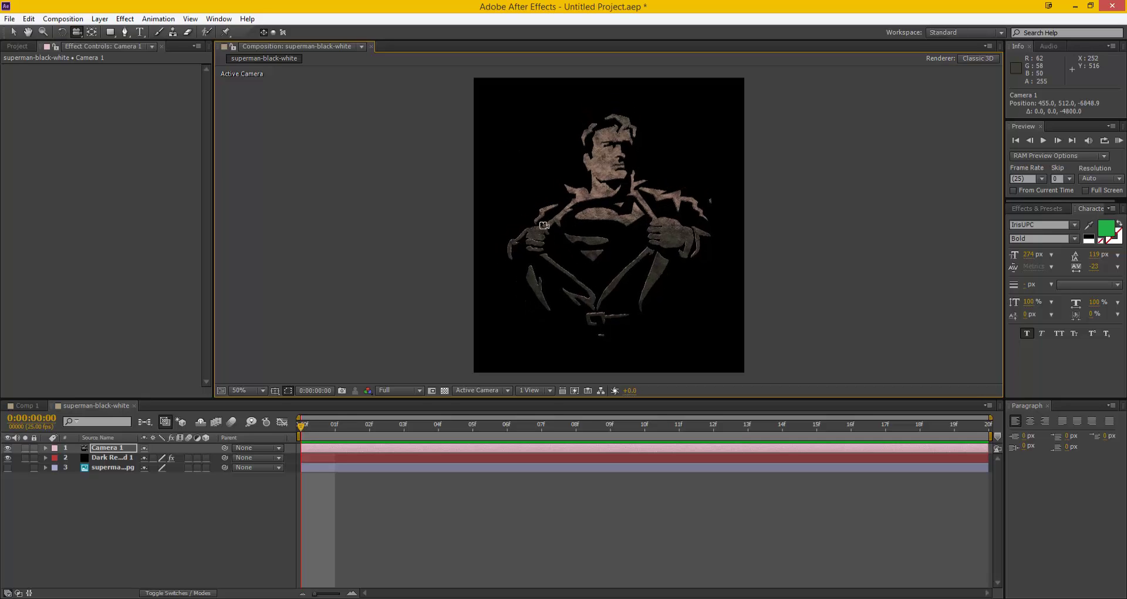
{"action": "left_click_drag", "start_coordinate": [559, 223], "coordinate": [505, 227]}
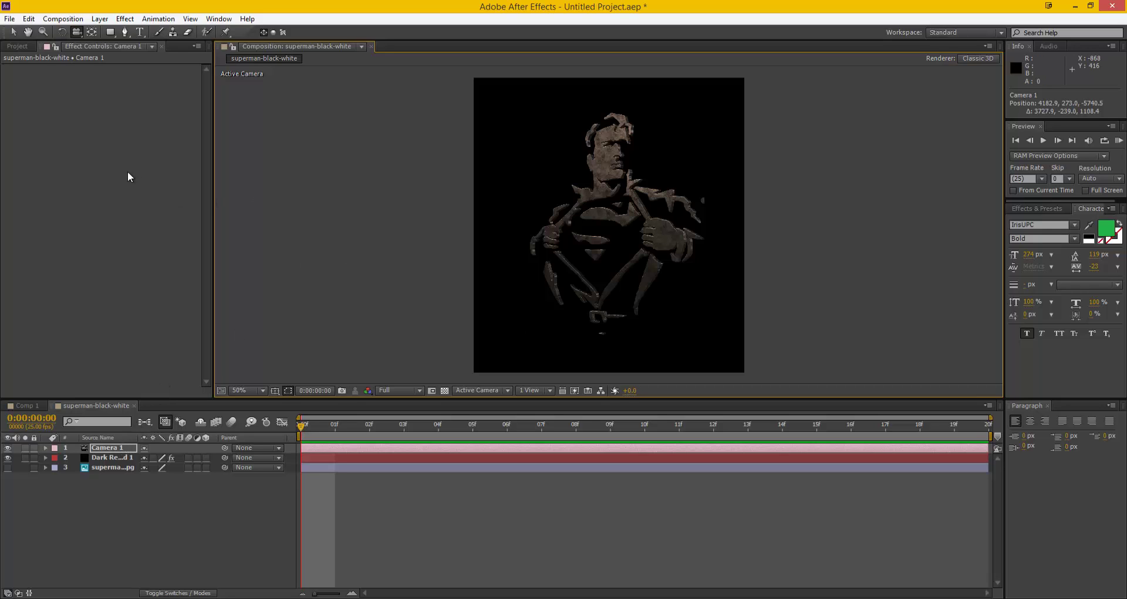
- Import despicable_me_2_minions_wallpaper1.jpg from the Pictures library and add it to the composition as a layer
{"action": "left_click", "coordinate": [9, 18]}
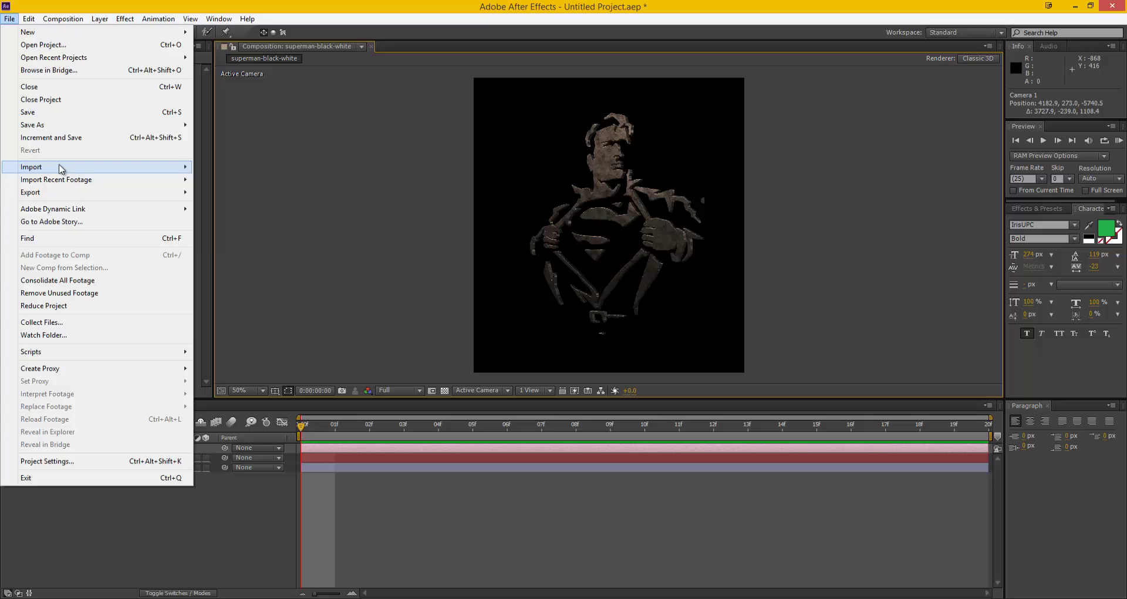
{"action": "mouse_move", "coordinate": [61, 169]}
{"action": "left_click", "coordinate": [311, 171]}
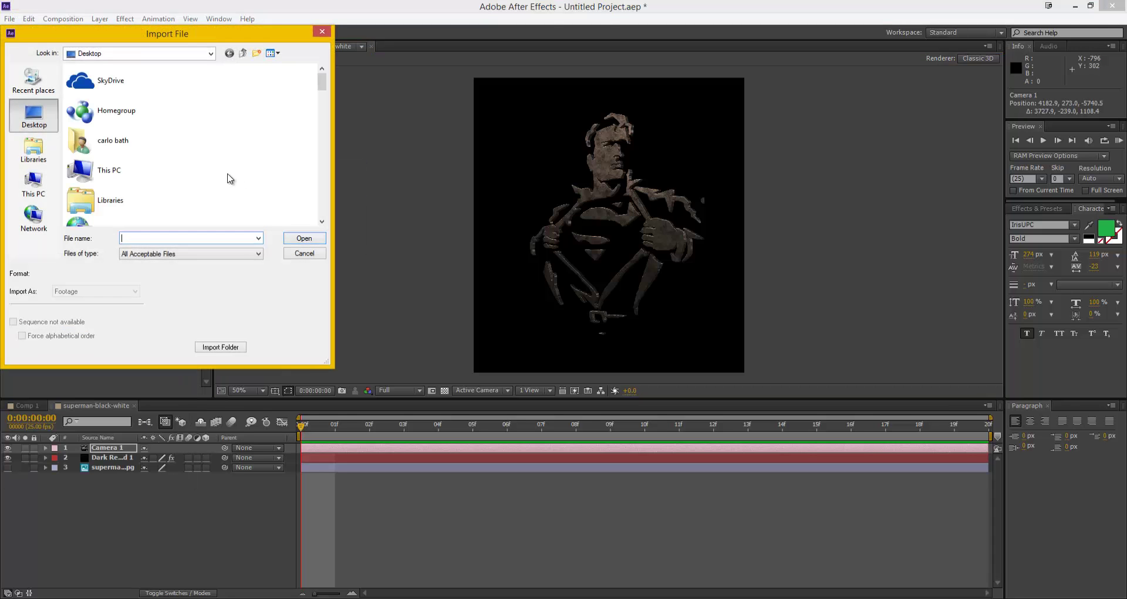
{"action": "left_click", "coordinate": [33, 147]}
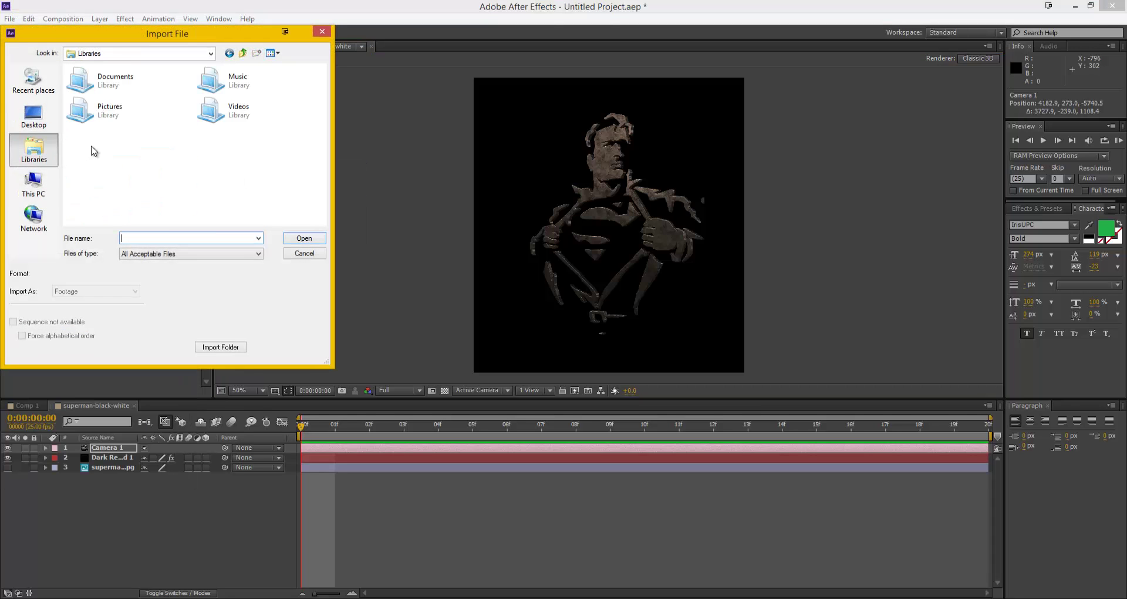
{"action": "double_click", "coordinate": [91, 109]}
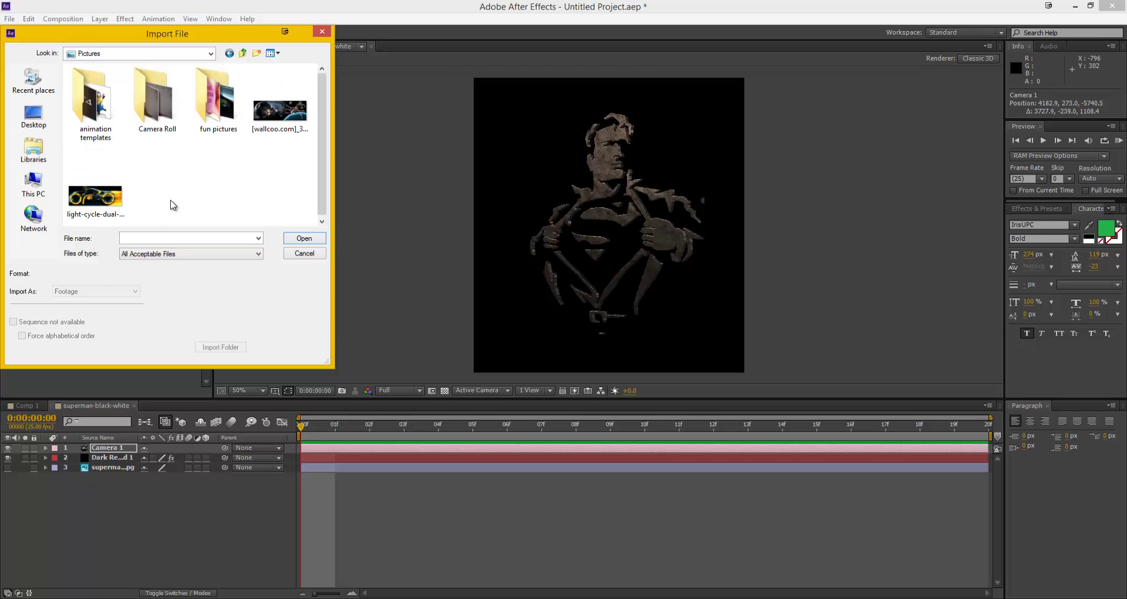
{"action": "double_click", "coordinate": [107, 109]}
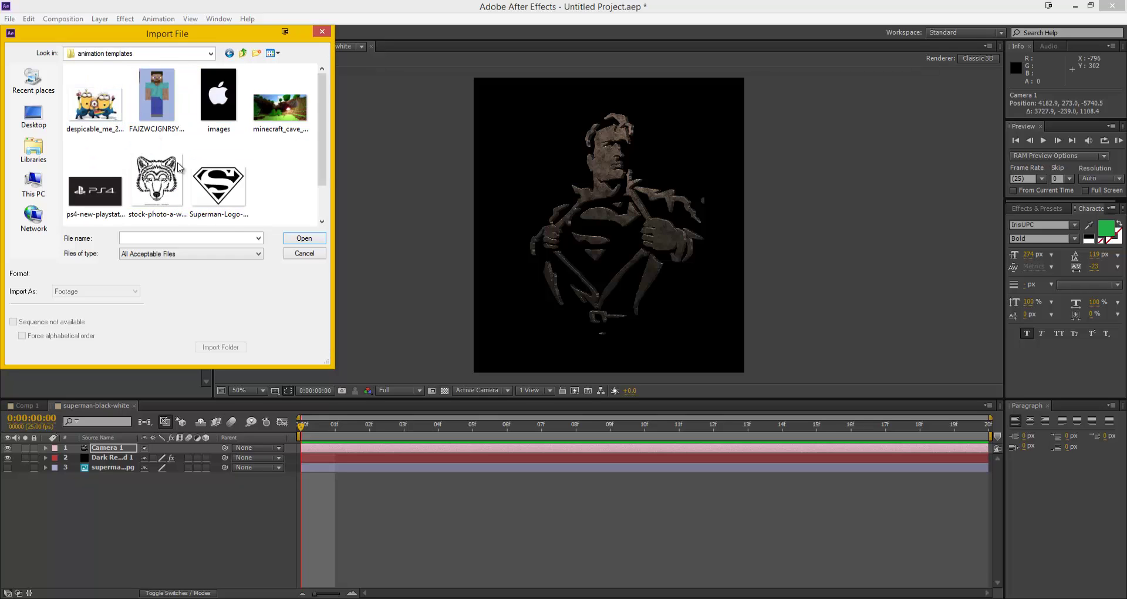
{"action": "double_click", "coordinate": [91, 109]}
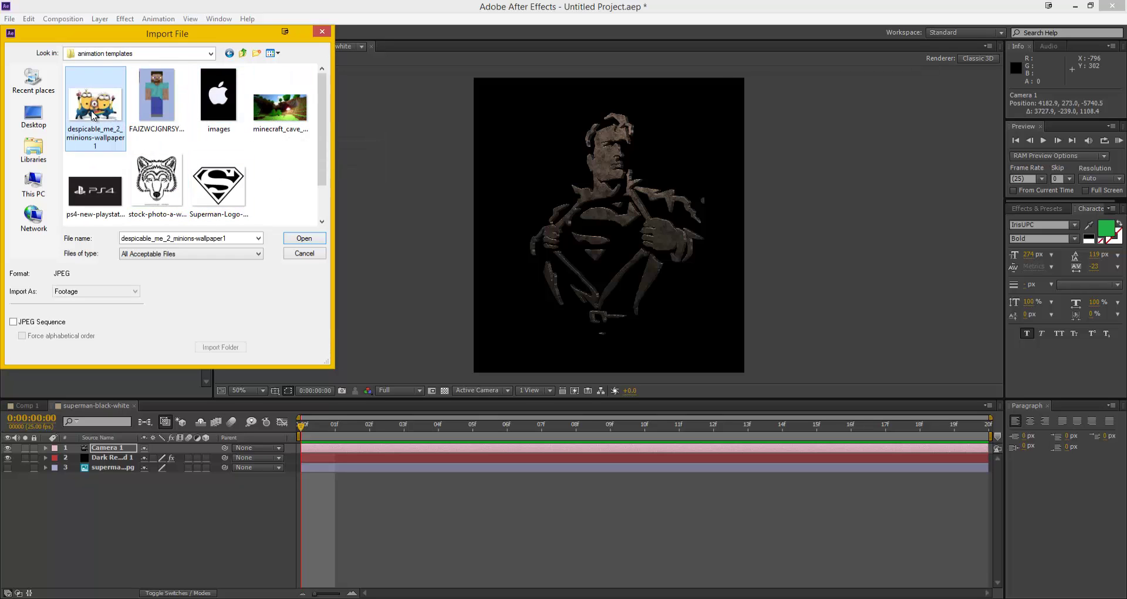
{"action": "left_click_drag", "start_coordinate": [58, 159], "coordinate": [130, 477]}
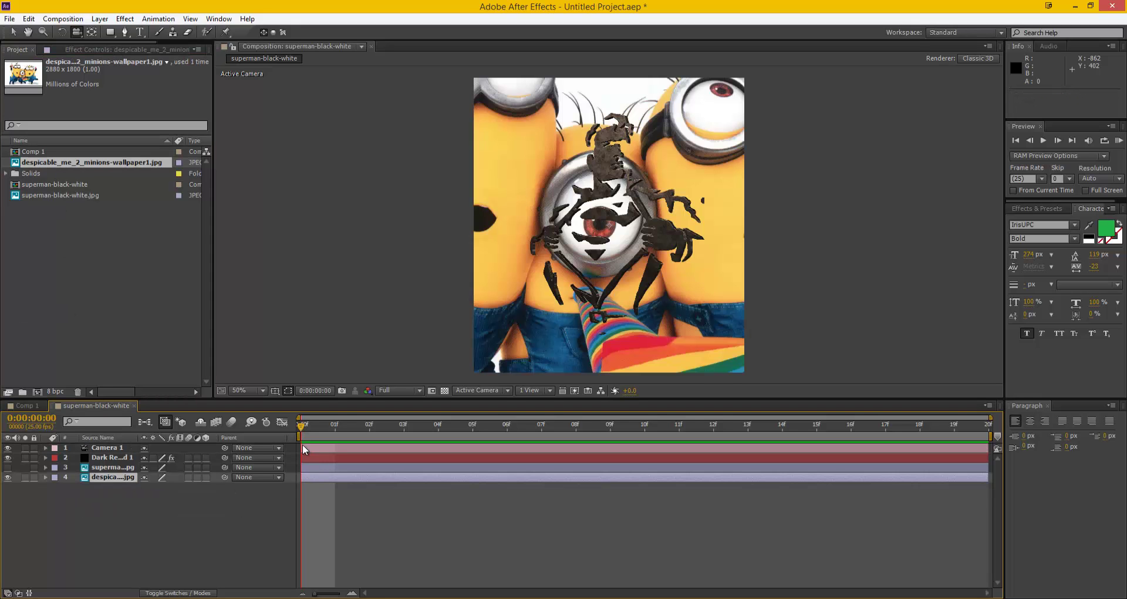
- Hide the minions layer and orbit the camera to change the Superman layer's perspective
{"action": "mouse_move", "coordinate": [569, 219]}
{"action": "left_mouse_down"}
{"action": "mouse_move", "coordinate": [646, 212]}
{"action": "mouse_move", "coordinate": [583, 214]}
{"action": "left_mouse_up"}
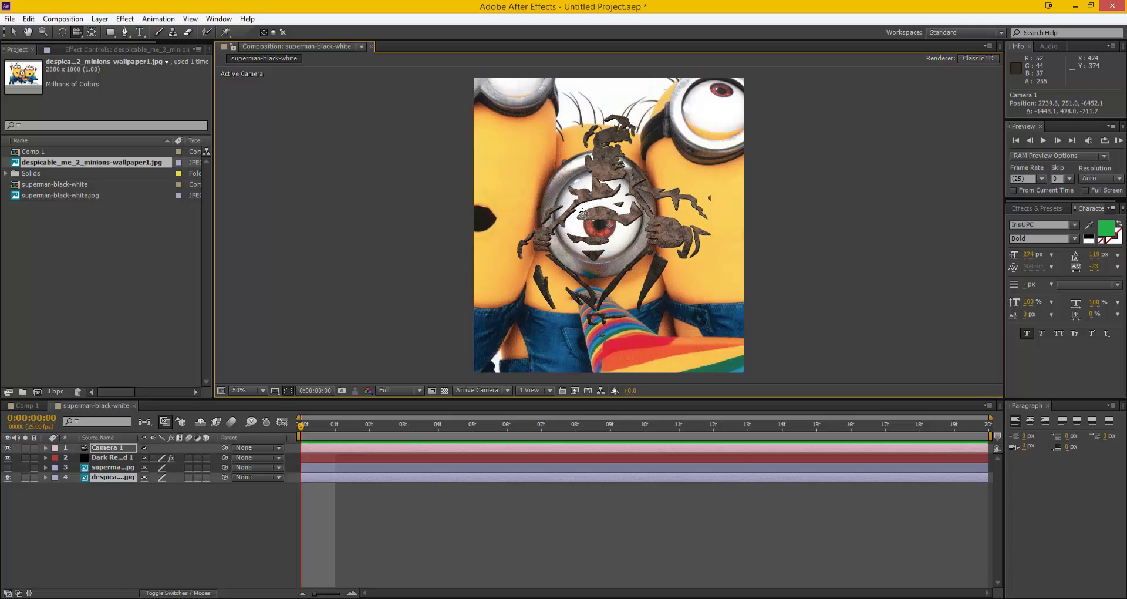
{"action": "key", "text": "F2"}
{"action": "left_click", "coordinate": [9, 477]}
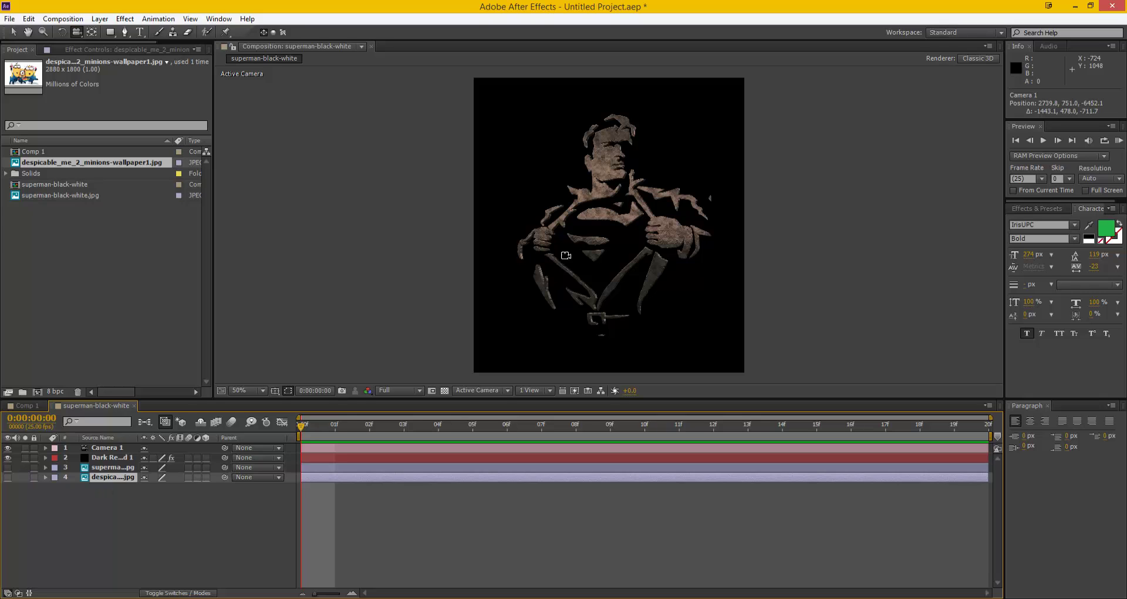
{"action": "left_click_drag", "start_coordinate": [546, 209], "coordinate": [580, 205]}
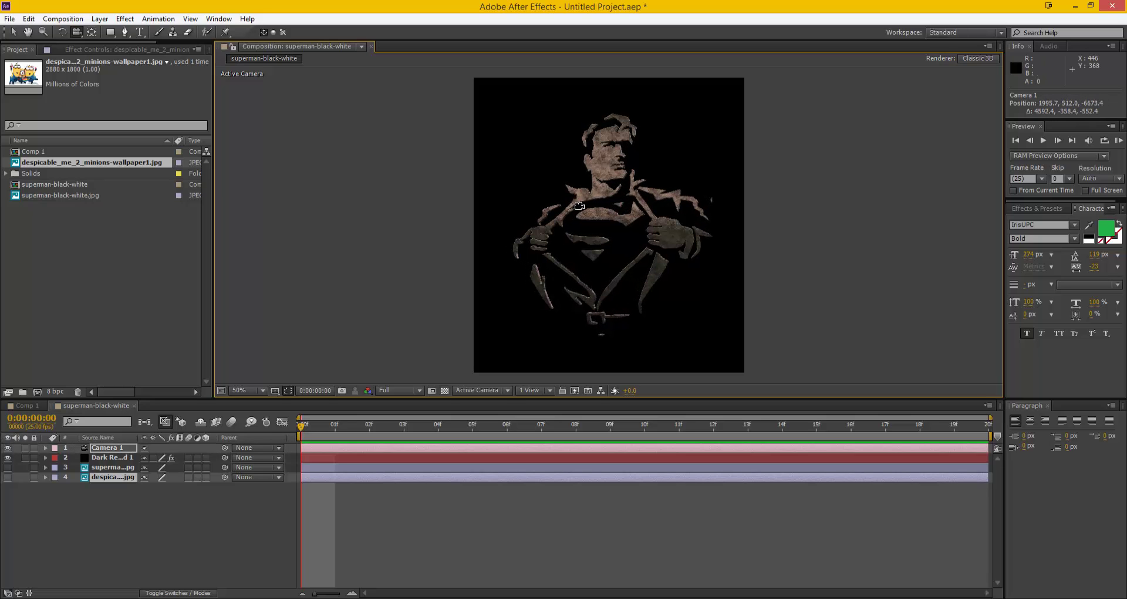
- Start a new project without saving the current one and create an empty Comp 1
{"action": "left_click", "coordinate": [10, 19]}
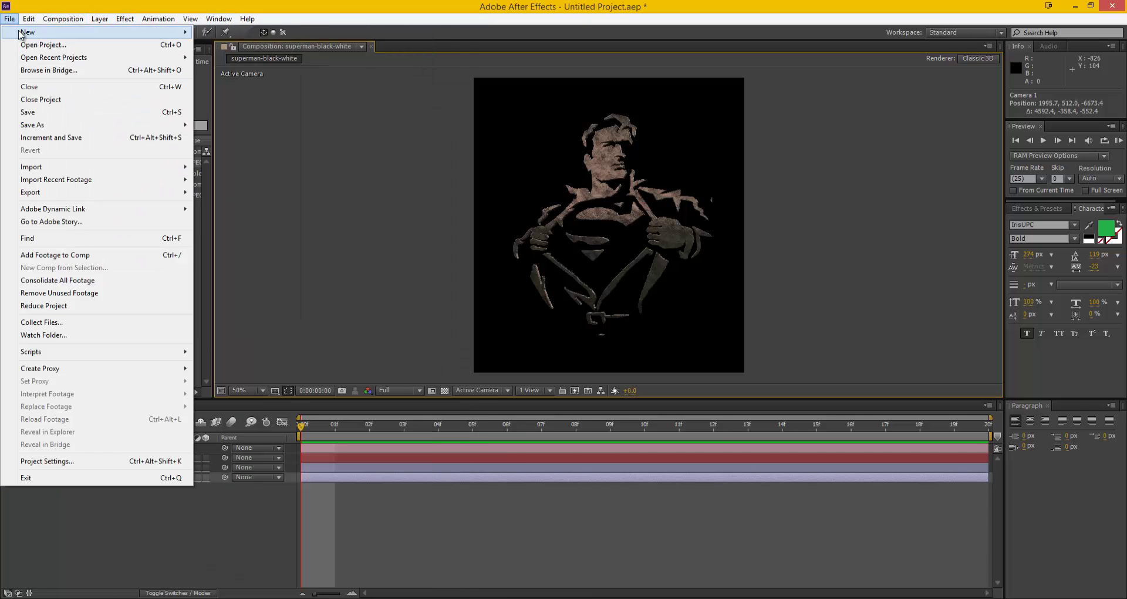
{"action": "mouse_move", "coordinate": [54, 36]}
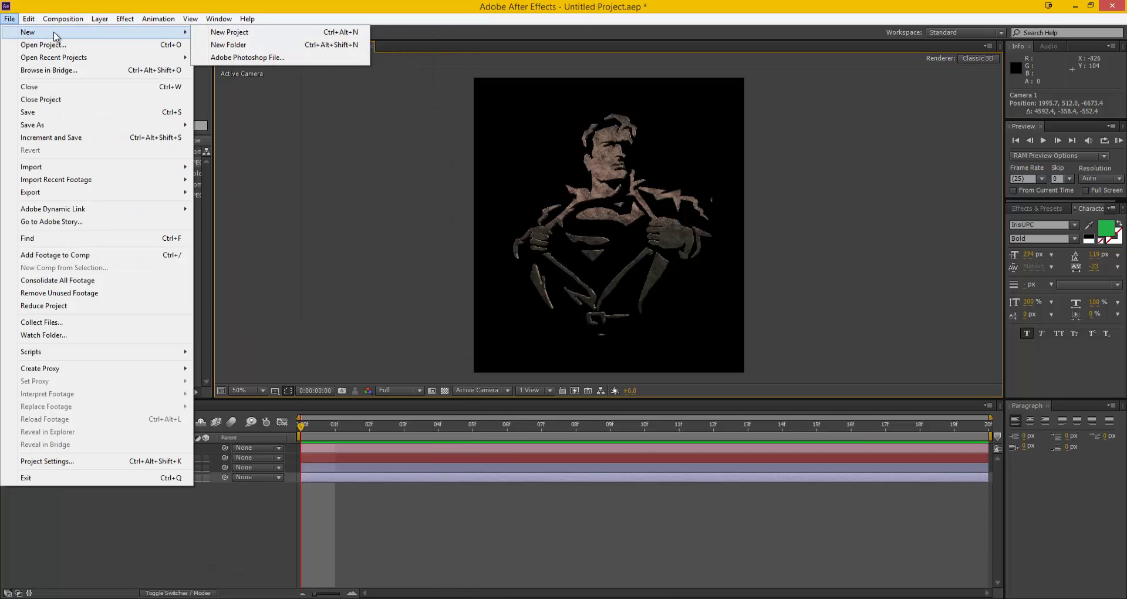
{"action": "left_click", "coordinate": [211, 33]}
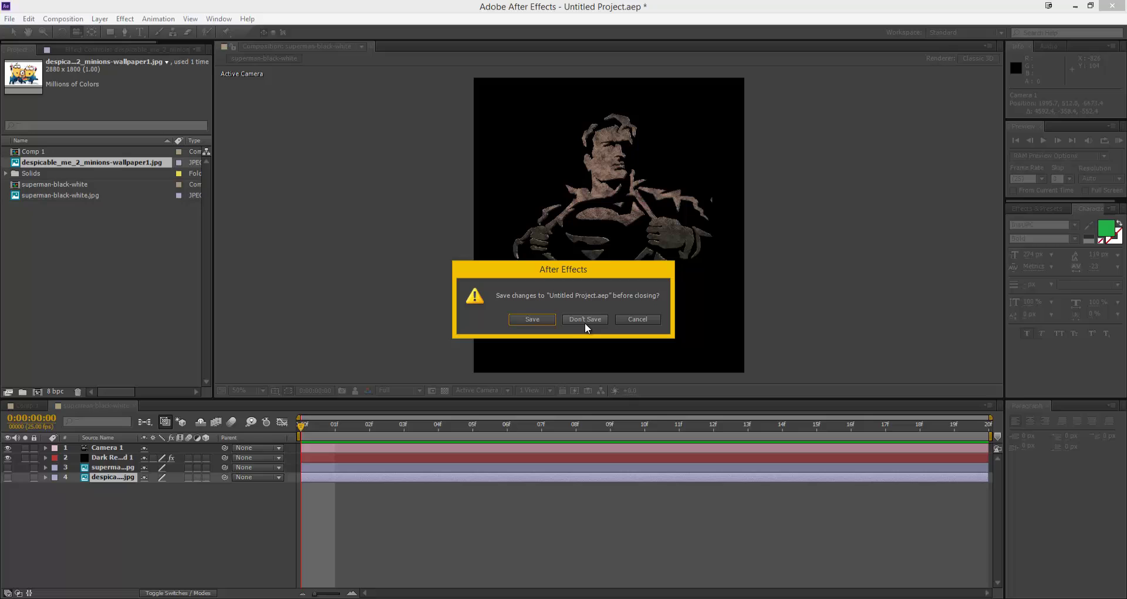
{"action": "left_click", "coordinate": [584, 319]}
{"action": "left_click", "coordinate": [52, 21]}
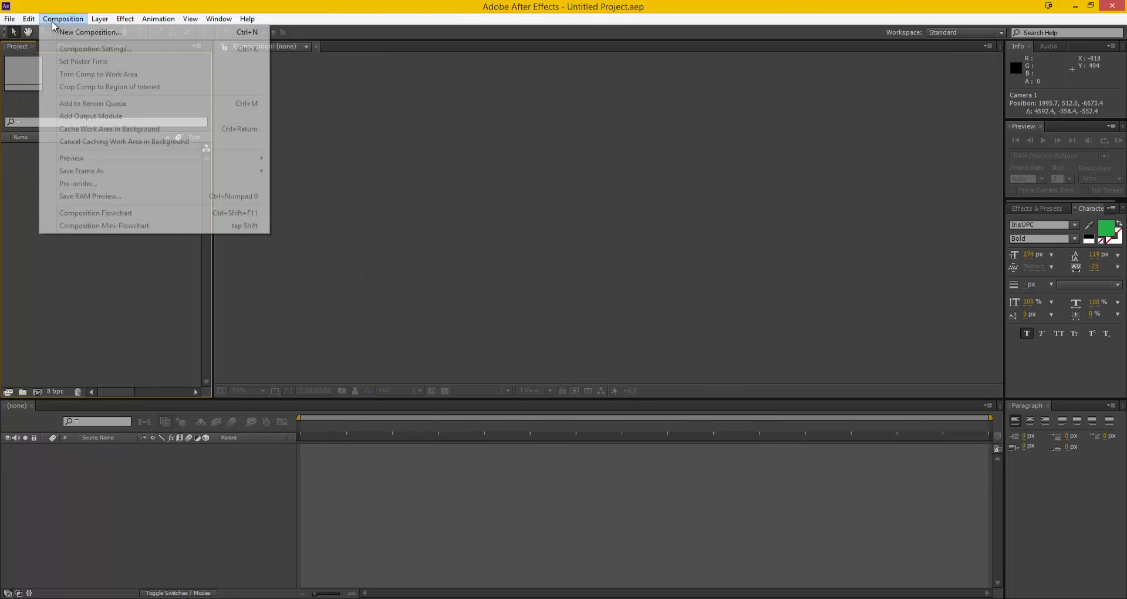
{"action": "left_click", "coordinate": [88, 32]}
{"action": "left_click", "coordinate": [266, 368]}
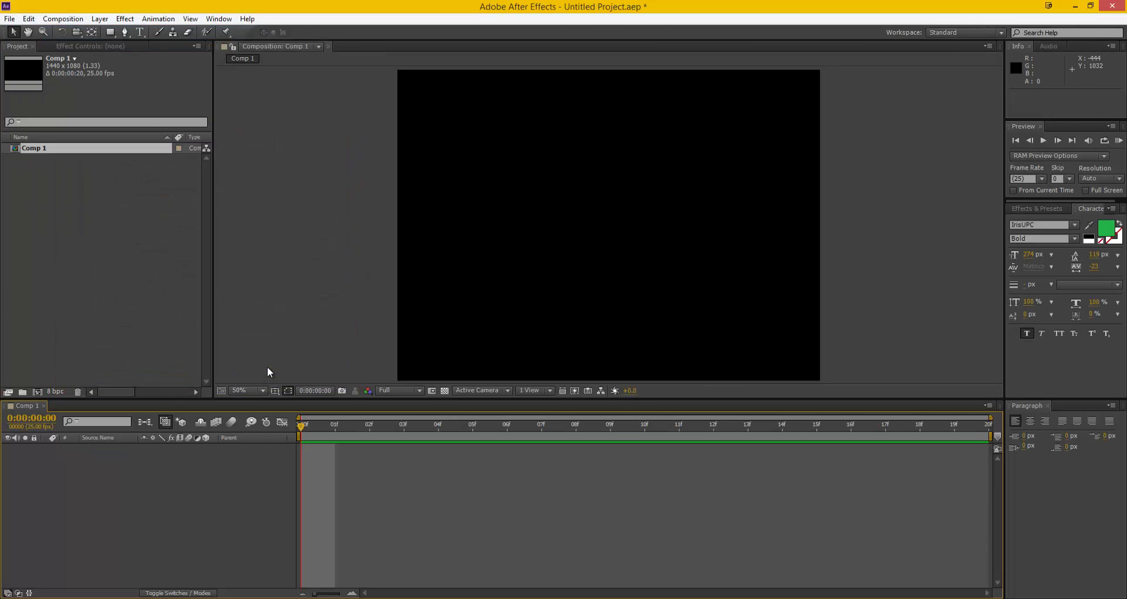
- Import Superman-Logo-Black-And-White-Logos-395x300.jpg into the project
{"action": "left_click", "coordinate": [9, 19]}
{"action": "mouse_move", "coordinate": [116, 168]}
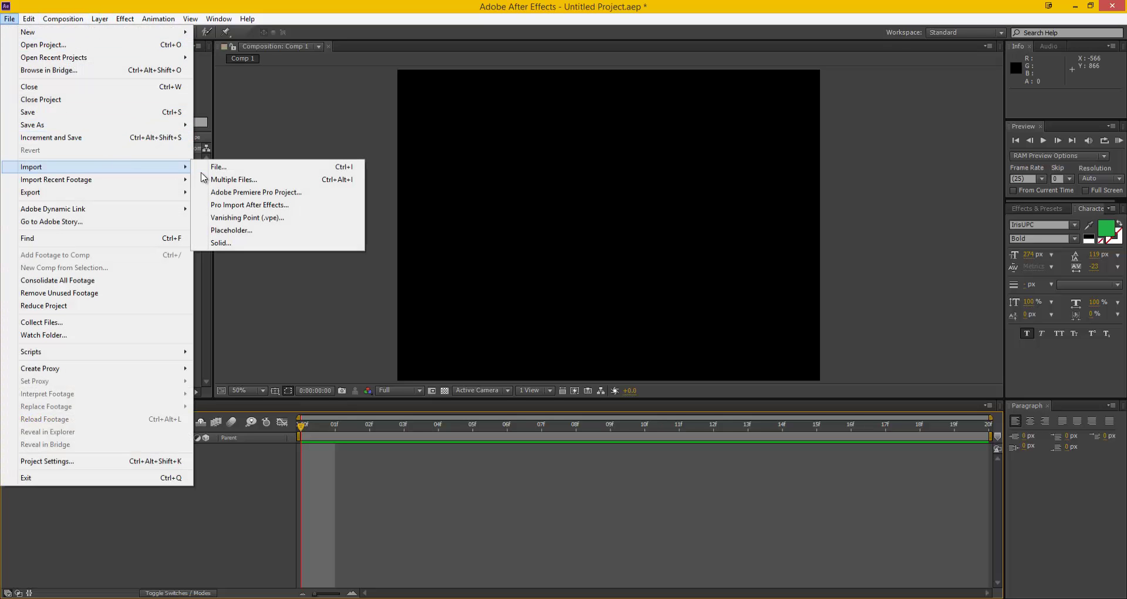
{"action": "left_click", "coordinate": [217, 167]}
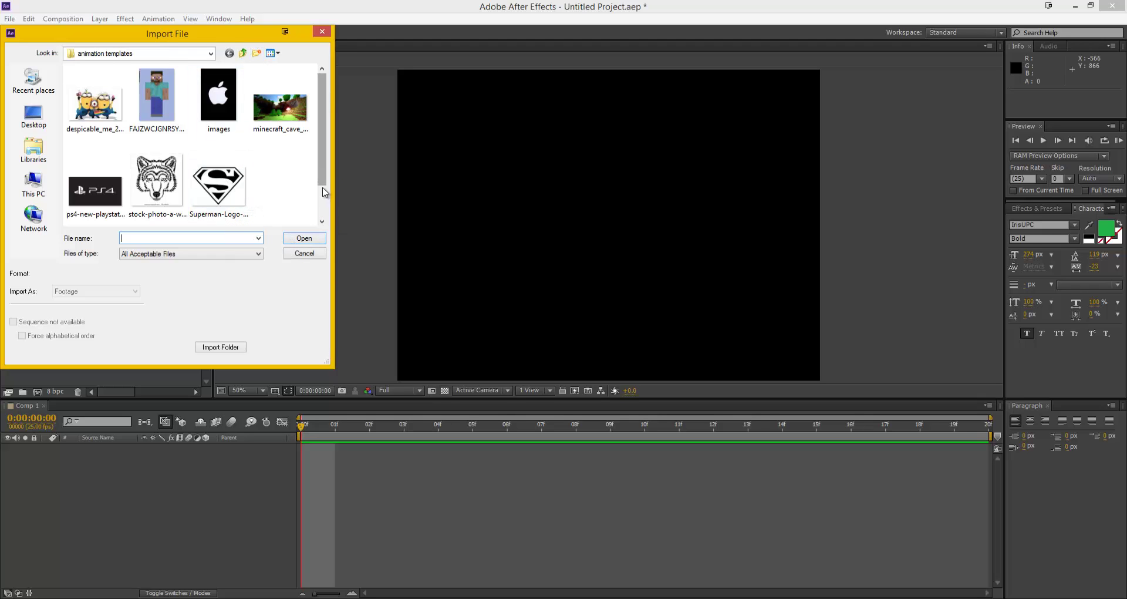
{"action": "scroll", "coordinate": [325, 192], "scroll_direction": "down", "scroll_amount": 1}
{"action": "scroll", "coordinate": [324, 191], "scroll_direction": "up", "scroll_amount": 1}
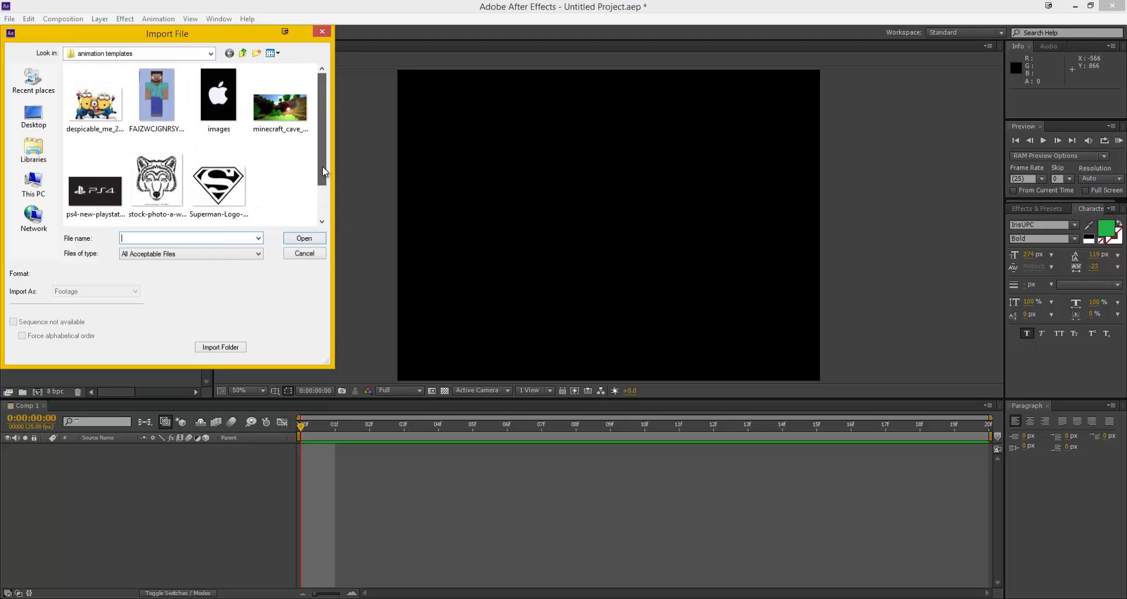
{"action": "double_click", "coordinate": [228, 188]}
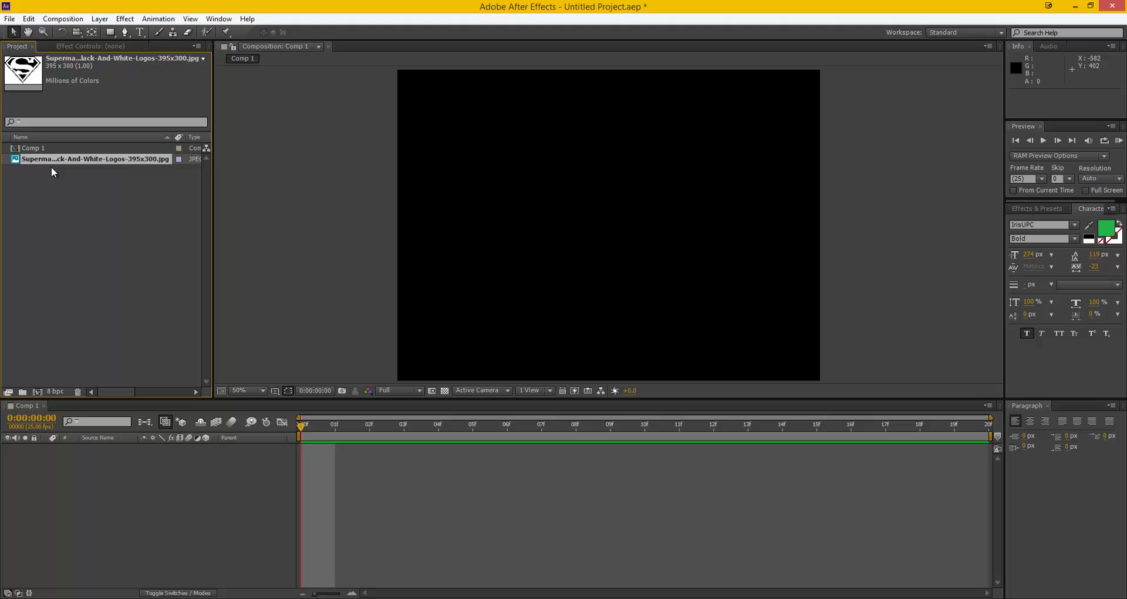
- Make a composition from the Superman logo image, view it at 100%, and auto-trace it into masks
{"action": "left_click_drag", "start_coordinate": [51, 167], "coordinate": [39, 389]}
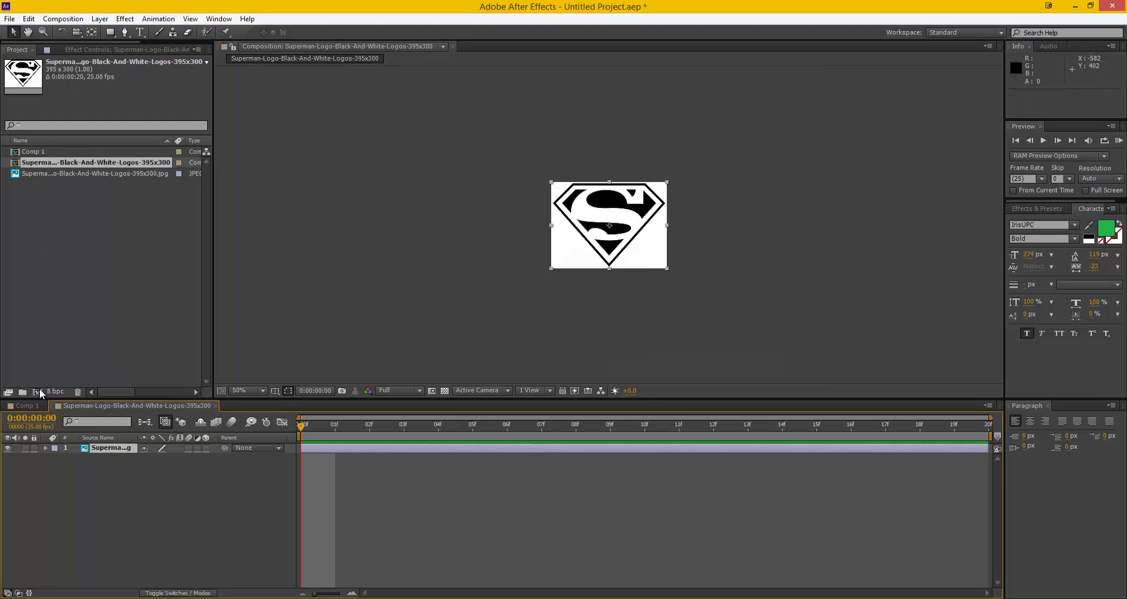
{"action": "key", "text": "slash"}
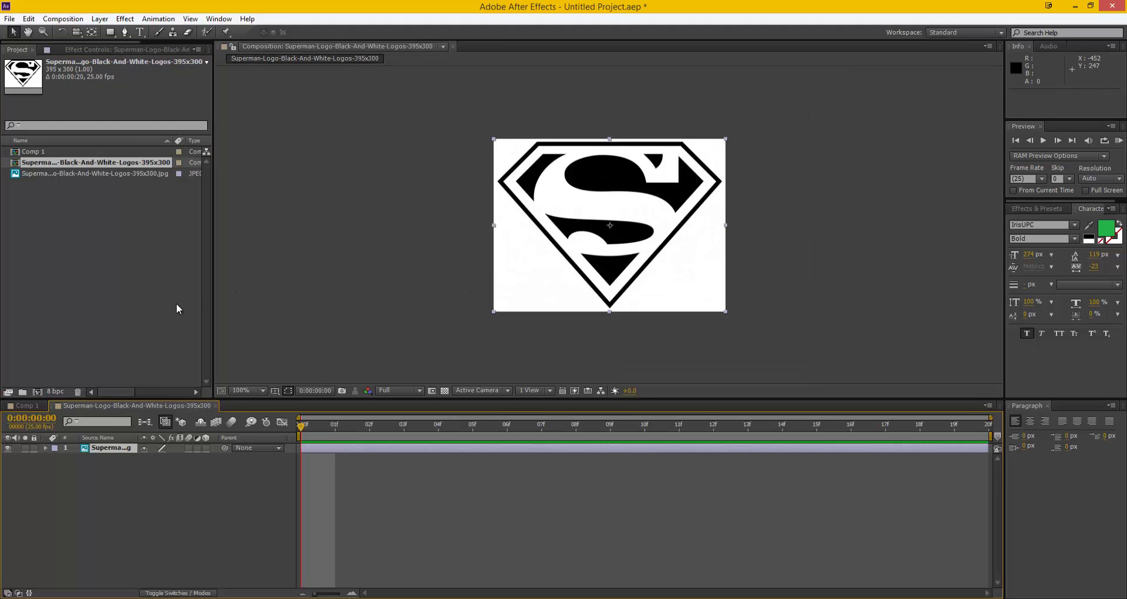
{"action": "left_click", "coordinate": [99, 18]}
{"action": "left_click", "coordinate": [177, 424]}
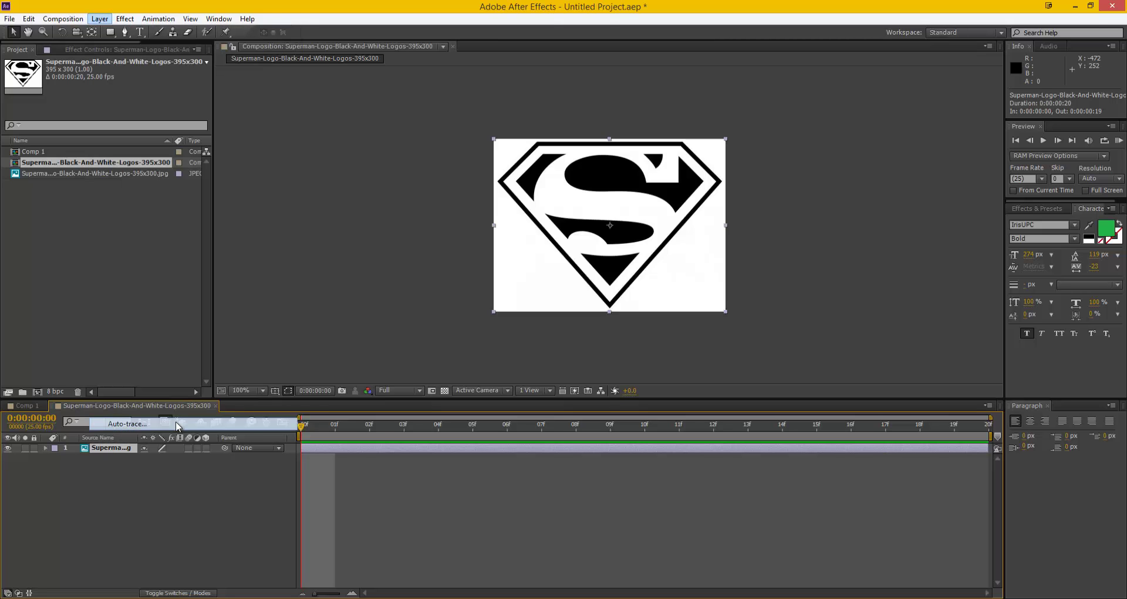
{"action": "left_click", "coordinate": [322, 376]}
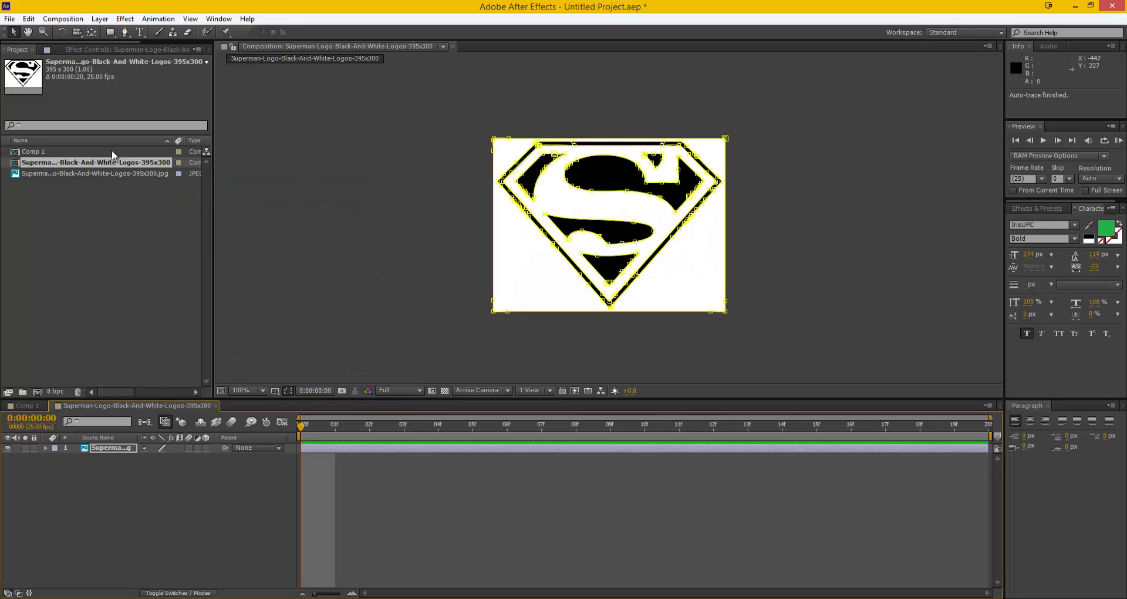
- Add a new black solid layer, Dark Red Solid 1, above the logo
{"action": "right_click", "coordinate": [97, 473]}
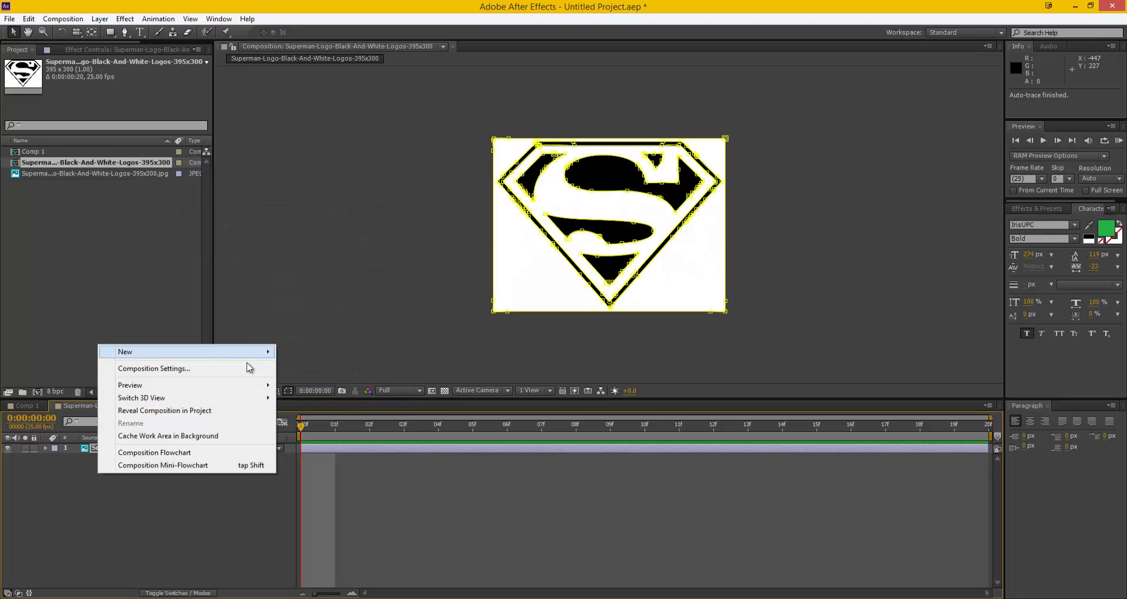
{"action": "mouse_move", "coordinate": [267, 352]}
{"action": "left_click", "coordinate": [327, 382]}
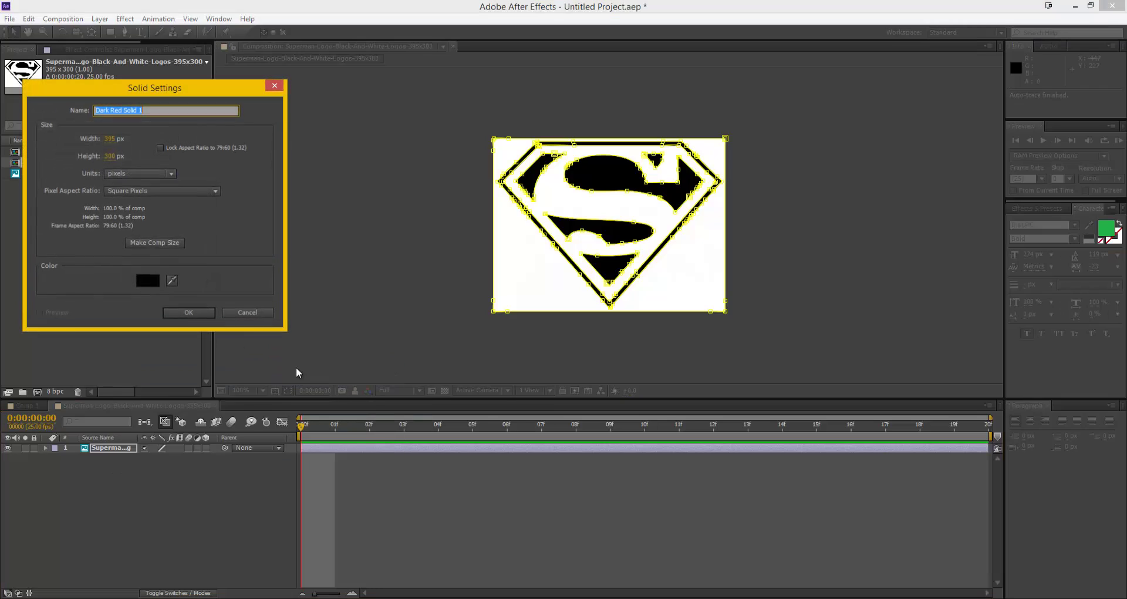
{"action": "left_click", "coordinate": [181, 310]}
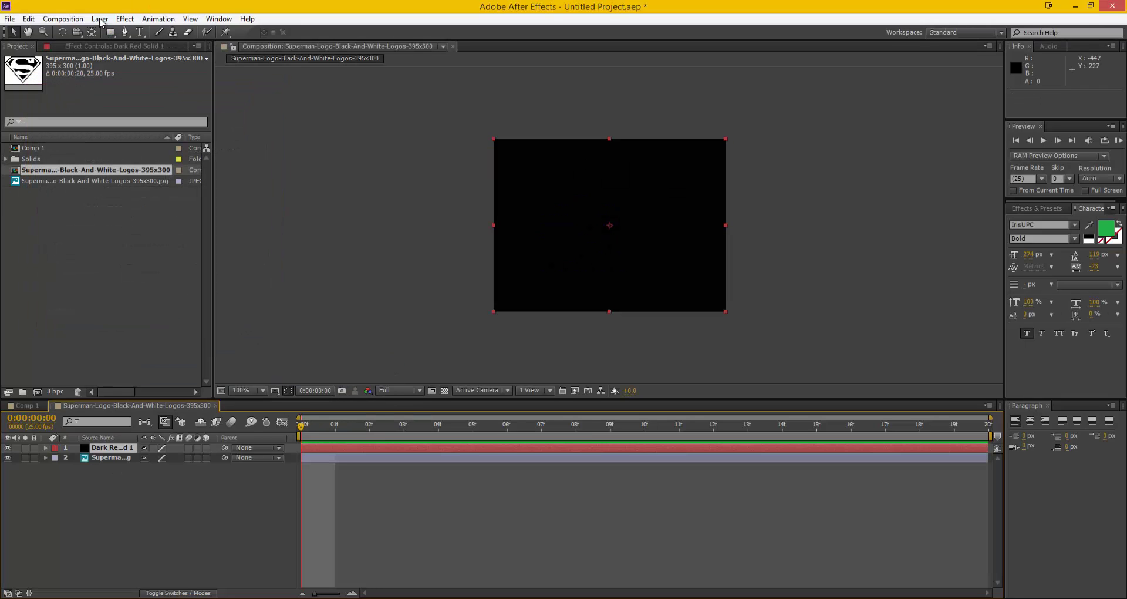
- Apply the Video Copilot Element effect to Dark Red Solid 1
{"action": "left_click", "coordinate": [104, 20]}
{"action": "mouse_move", "coordinate": [125, 19]}
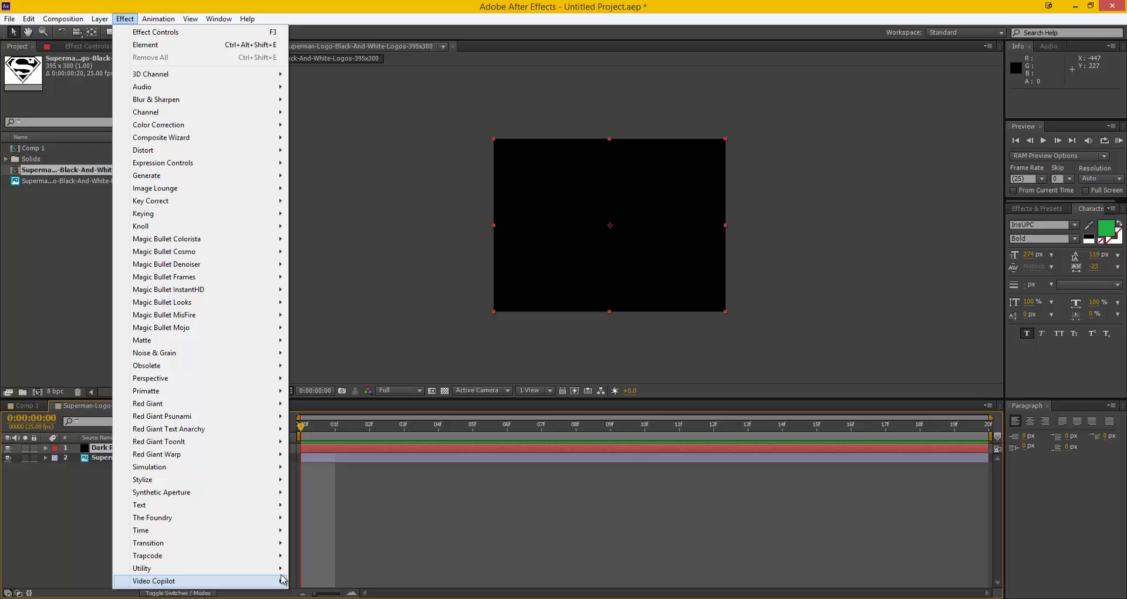
{"action": "left_click", "coordinate": [317, 580]}
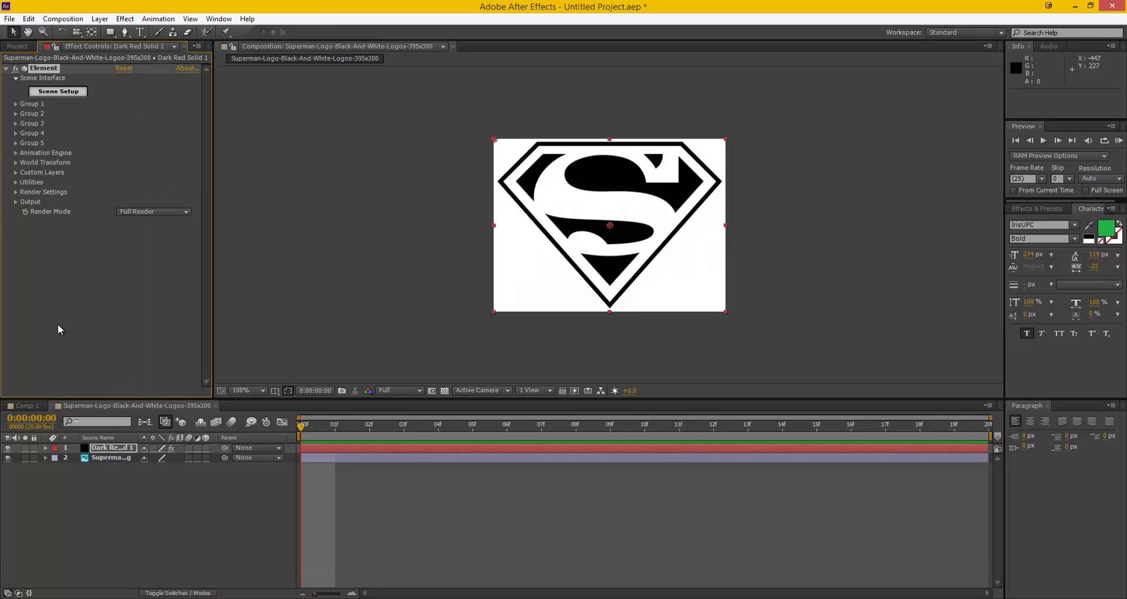
- Set Element's Custom Text and Masks Path Layer 1 to the Superman logo and hide that layer
{"action": "left_click", "coordinate": [41, 178]}
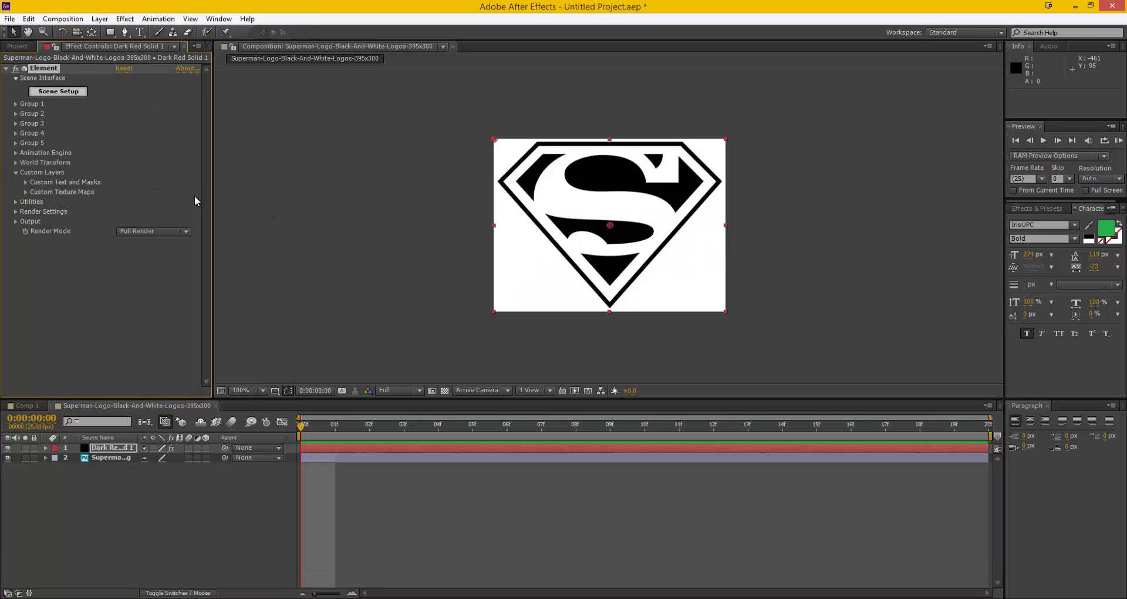
{"action": "left_click", "coordinate": [25, 182]}
{"action": "left_click", "coordinate": [143, 192]}
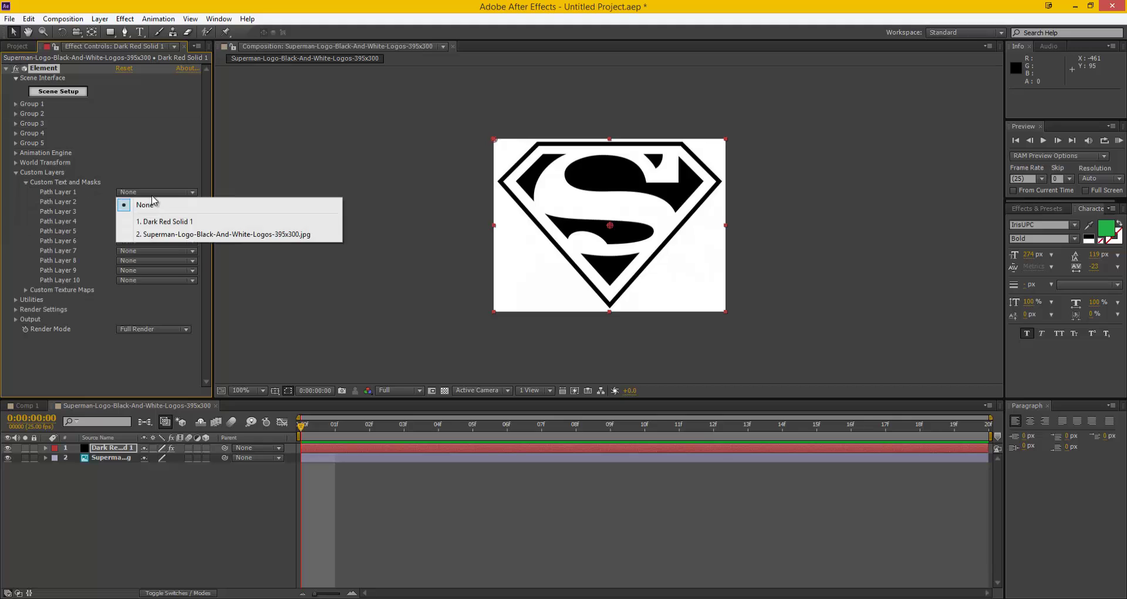
{"action": "left_click", "coordinate": [150, 234]}
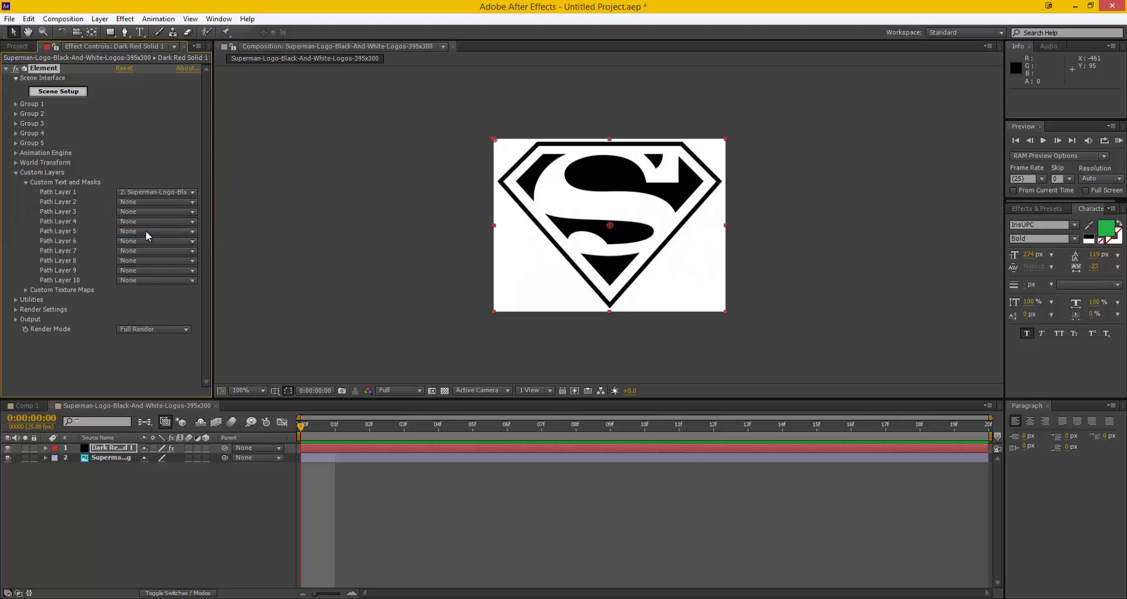
{"action": "left_click", "coordinate": [8, 457]}
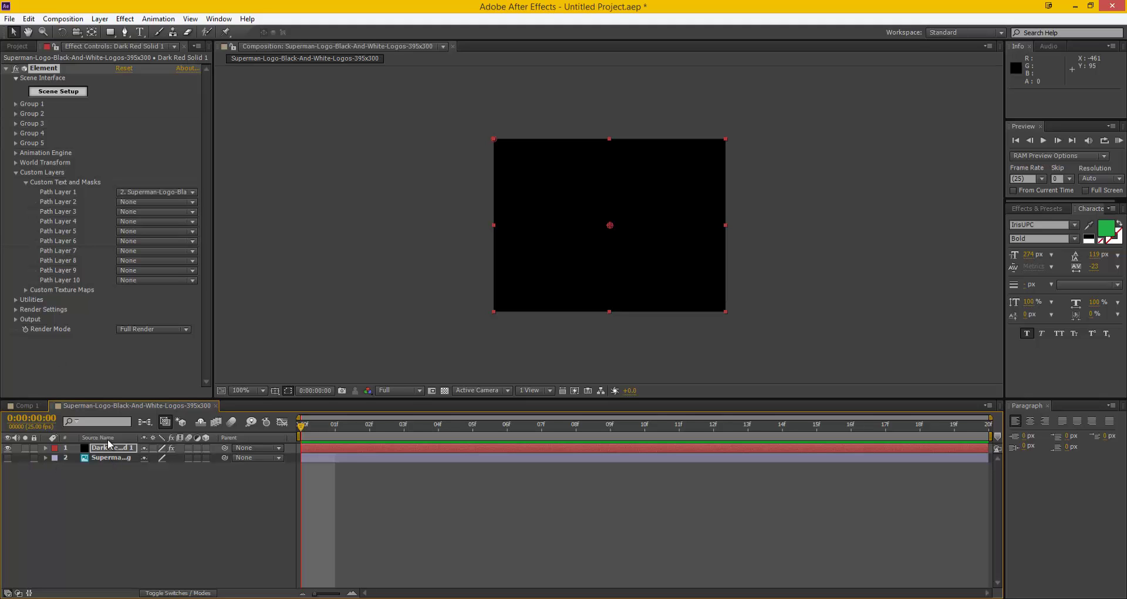
- Extrude the Superman logo in Element's Scene Setup and orbit the preview to an angle
{"action": "left_click", "coordinate": [59, 91]}
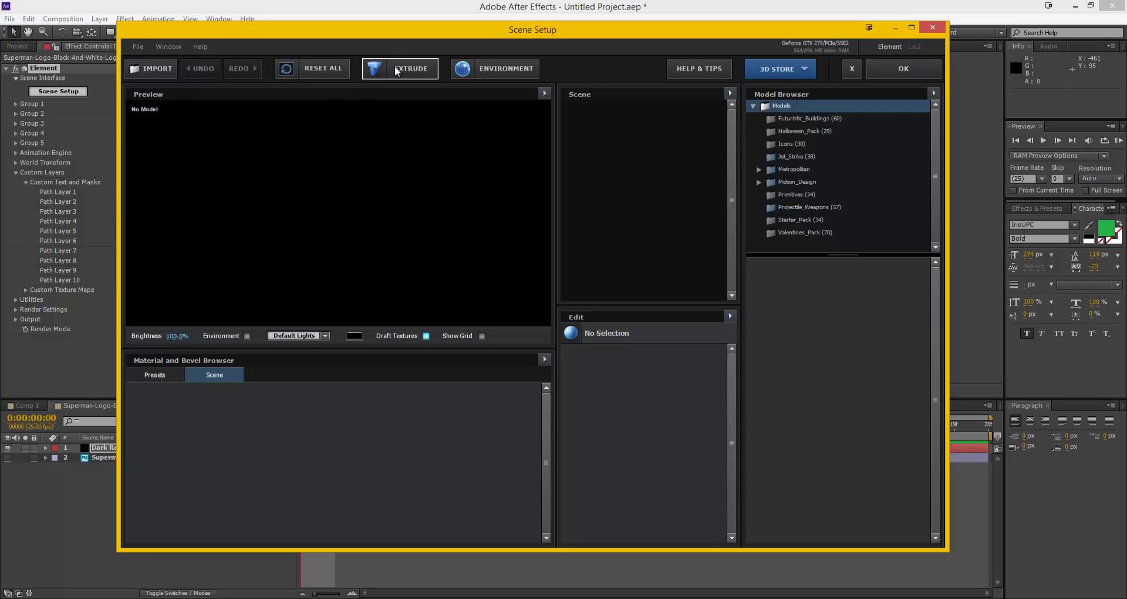
{"action": "left_click", "coordinate": [394, 68]}
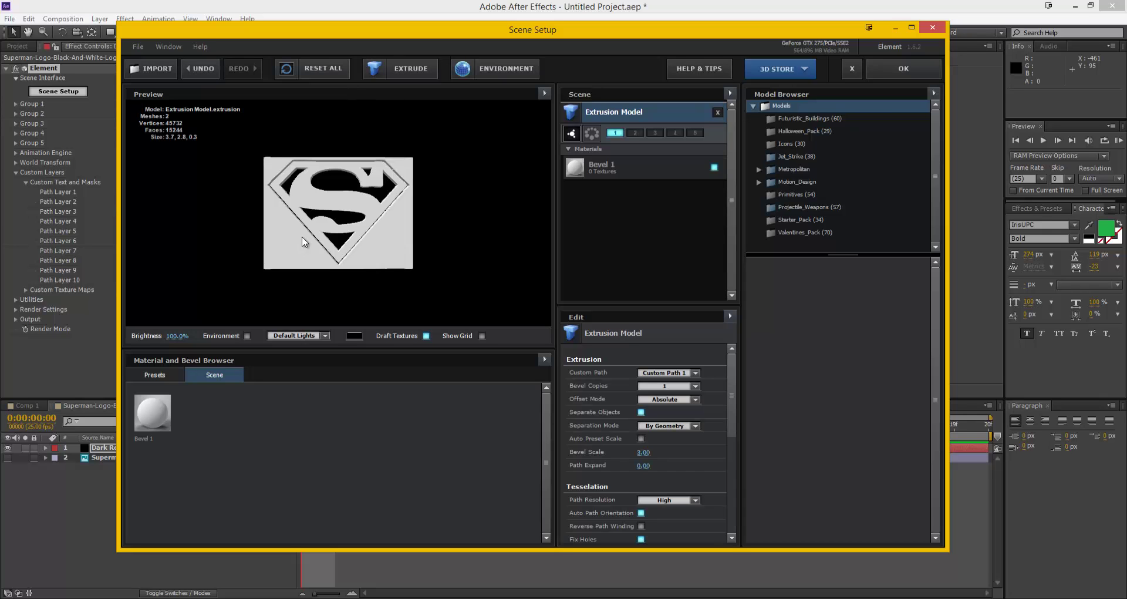
{"action": "left_click_drag", "start_coordinate": [304, 241], "coordinate": [321, 239]}
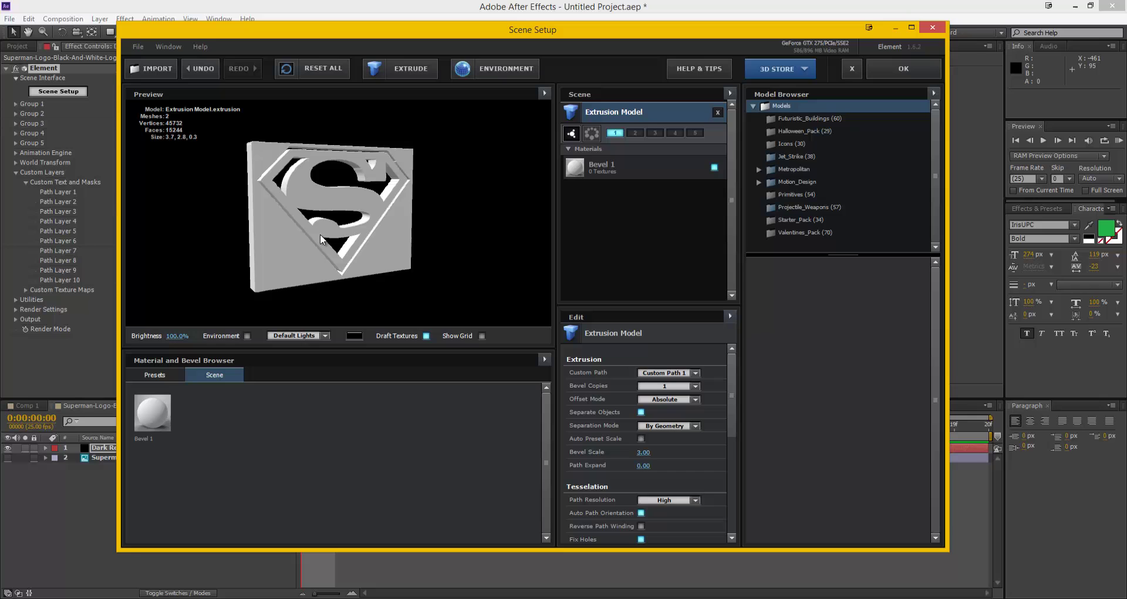
{"action": "scroll", "coordinate": [315, 234], "scroll_direction": "up", "scroll_amount": 2}
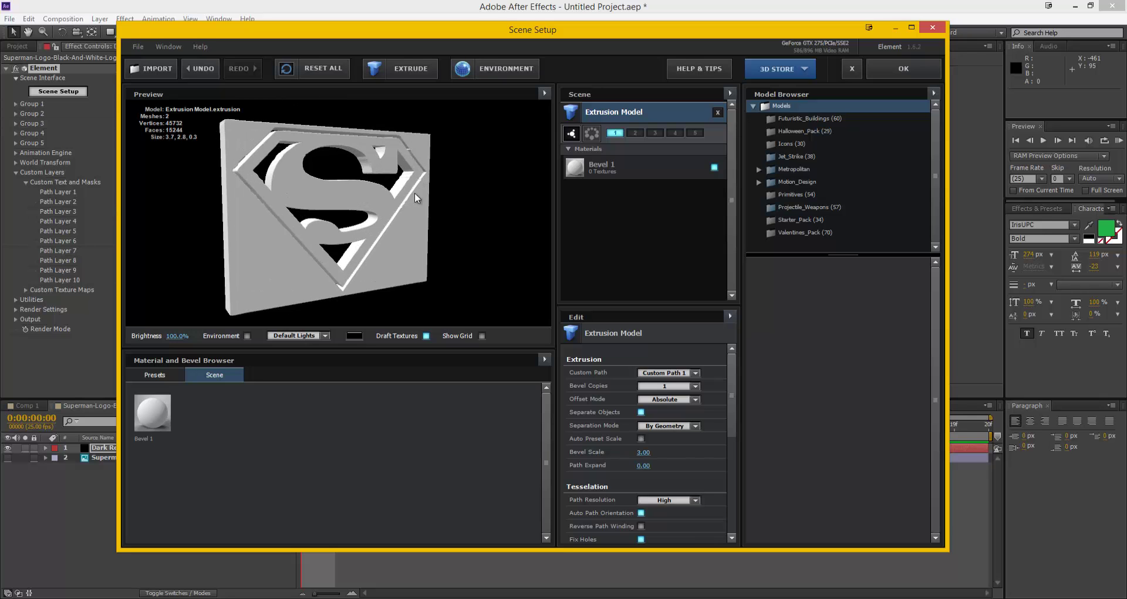
{"action": "left_click_drag", "start_coordinate": [415, 198], "coordinate": [405, 234]}
- Apply the Glass_Tint preset material to the logo and bring up the Chrome reference image
{"action": "left_click", "coordinate": [155, 375]}
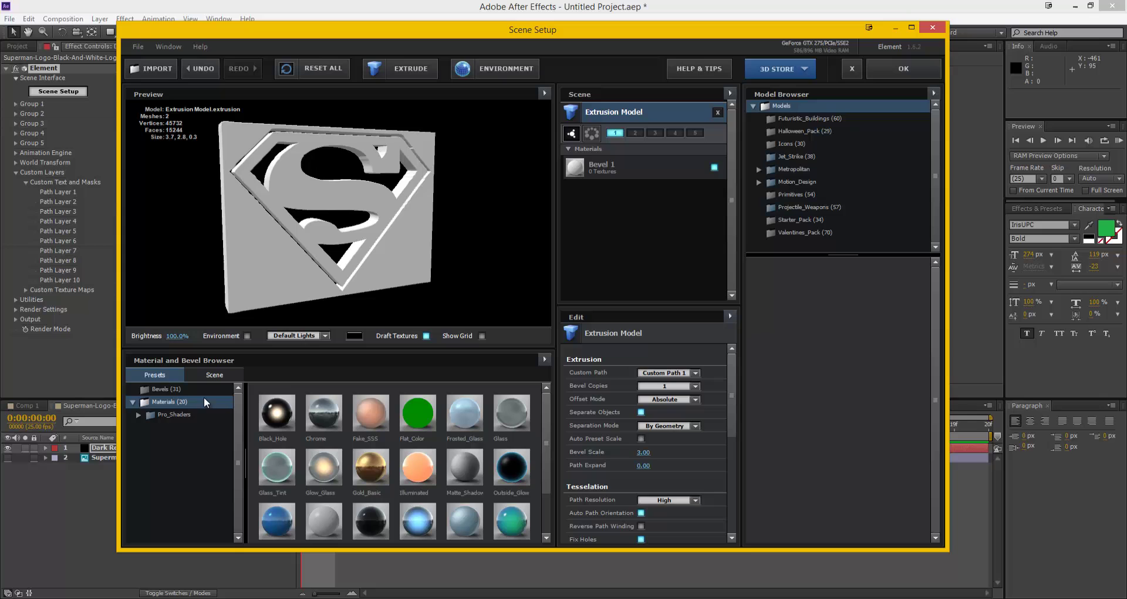
{"action": "left_click_drag", "start_coordinate": [276, 466], "coordinate": [366, 208]}
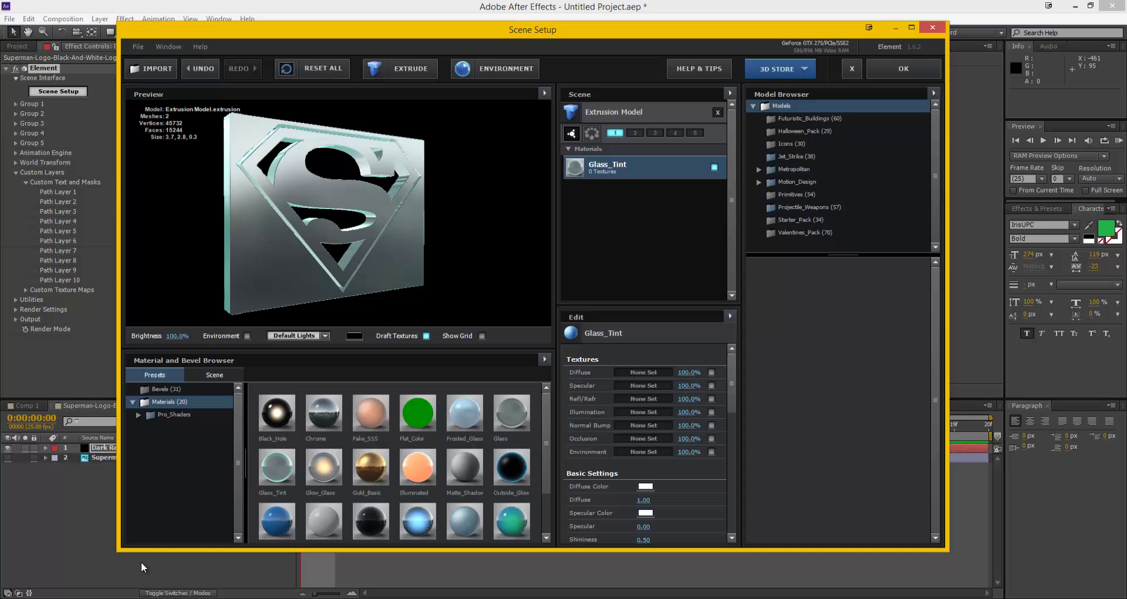
{"action": "key", "text": "alt+Tab"}
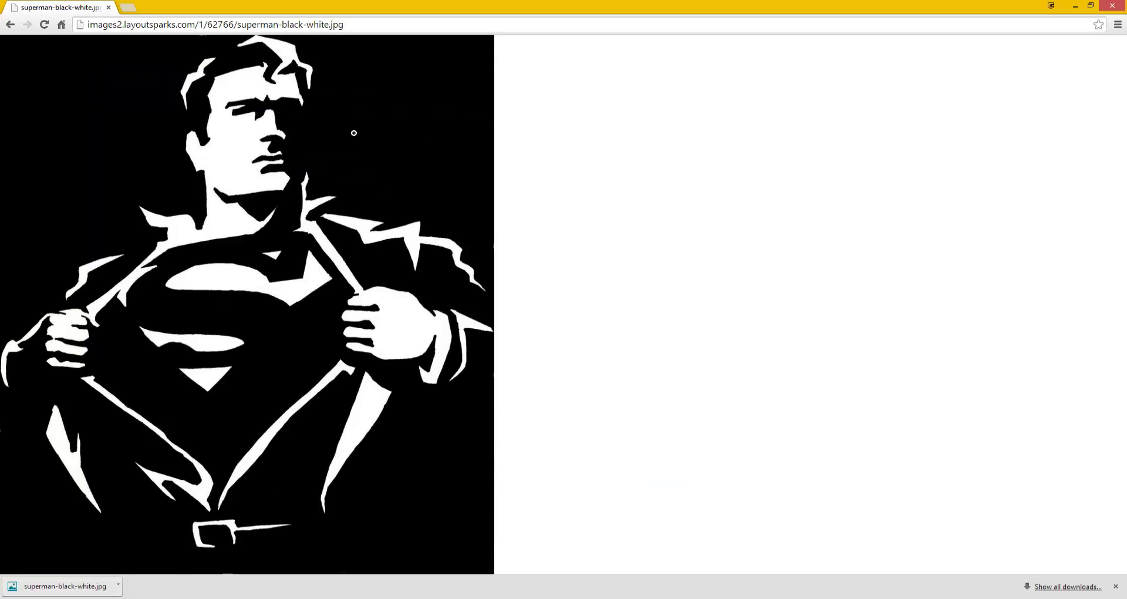
- Compare the Chrome Superman reference with the preview, close Chrome, and turn the logo near-frontal
{"action": "left_click", "coordinate": [1090, 5]}
{"action": "left_click_drag", "start_coordinate": [697, 57], "coordinate": [926, 48]}
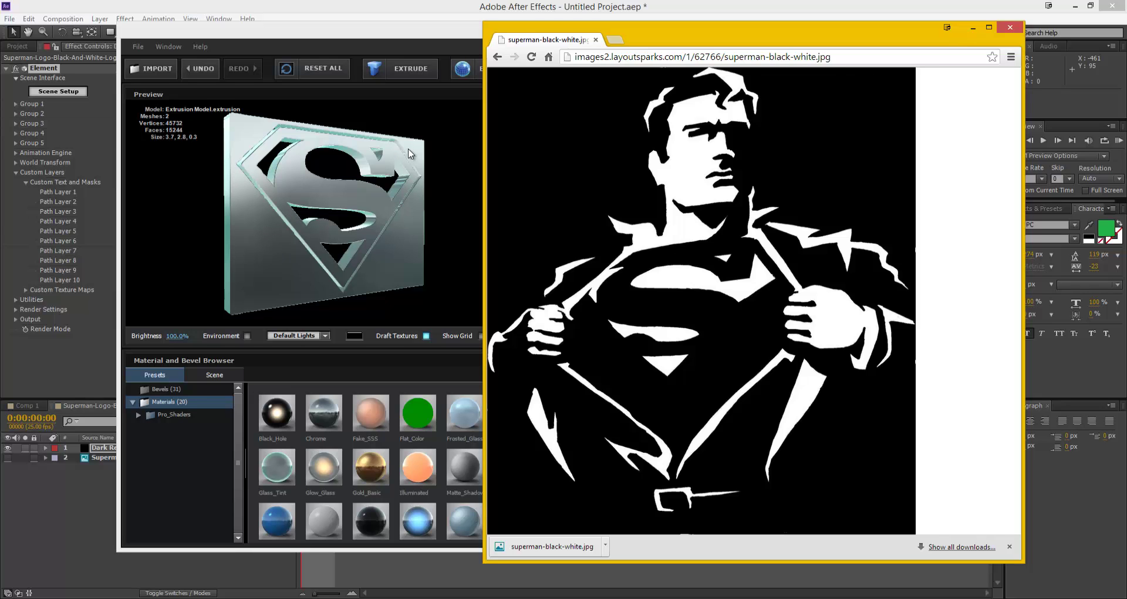
{"action": "left_click", "coordinate": [1010, 29]}
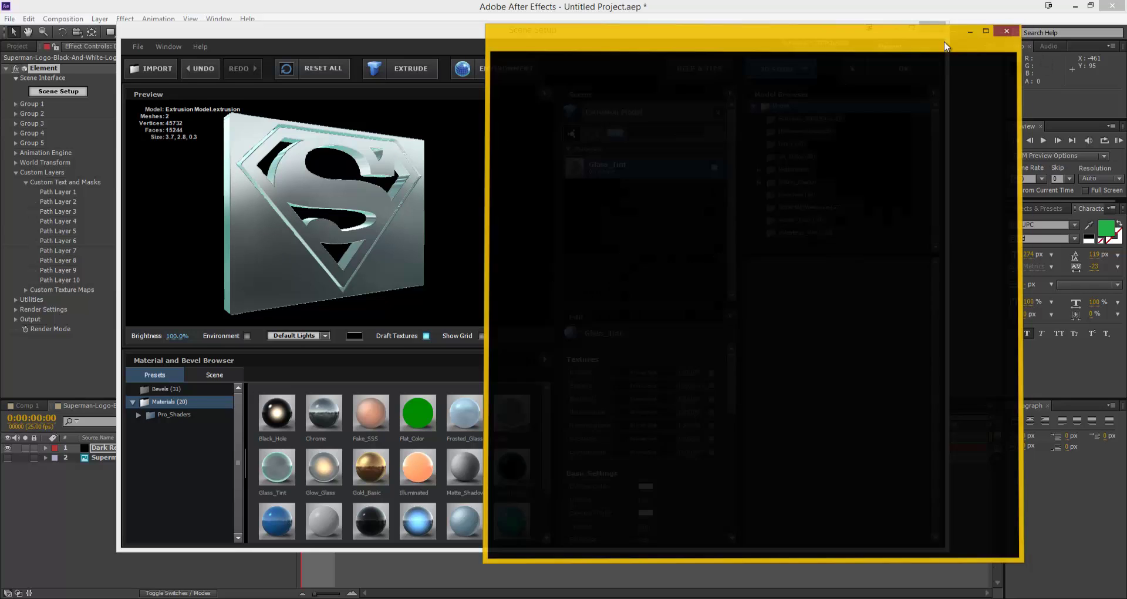
{"action": "mouse_move", "coordinate": [385, 223]}
{"action": "left_mouse_down"}
{"action": "mouse_move", "coordinate": [297, 213]}
{"action": "mouse_move", "coordinate": [341, 229]}
{"action": "mouse_move", "coordinate": [357, 210]}
{"action": "mouse_move", "coordinate": [362, 224]}
{"action": "left_mouse_up"}
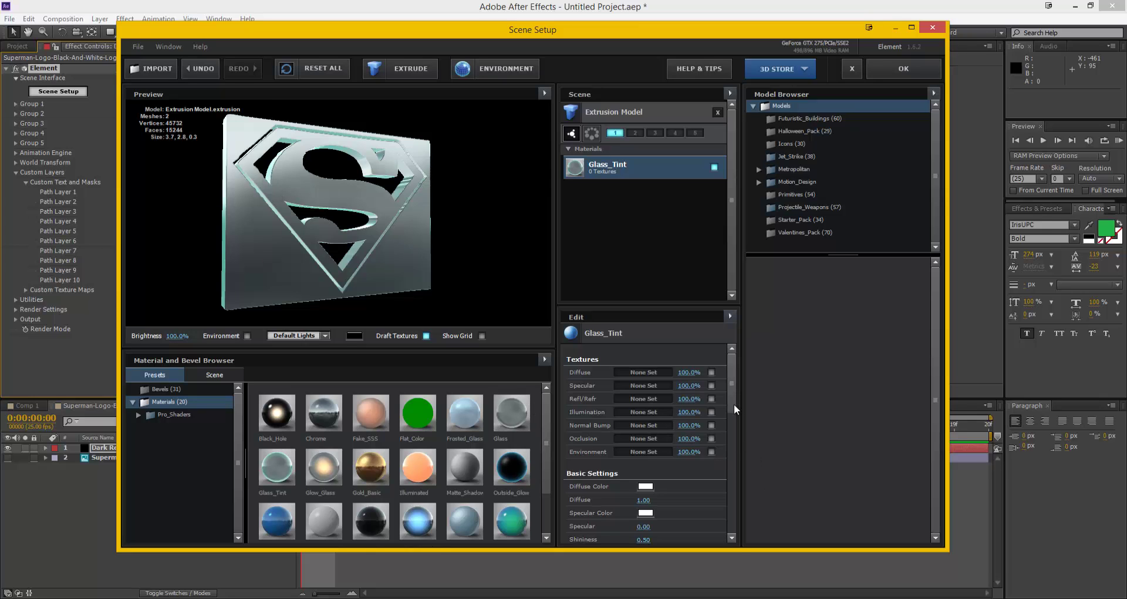
- In Glass_Tint's bevel settings set Extrude 8.63, Expand Edges -0.63, Bevel Depth 1.96, then click OK
{"action": "mouse_move", "coordinate": [733, 404]}
{"action": "left_mouse_down"}
{"action": "mouse_move", "coordinate": [731, 439]}
{"action": "mouse_move", "coordinate": [737, 387]}
{"action": "left_mouse_up"}
{"action": "scroll", "coordinate": [732, 393], "scroll_direction": "down", "scroll_amount": 1}
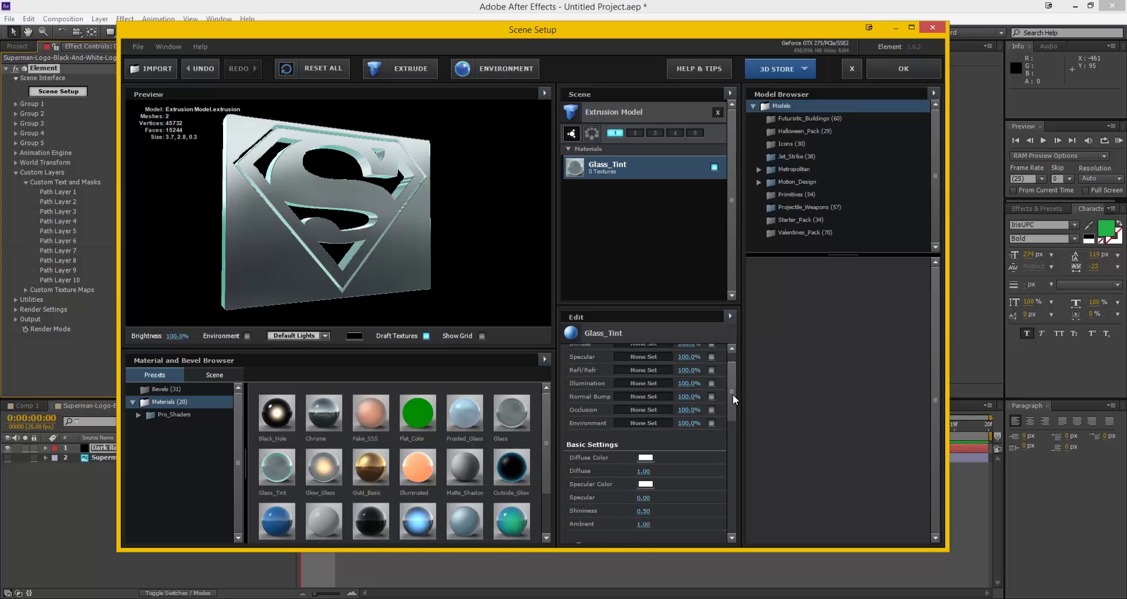
{"action": "left_click", "coordinate": [603, 170]}
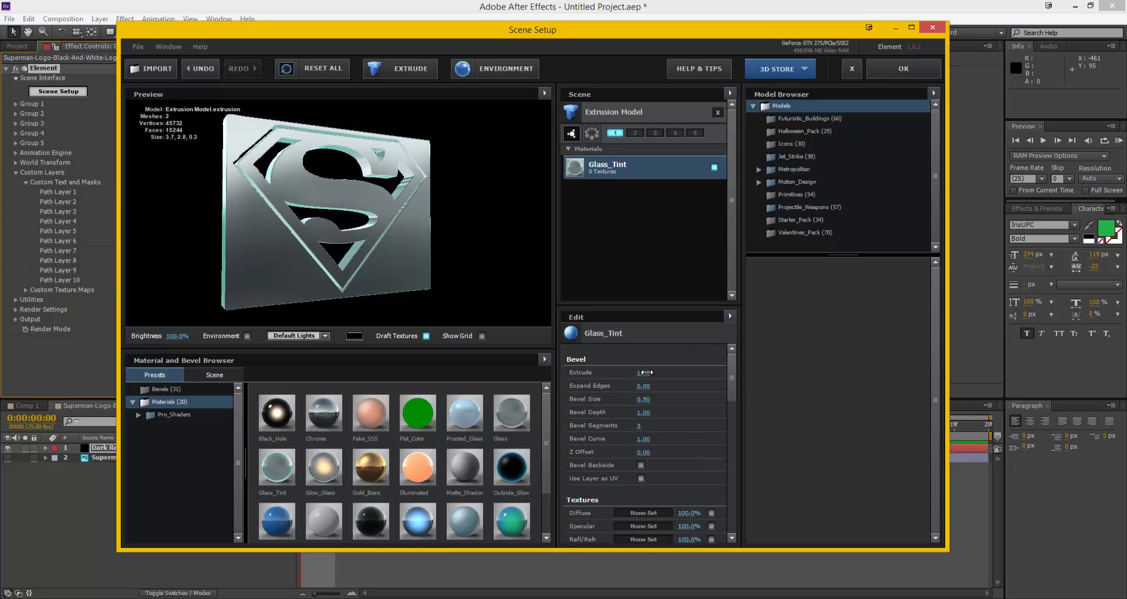
{"action": "left_click_drag", "start_coordinate": [664, 371], "coordinate": [845, 397]}
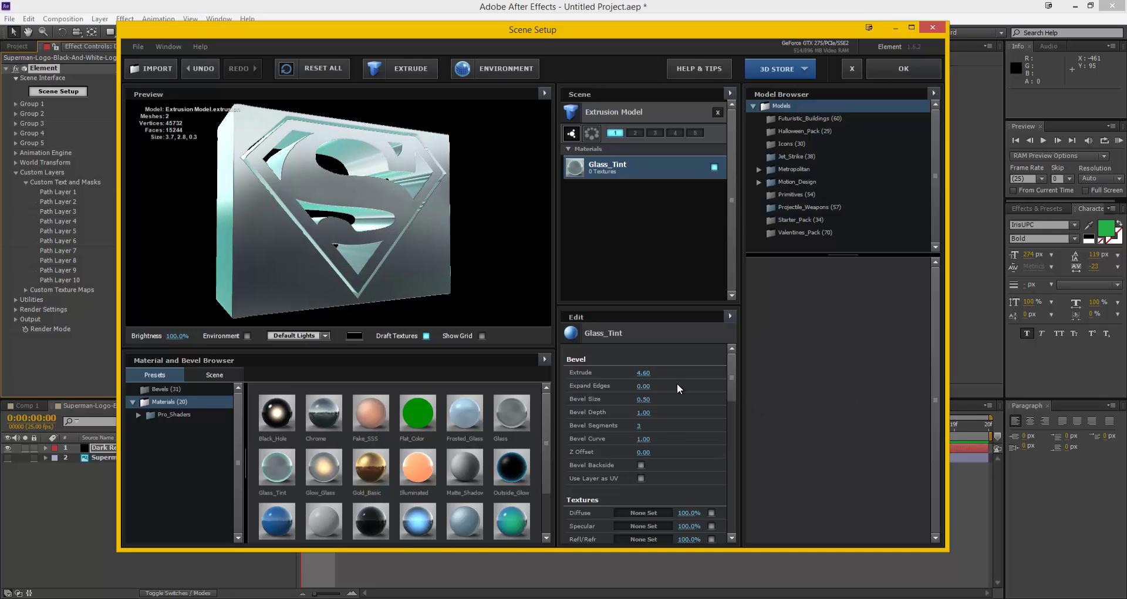
{"action": "left_click_drag", "start_coordinate": [656, 366], "coordinate": [862, 365]}
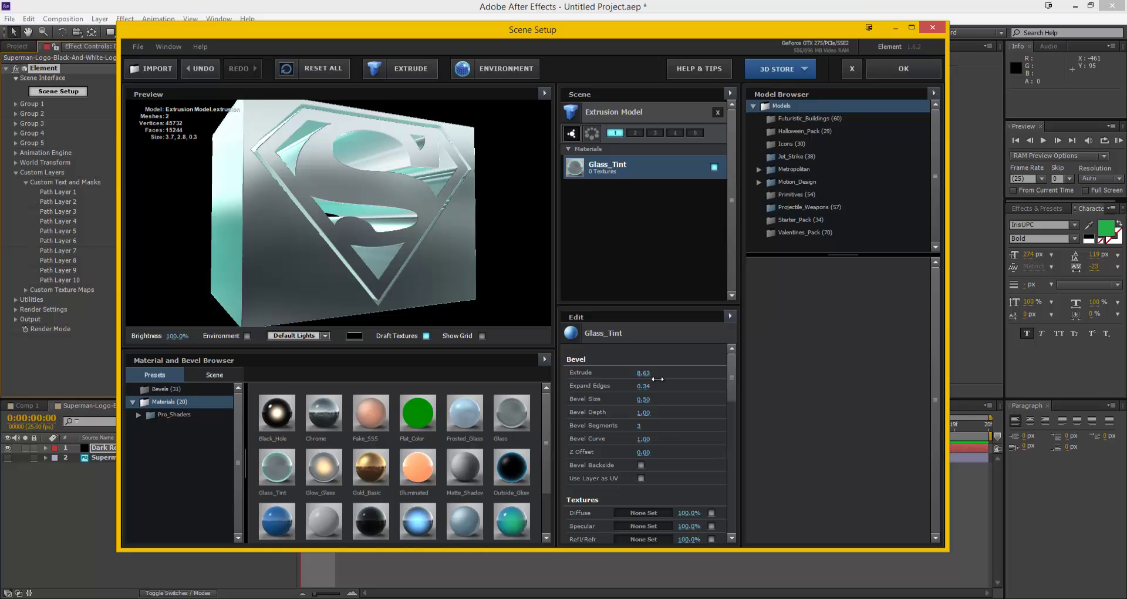
{"action": "left_click_drag", "start_coordinate": [657, 378], "coordinate": [549, 378]}
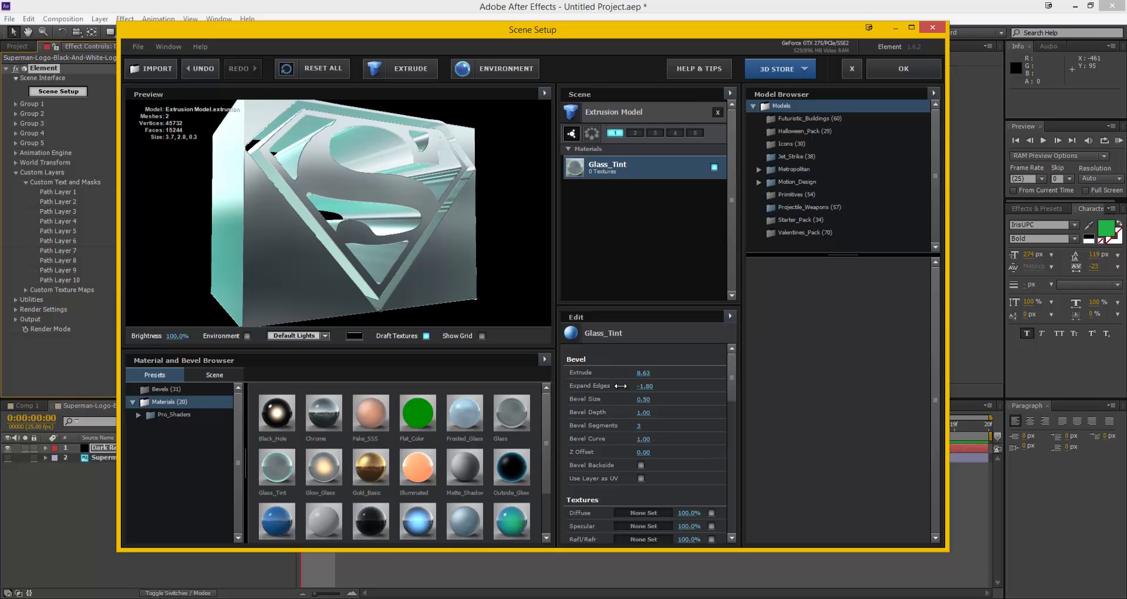
{"action": "left_click_drag", "start_coordinate": [620, 385], "coordinate": [701, 398]}
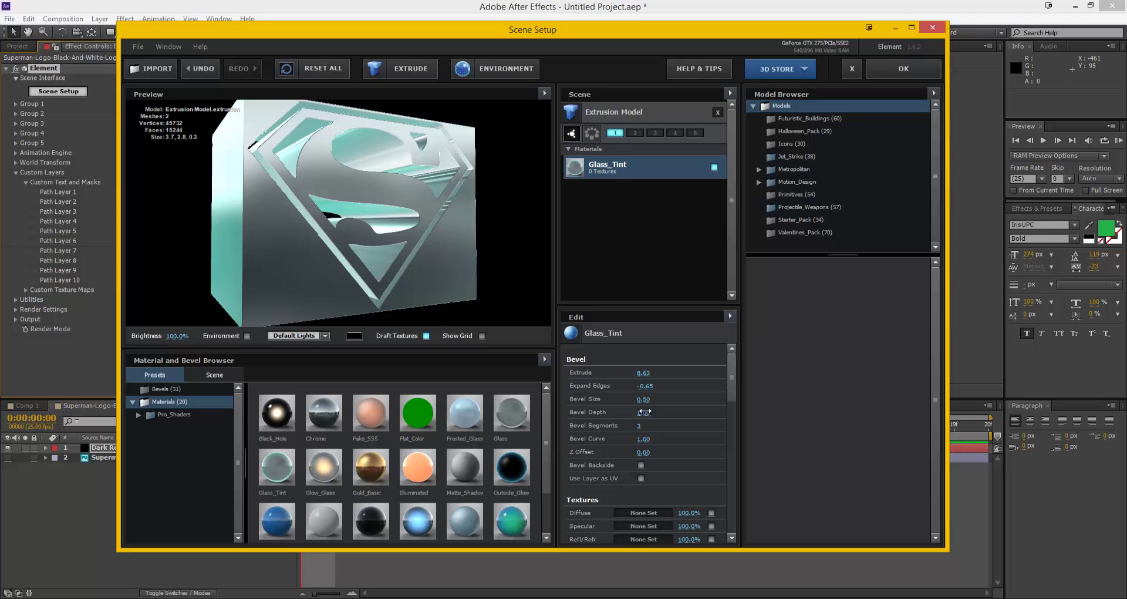
{"action": "left_click_drag", "start_coordinate": [665, 416], "coordinate": [684, 414]}
{"action": "mouse_move", "coordinate": [438, 227]}
{"action": "left_mouse_down"}
{"action": "mouse_move", "coordinate": [343, 238]}
{"action": "mouse_move", "coordinate": [417, 233]}
{"action": "mouse_move", "coordinate": [417, 221]}
{"action": "left_mouse_up"}
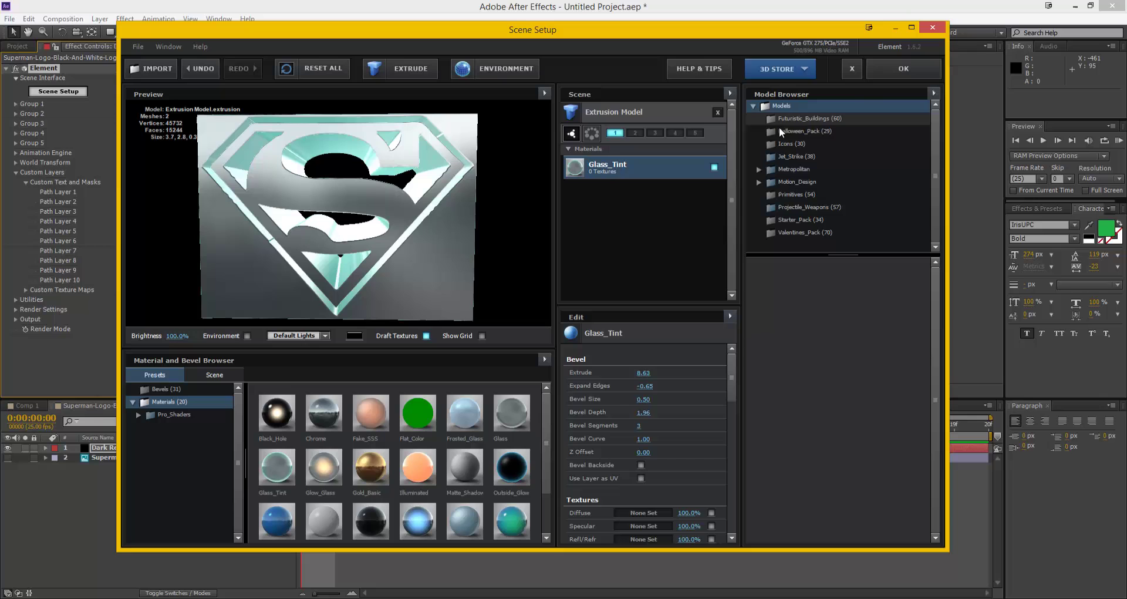
{"action": "left_click", "coordinate": [919, 69]}
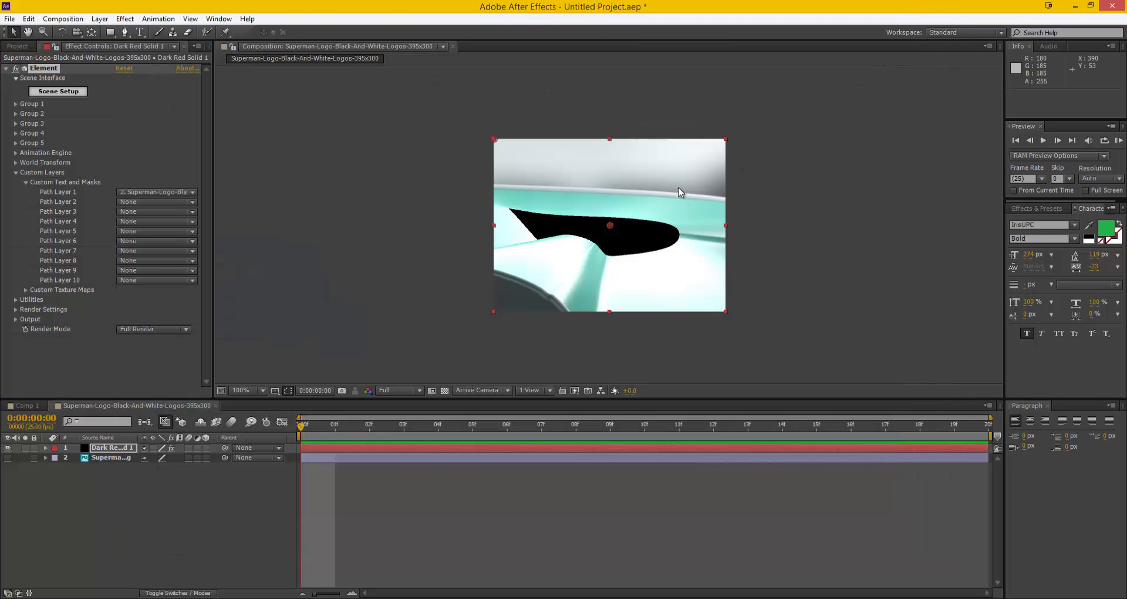
- Add Camera 1 to the composition using the 80mm preset
{"action": "left_click", "coordinate": [100, 19]}
{"action": "mouse_move", "coordinate": [293, 39]}
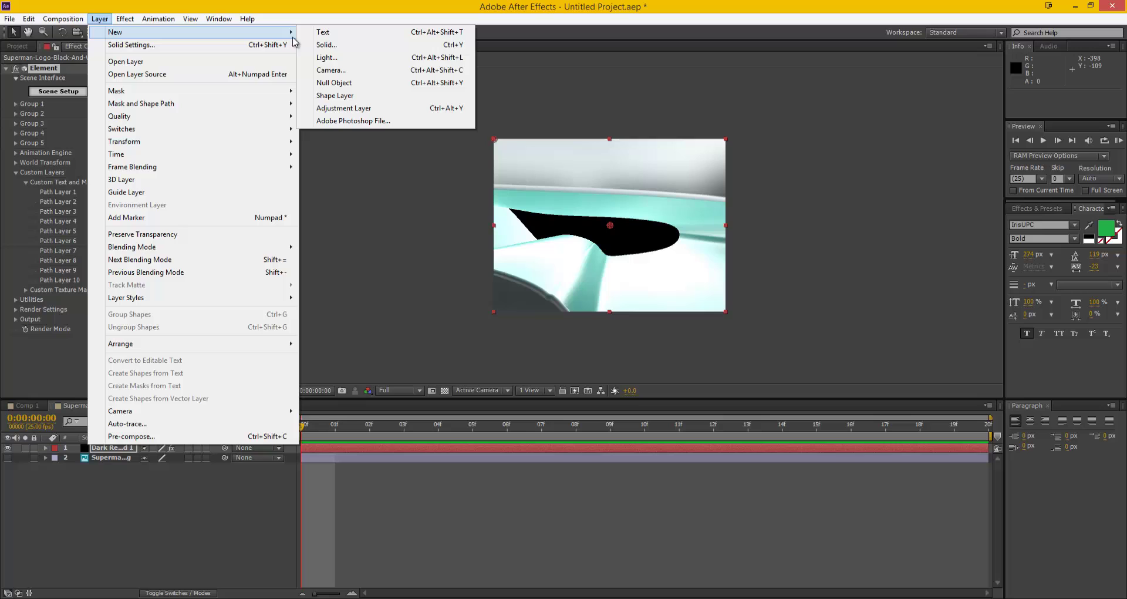
{"action": "left_click", "coordinate": [330, 70]}
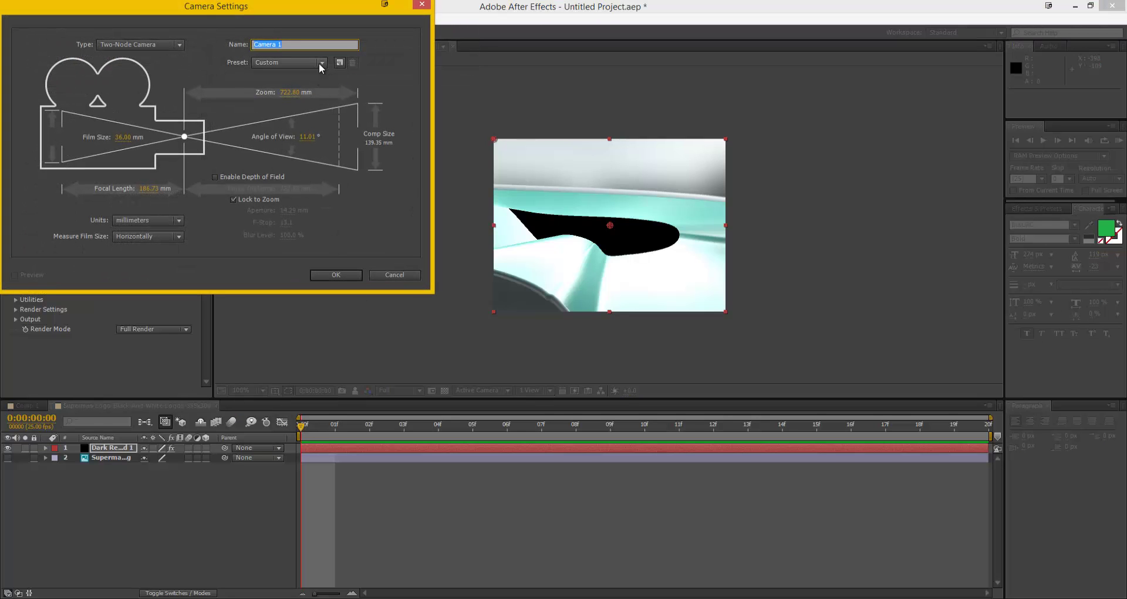
{"action": "left_click", "coordinate": [319, 63]}
{"action": "left_click", "coordinate": [285, 178]}
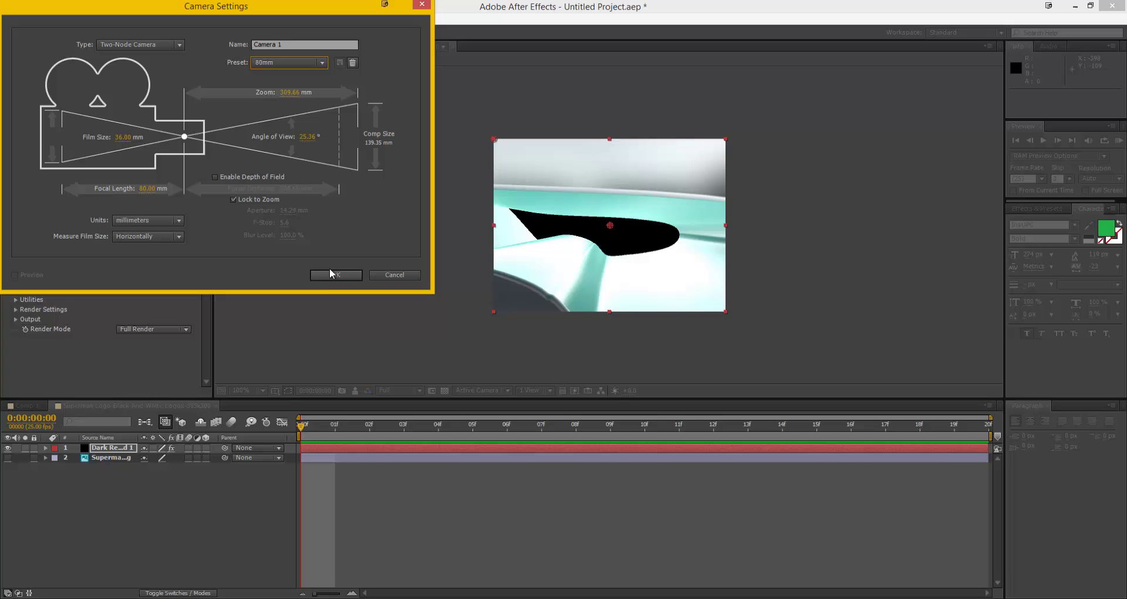
{"action": "left_click", "coordinate": [345, 272]}
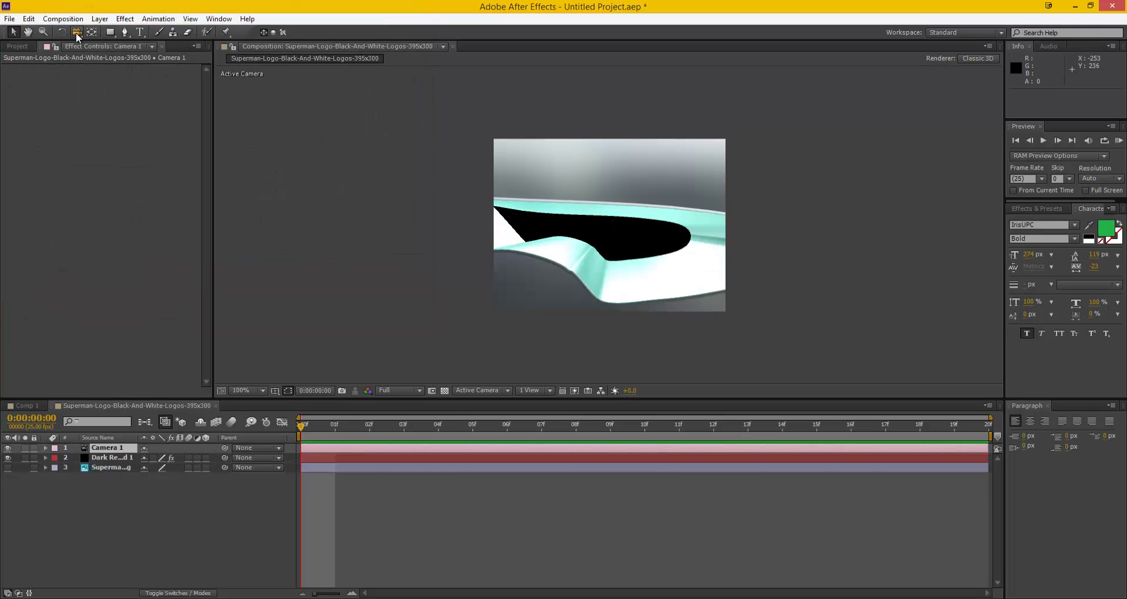
- Dolly the camera back to show the whole logo and orbit to see the box's left side
{"action": "left_click", "coordinate": [77, 34]}
{"action": "left_click_drag", "start_coordinate": [599, 235], "coordinate": [620, 451]}
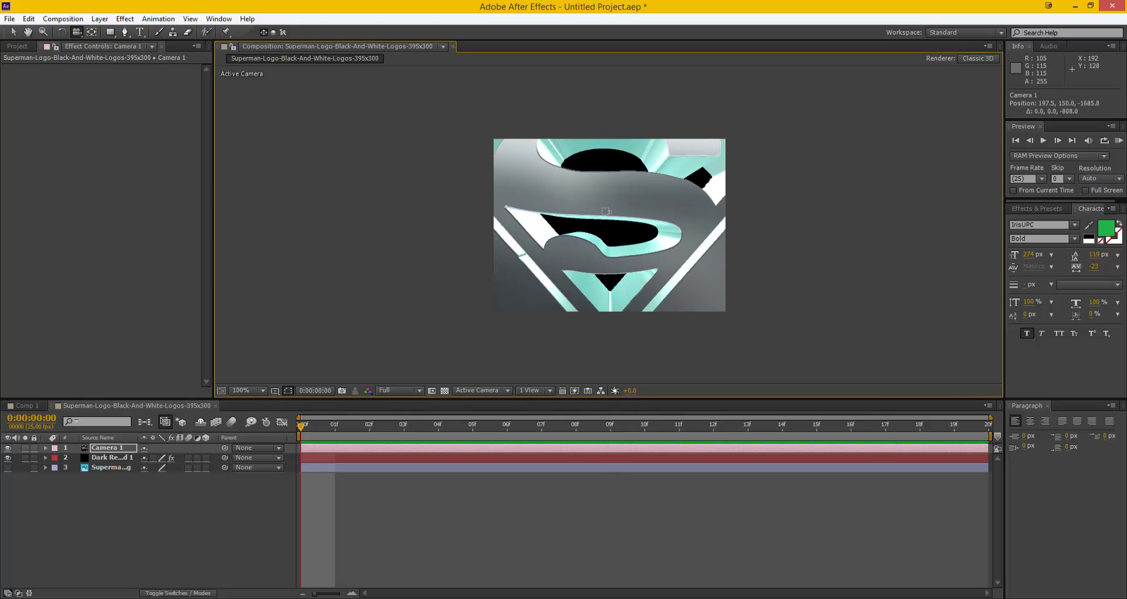
{"action": "left_click_drag", "start_coordinate": [600, 193], "coordinate": [674, 493]}
{"action": "key", "text": "period"}
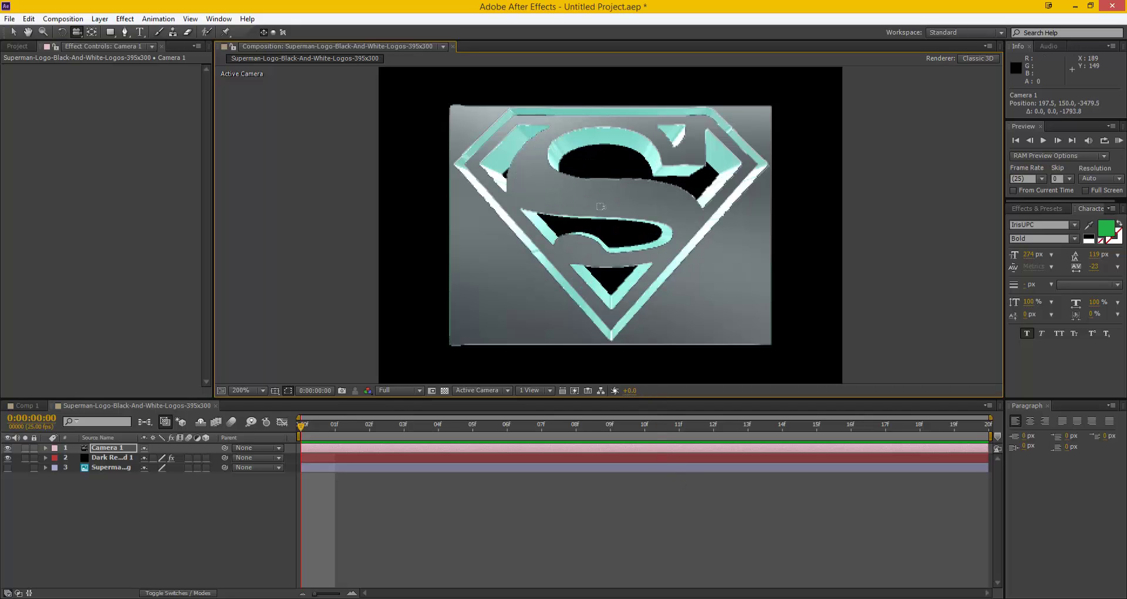
{"action": "left_click_drag", "start_coordinate": [584, 213], "coordinate": [685, 231]}
{"action": "left_click_drag", "start_coordinate": [591, 319], "coordinate": [600, 281]}
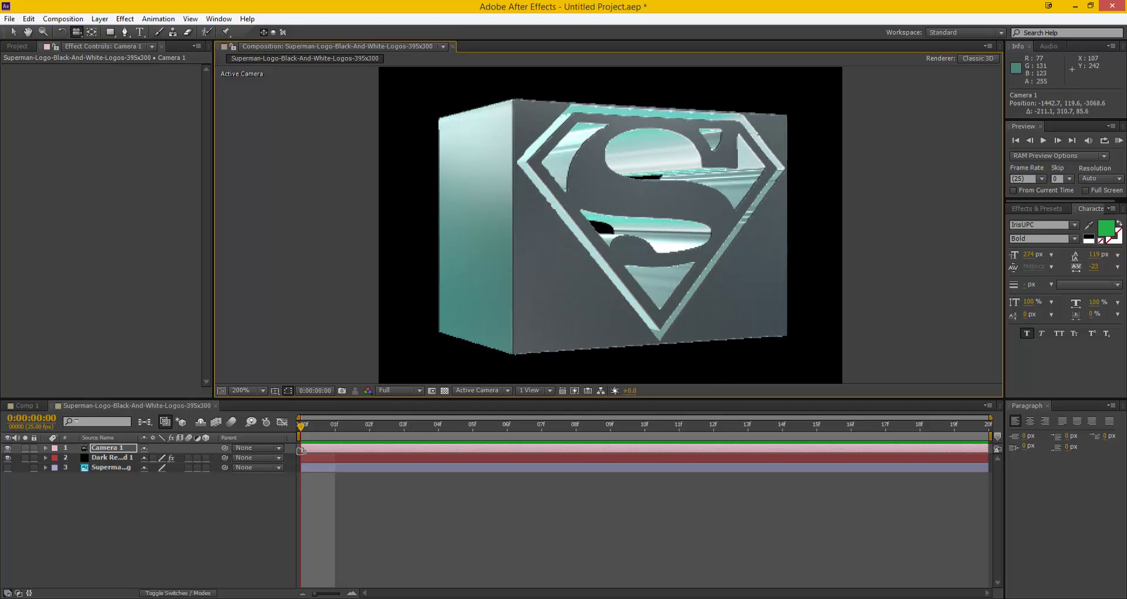
- Orbit the camera around to the box's right side, switching preview resolution to Half and back to Full
{"action": "left_click", "coordinate": [418, 391]}
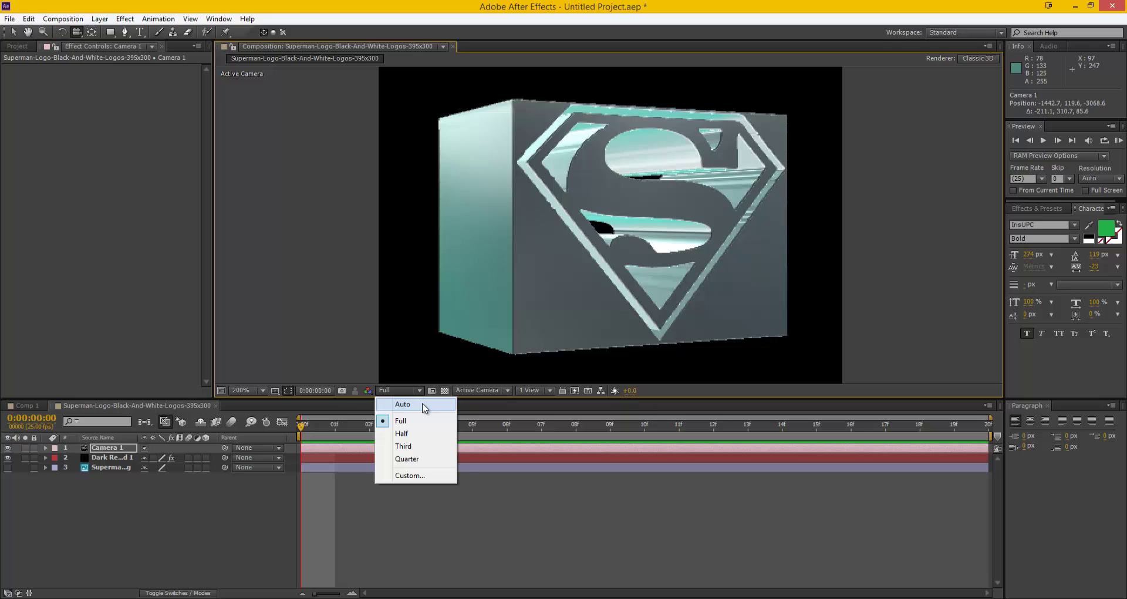
{"action": "left_click", "coordinate": [409, 439]}
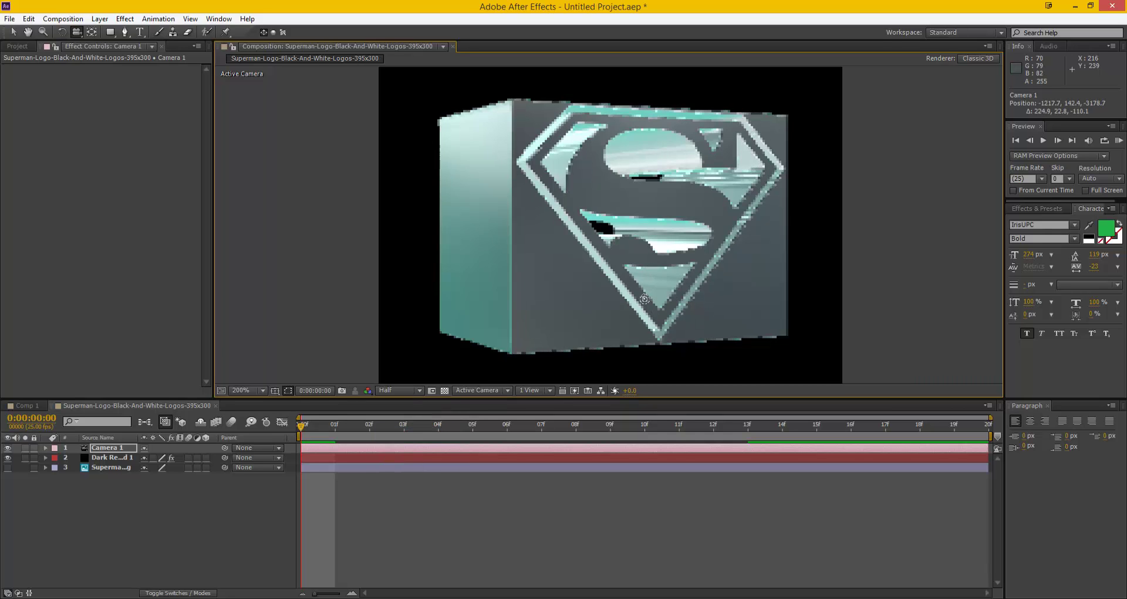
{"action": "left_click_drag", "start_coordinate": [566, 352], "coordinate": [440, 370]}
{"action": "left_click", "coordinate": [420, 390]}
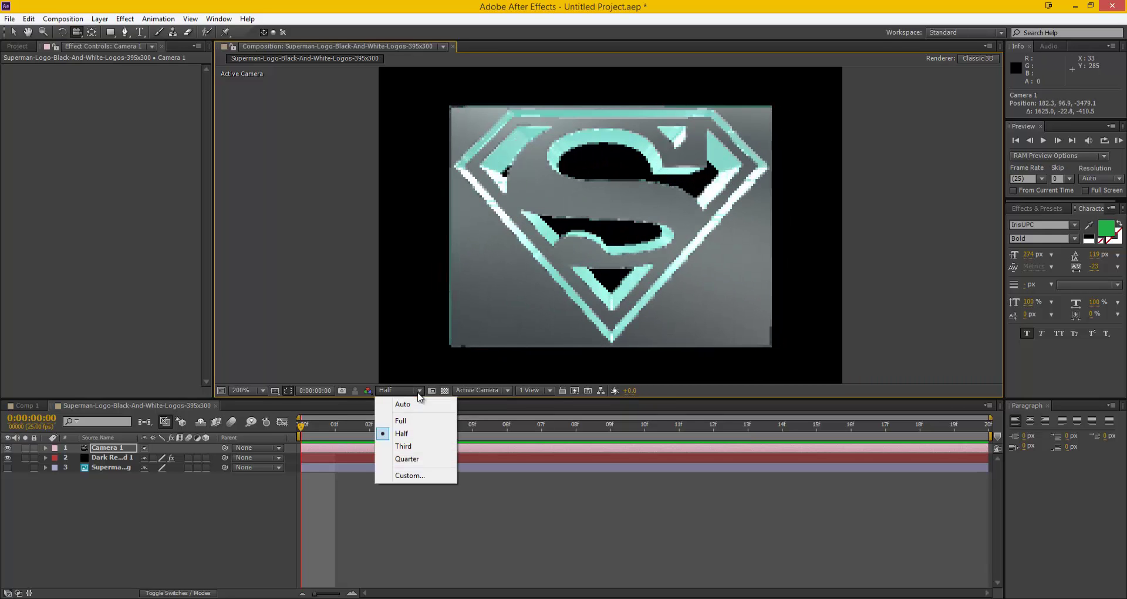
{"action": "left_click", "coordinate": [402, 420]}
{"action": "left_click_drag", "start_coordinate": [696, 301], "coordinate": [487, 289]}
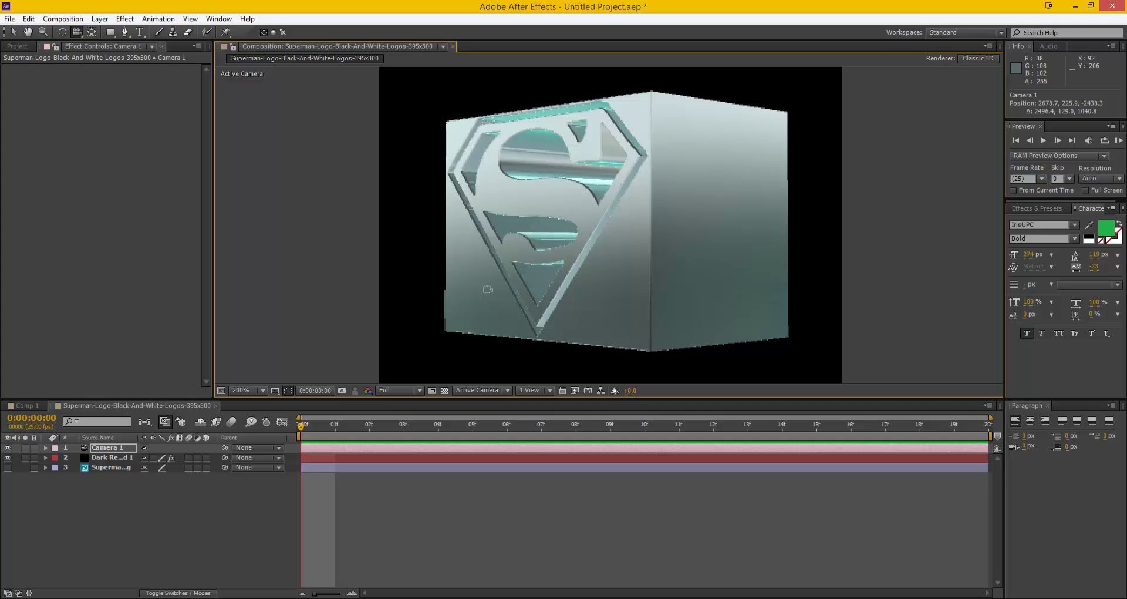
{"action": "left_click_drag", "start_coordinate": [508, 279], "coordinate": [485, 260]}
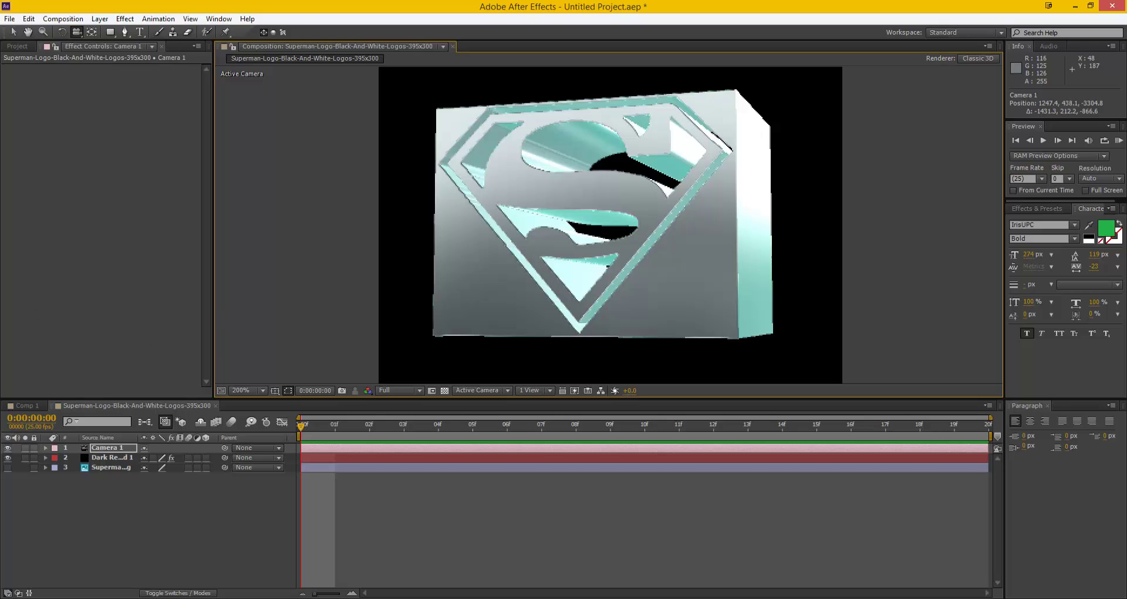